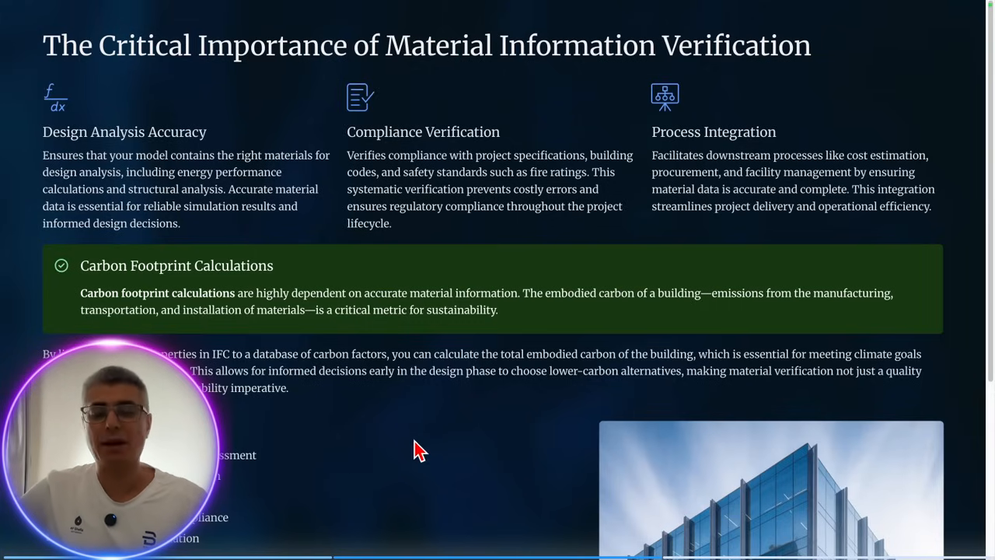
Step: Leave the slide presentation, switch to usBIM.IDSeditor and add a new specification to the YouTube IDS document
scroll(408, 444, down, 5)
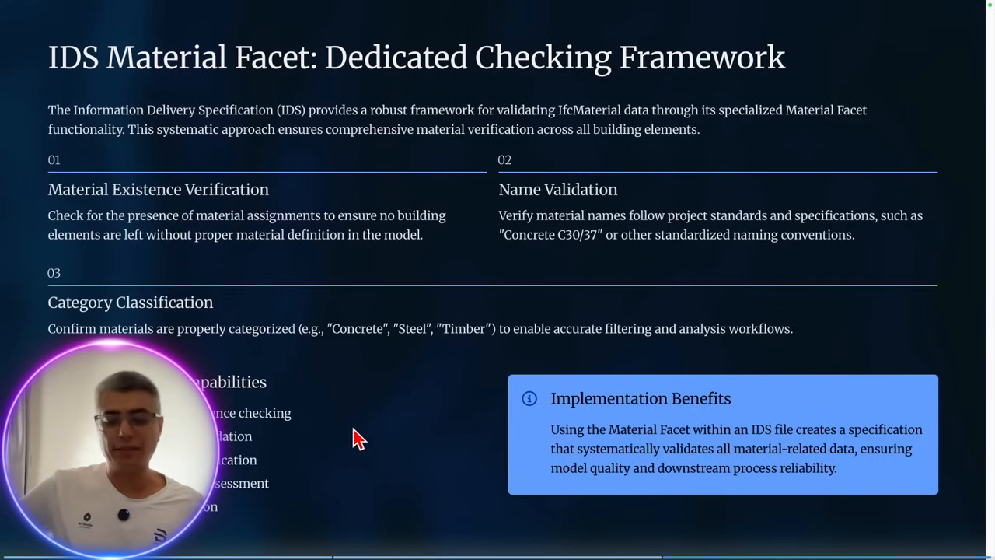
key(Escape)
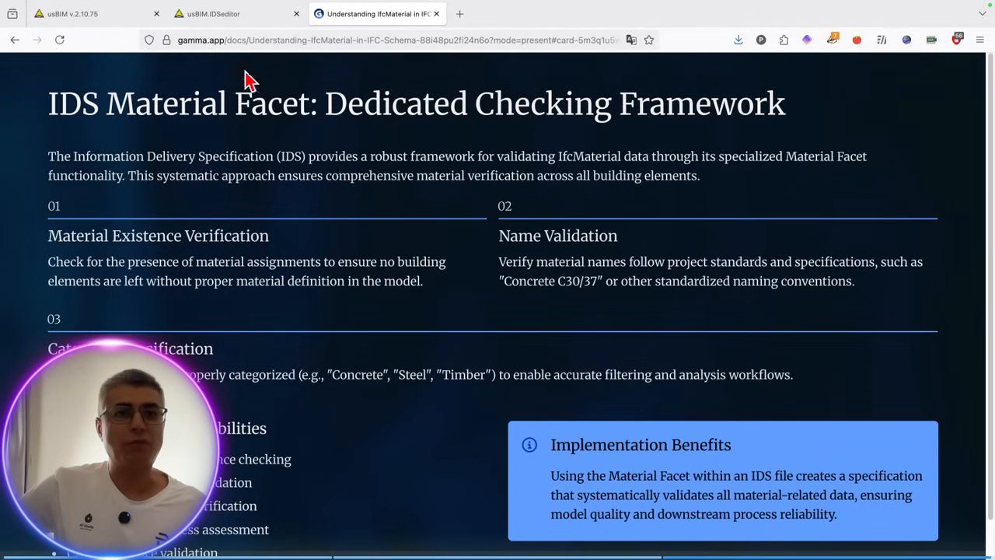
click(233, 13)
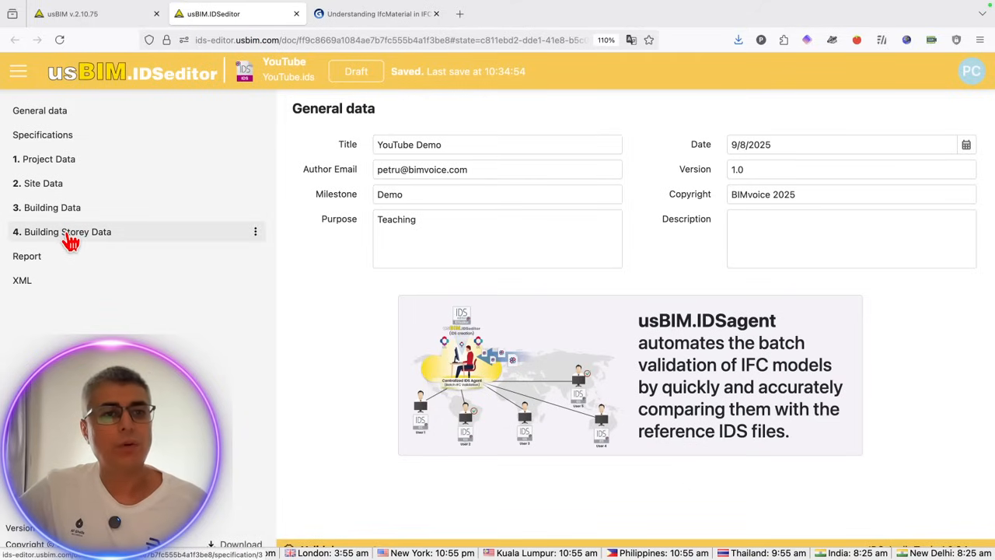
click(173, 139)
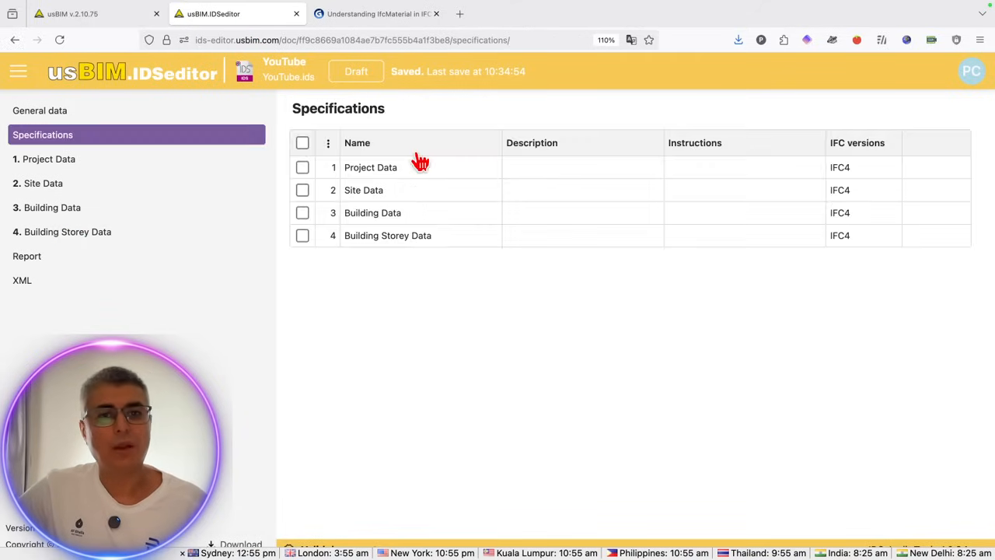
click(941, 145)
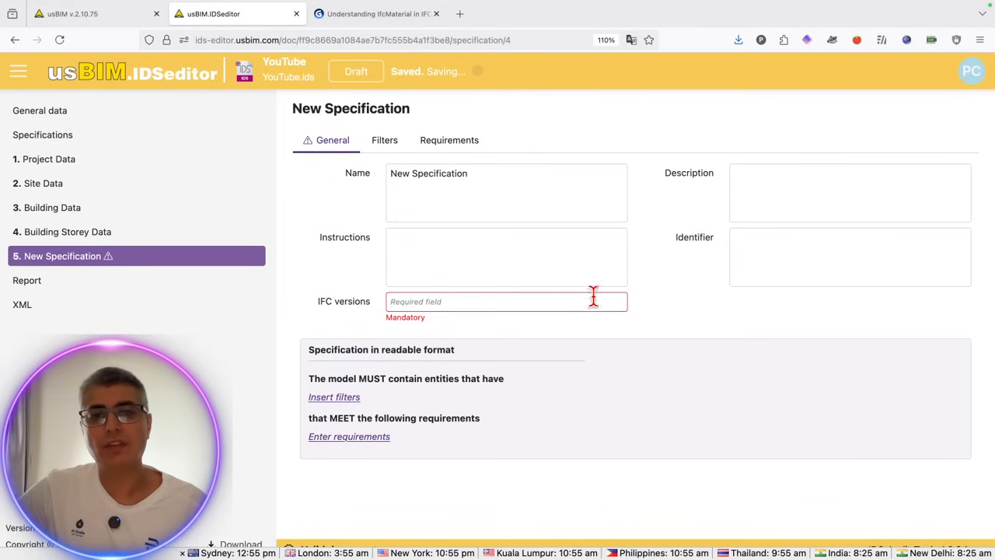
Step: Name the new specification "Check for Materials" and set its IFC version to IFC4
triple_click(502, 179)
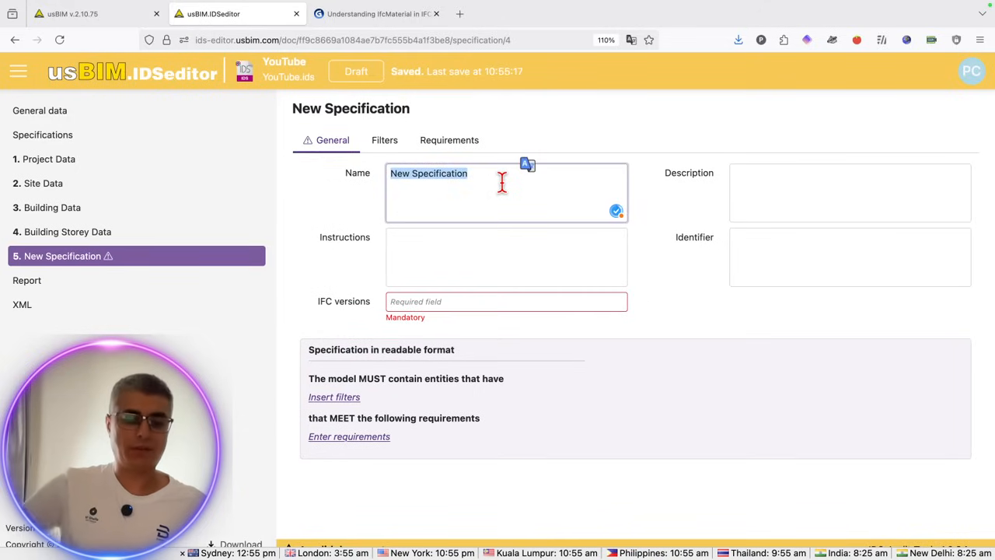
text(Mater)
key(BackSpace)
key(BackSpace)
key(BackSpace)
key(BackSpace)
key(BackSpace)
text(Check for material)
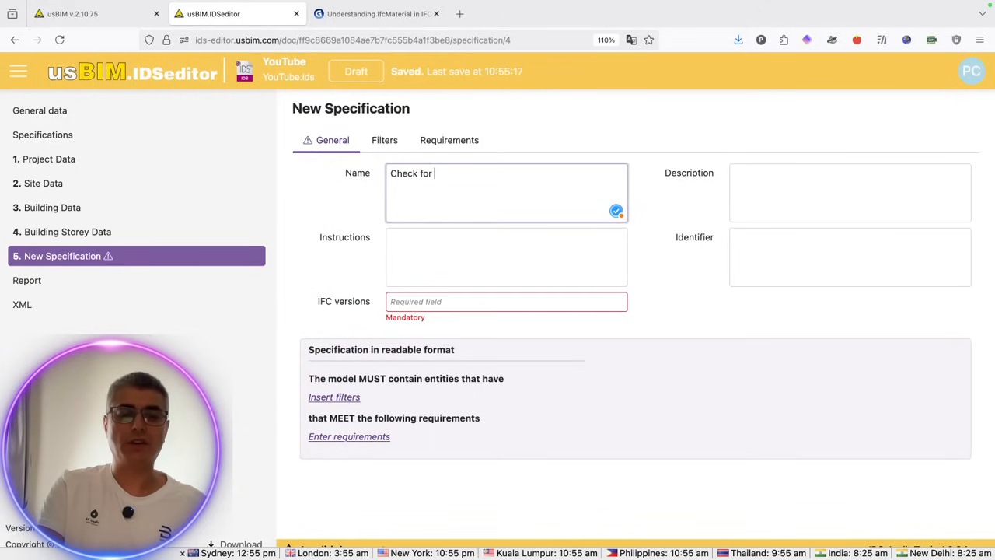
key(BackSpace)
key(BackSpace)
key(BackSpace)
key(BackSpace)
key(BackSpace)
key(BackSpace)
key(BackSpace)
key(BackSpace)
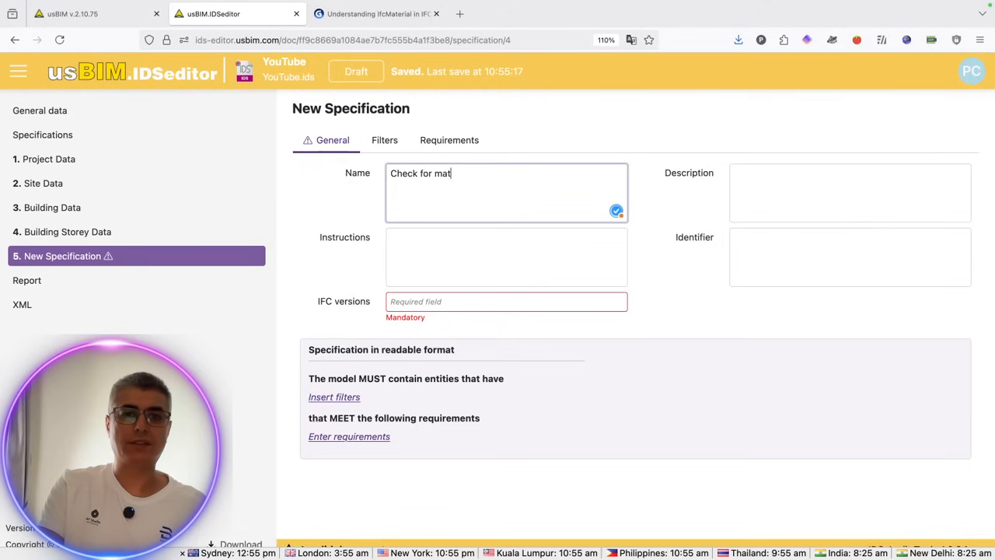
text(Materials)
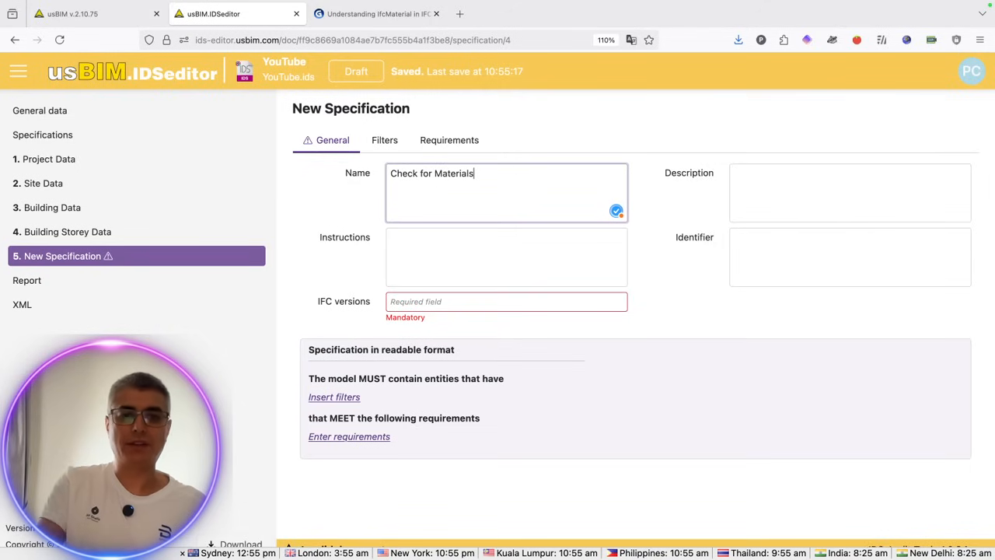
click(506, 308)
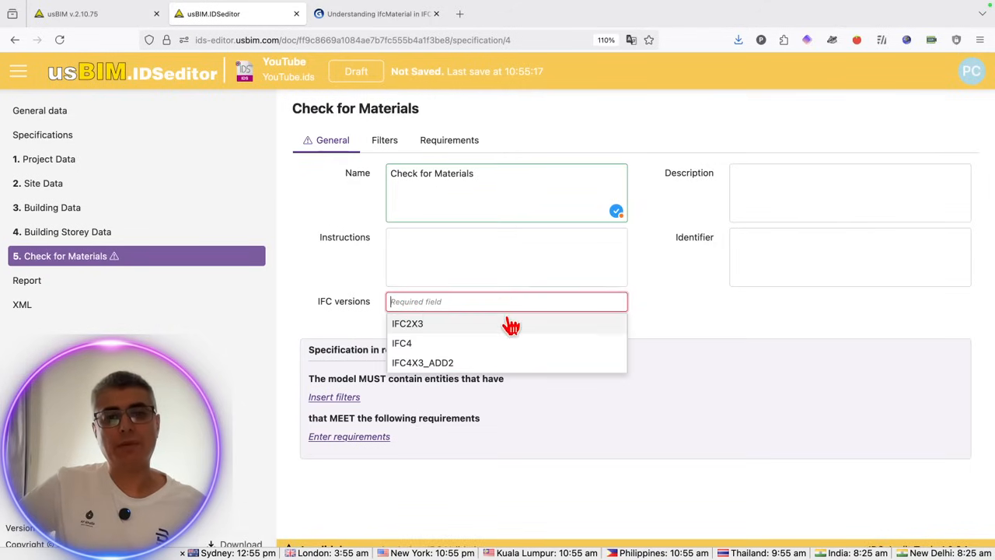
click(478, 349)
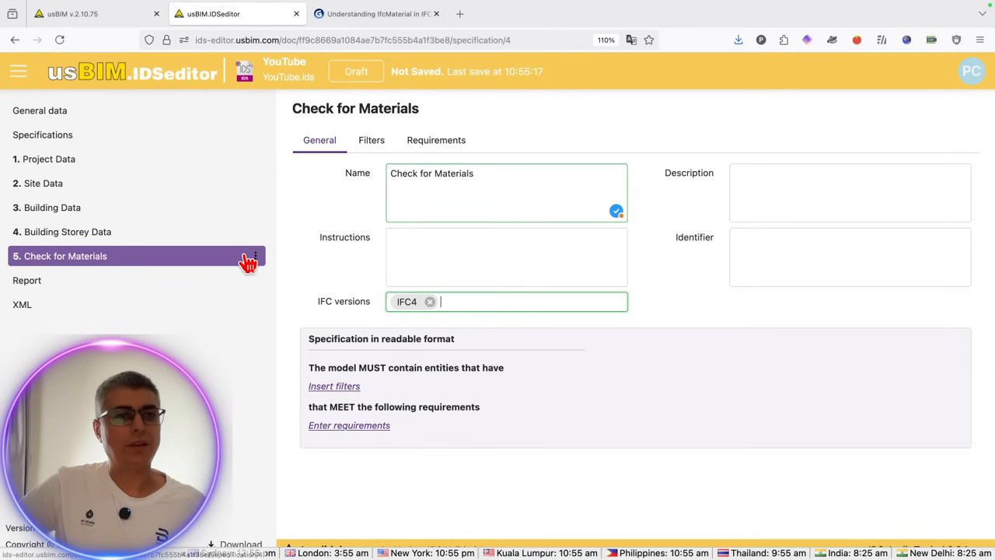
Step: Add a filter by IFC class to the Check for Materials specification
click(369, 142)
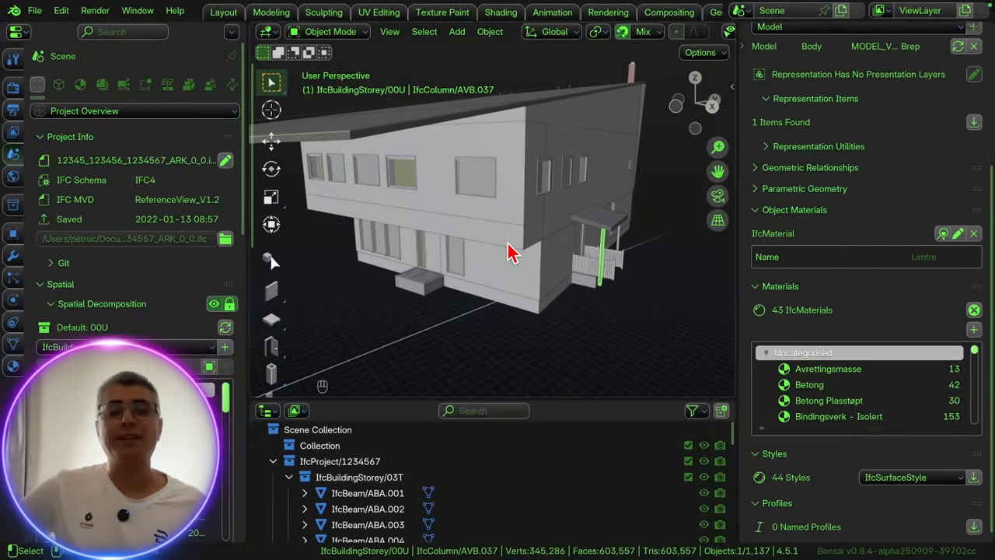
drag(247, 167, 274, 163)
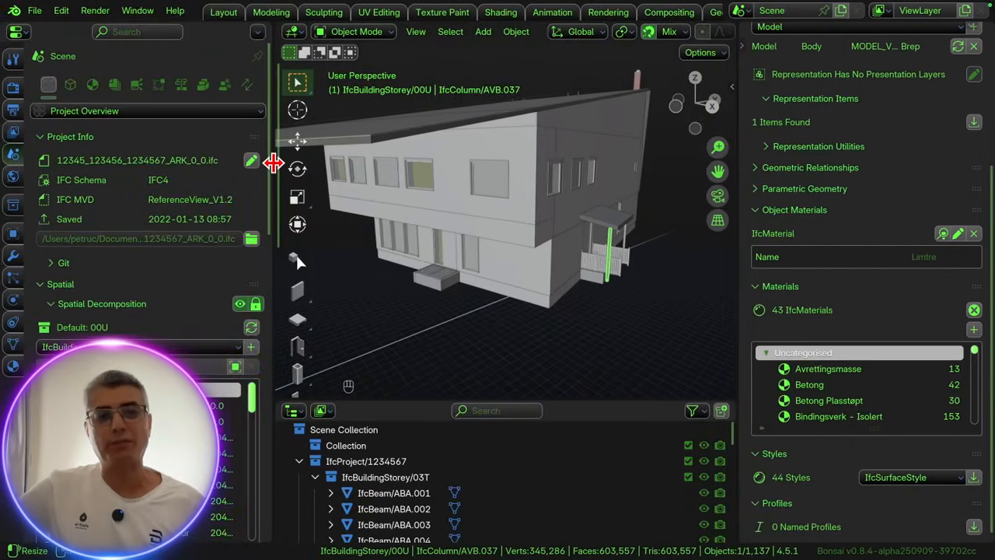
key(ctrl+Right)
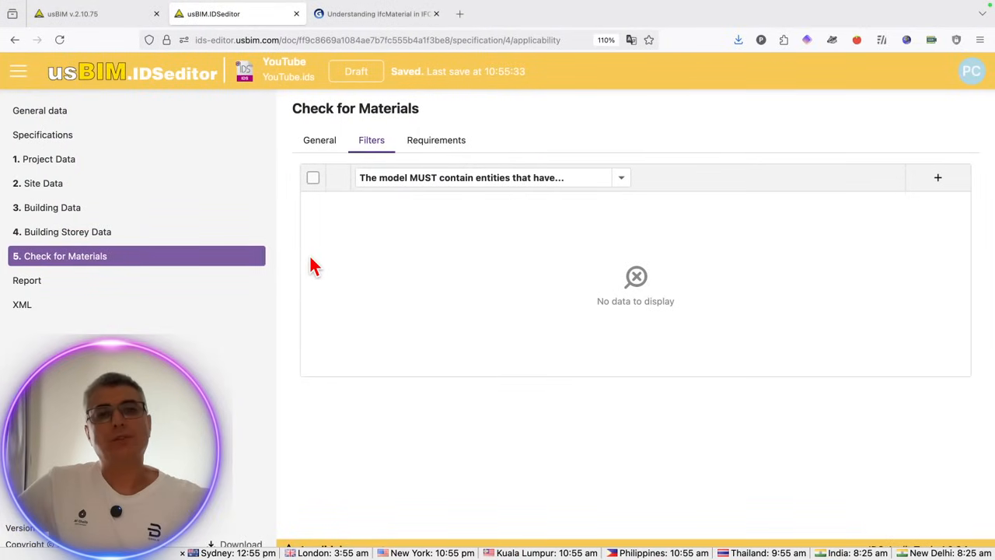
click(939, 183)
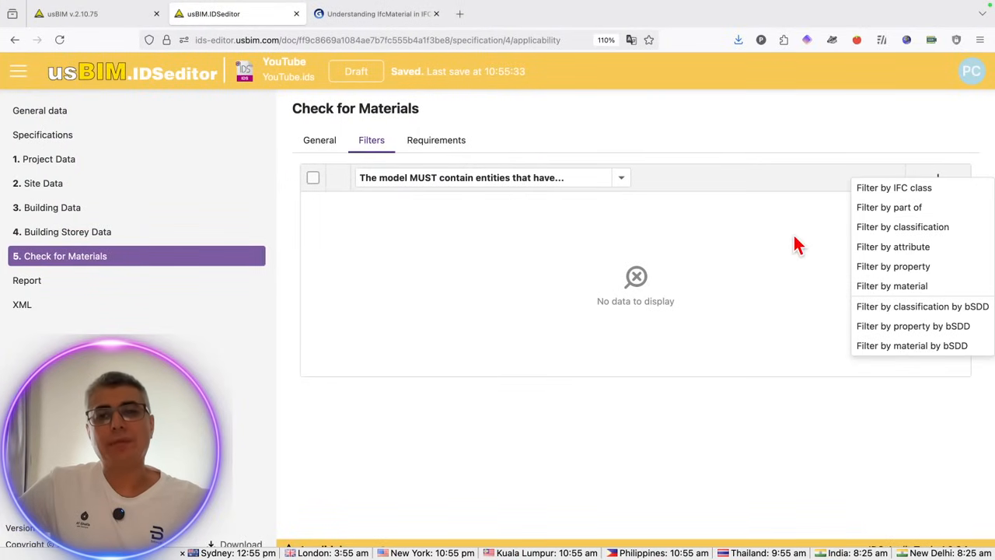
click(898, 191)
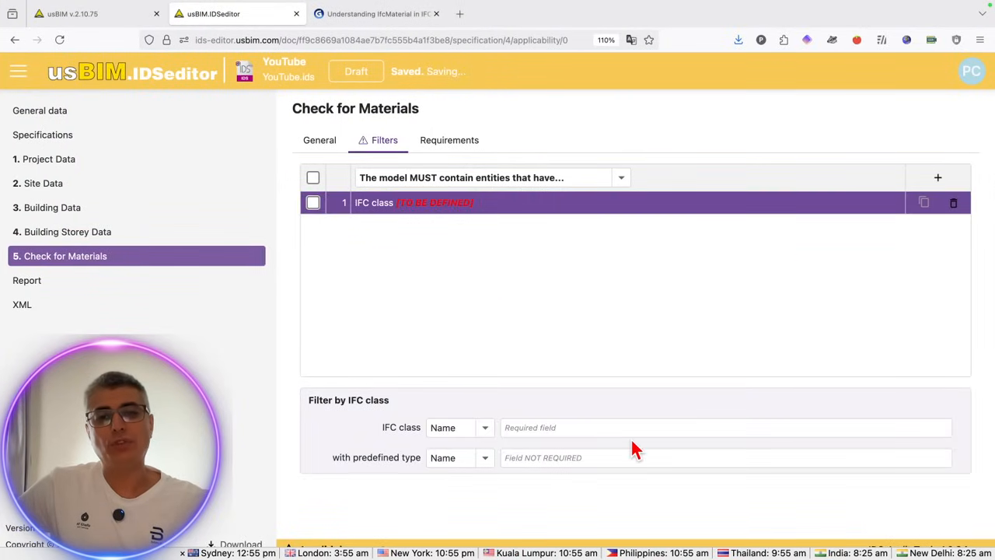
Step: Try to set the filter's IFC class to IfcBuildingElement
click(549, 427)
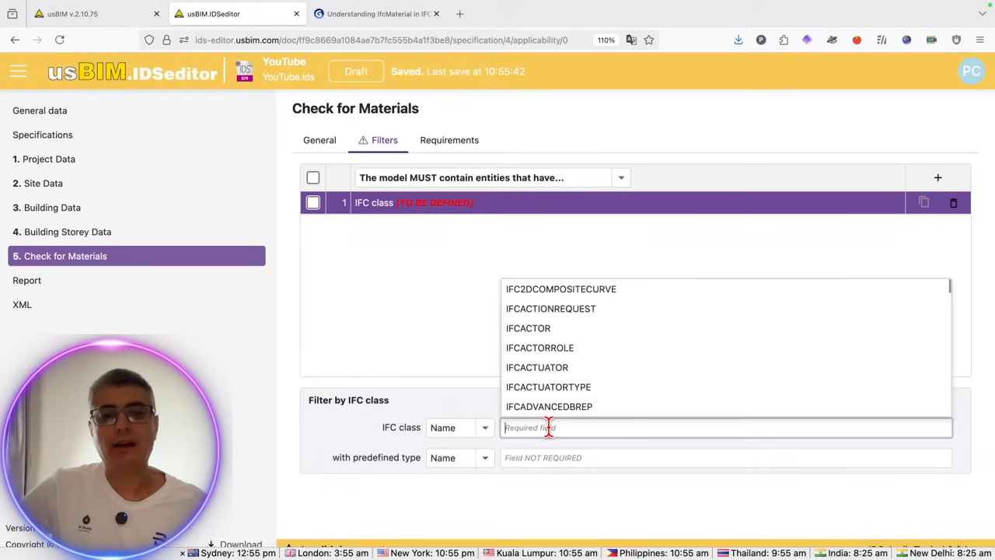
text(IfcBuildingElement)
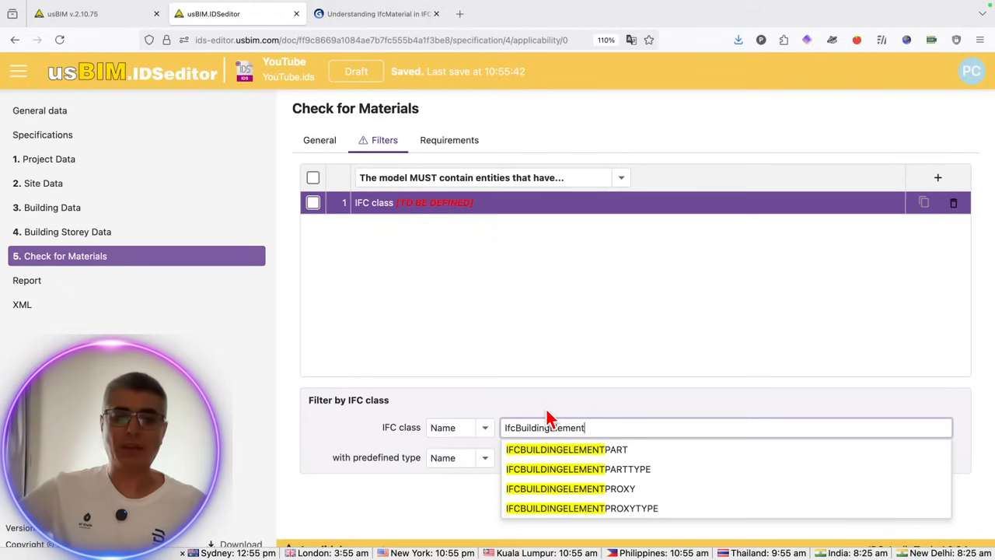
triple_click(622, 426)
key(BackSpace)
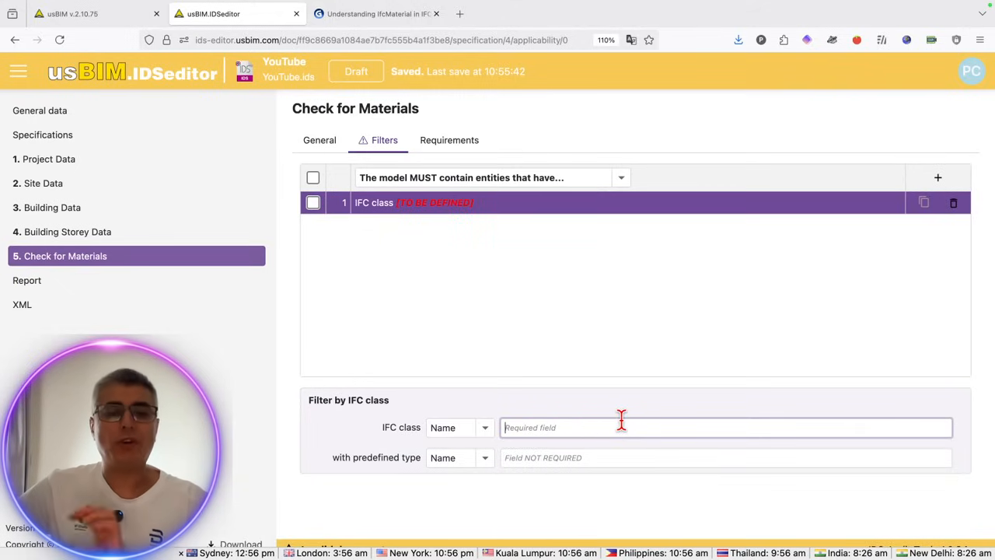
click(628, 355)
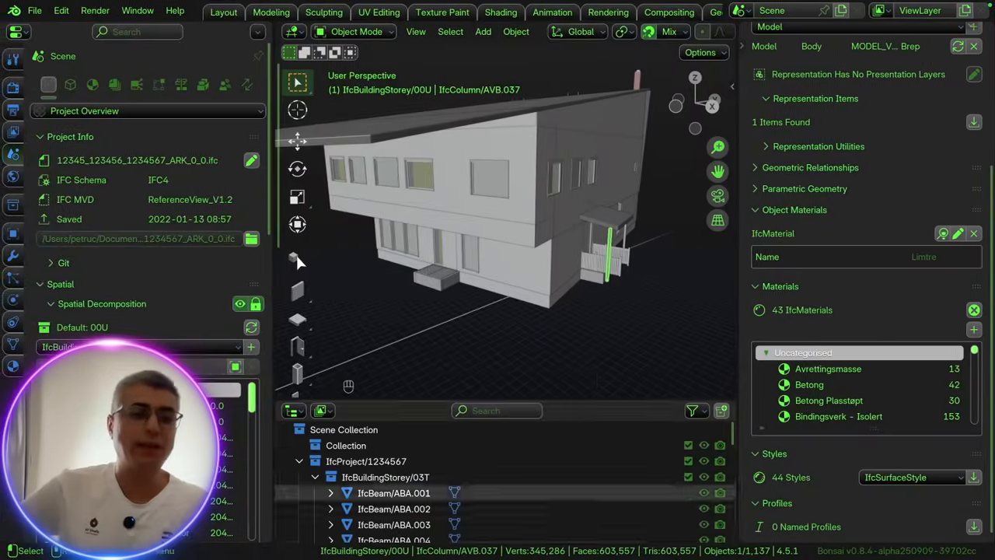
Step: Switch to Blender and enlarge the Class > Type > Occurrence element list enough to show all IFC classes in the project
scroll(178, 289, down, 5)
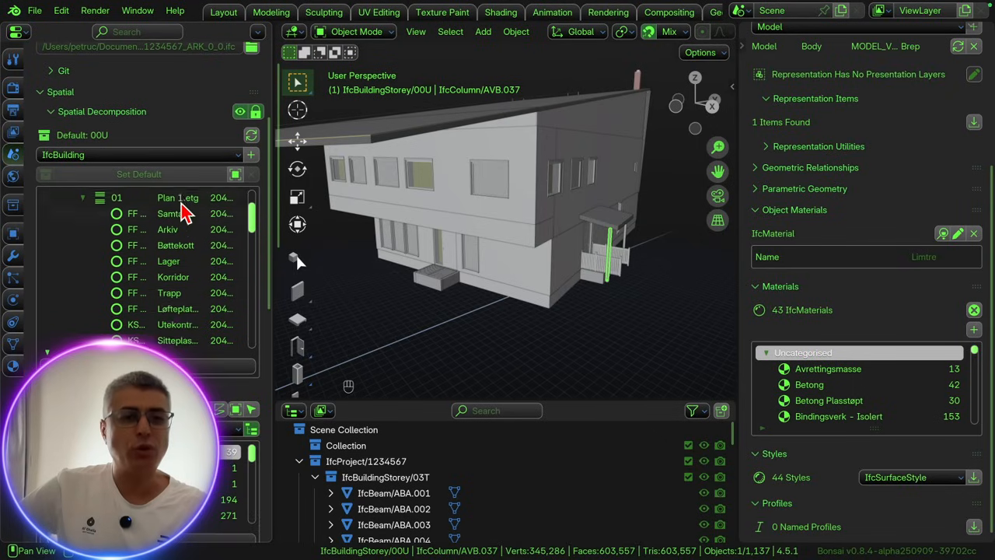
scroll(198, 111, down, 3)
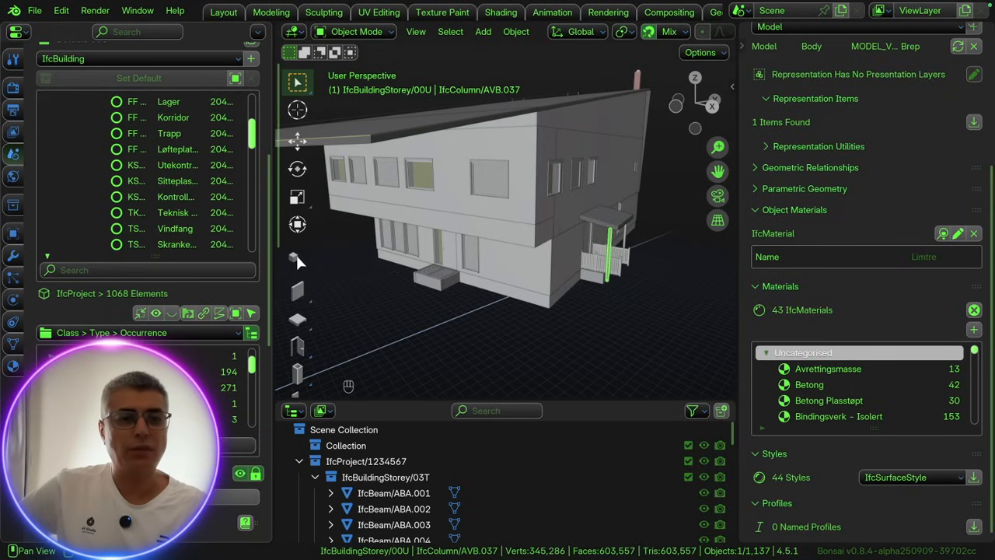
drag(156, 431, 156, 542)
scroll(216, 145, down, 5)
scroll(220, 241, down, 4)
scroll(245, 283, down, 4)
scroll(255, 327, down, 5)
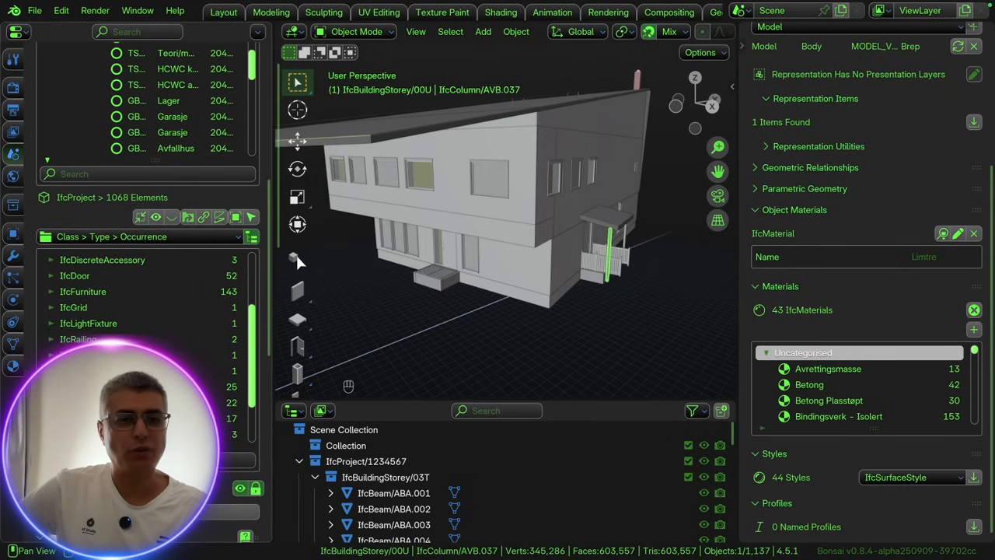
drag(155, 446, 156, 542)
scroll(226, 144, down, 4)
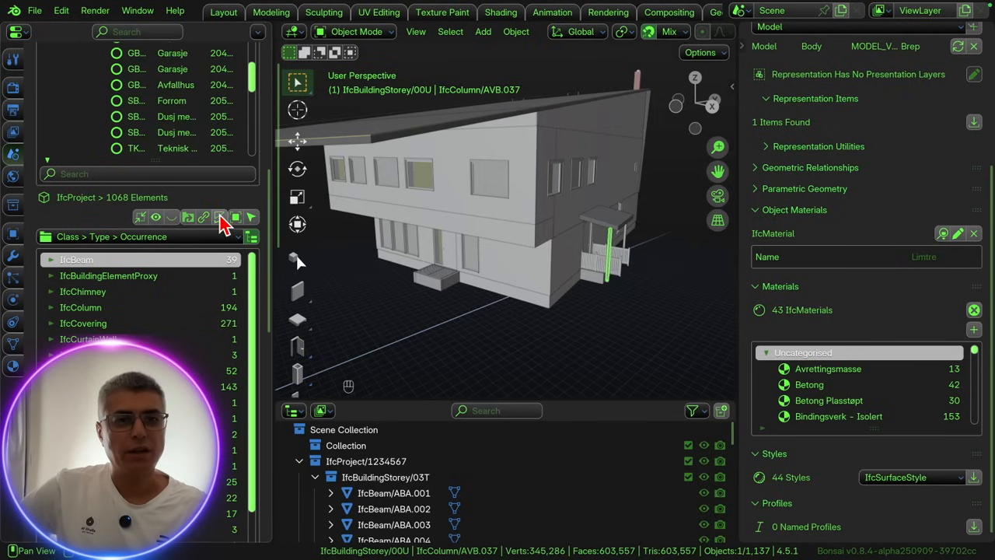
scroll(222, 220, down, 5)
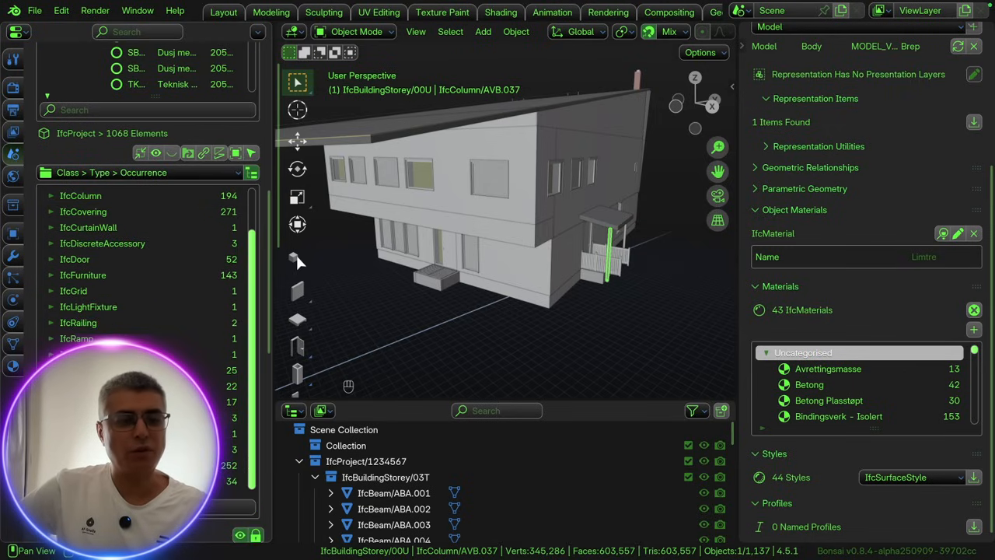
drag(155, 494, 155, 556)
scroll(168, 334, down, 4)
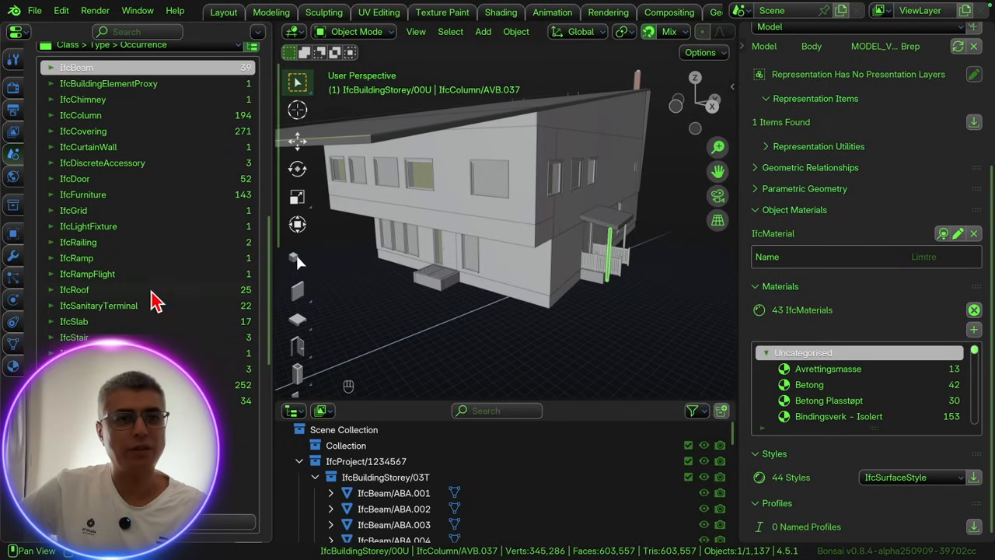
Step: Examine the IfcBuildingElementProxy, IfcChimney and IfcBeam entries in the project's class list
scroll(154, 294, up, 2)
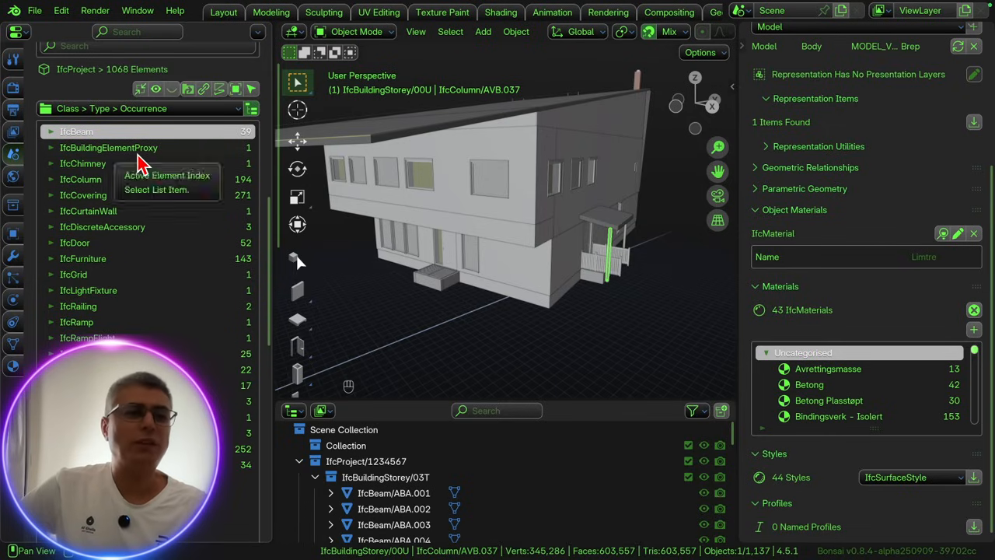
click(198, 151)
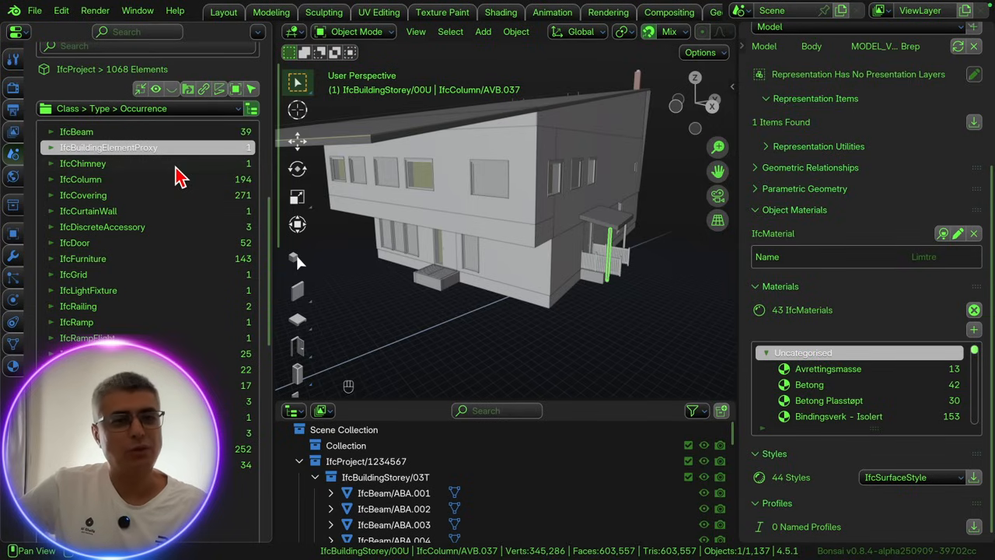
click(134, 164)
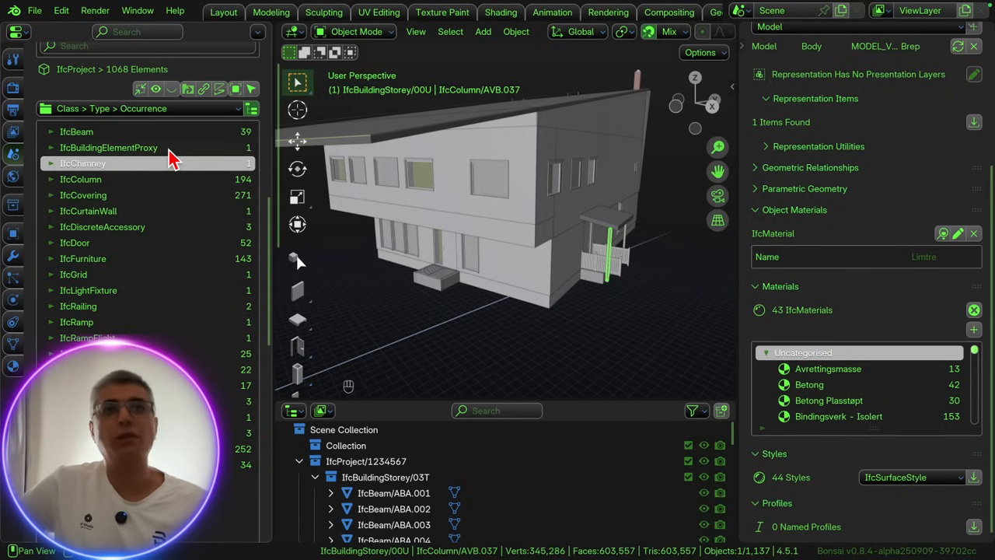
click(165, 149)
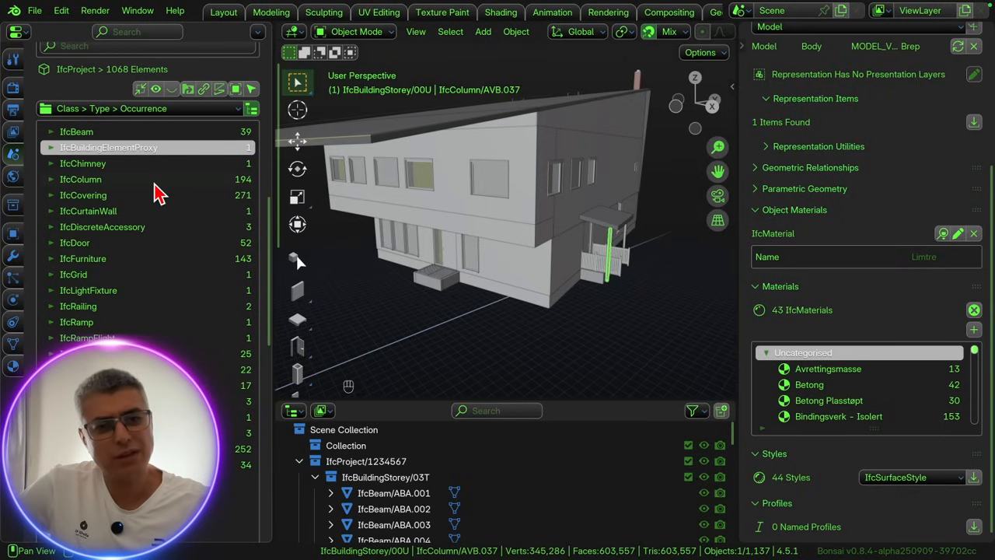
click(139, 134)
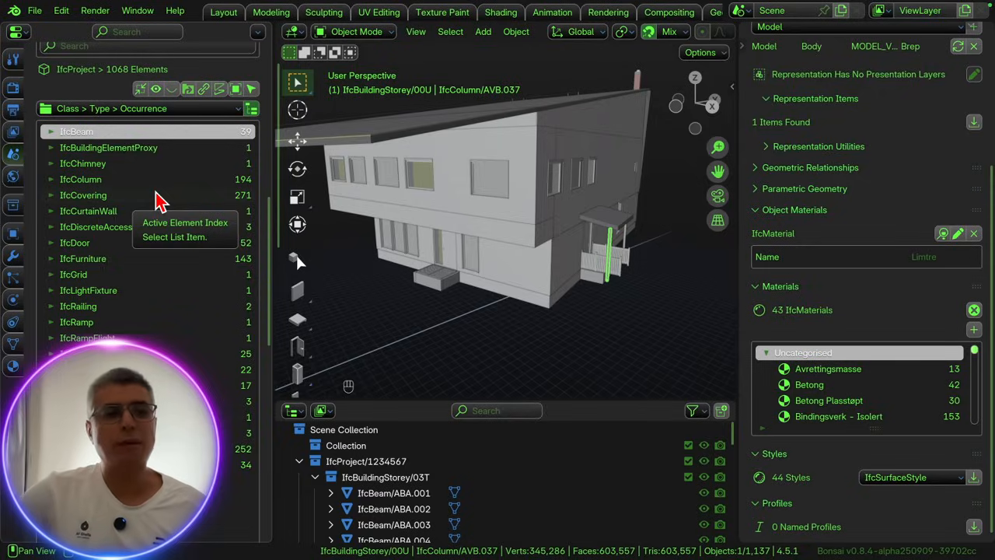
Step: Switch back to usBIM.IDSeditor and set the filter's IFC class to IFCWALLSTANDARDCASE
key(ctrl)
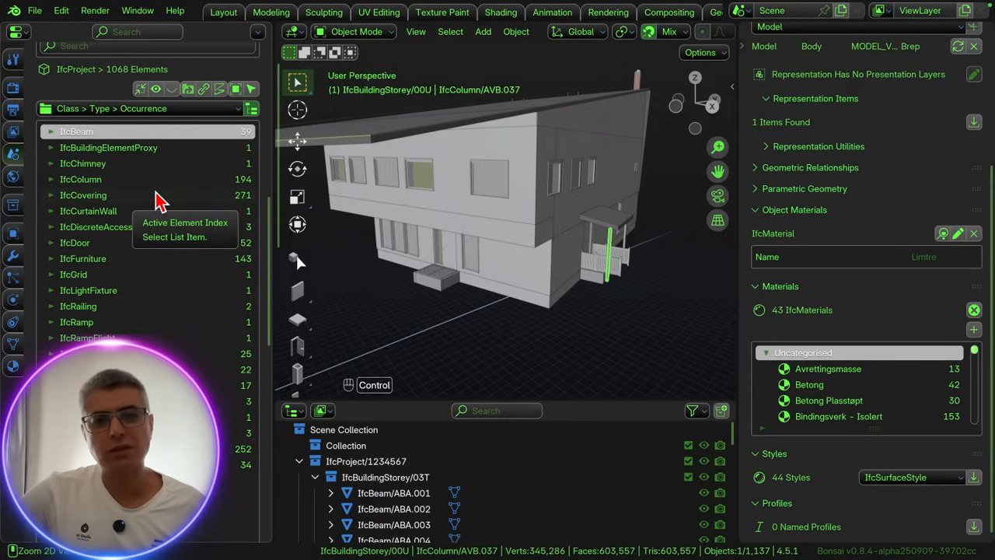
key(ctrl+Right)
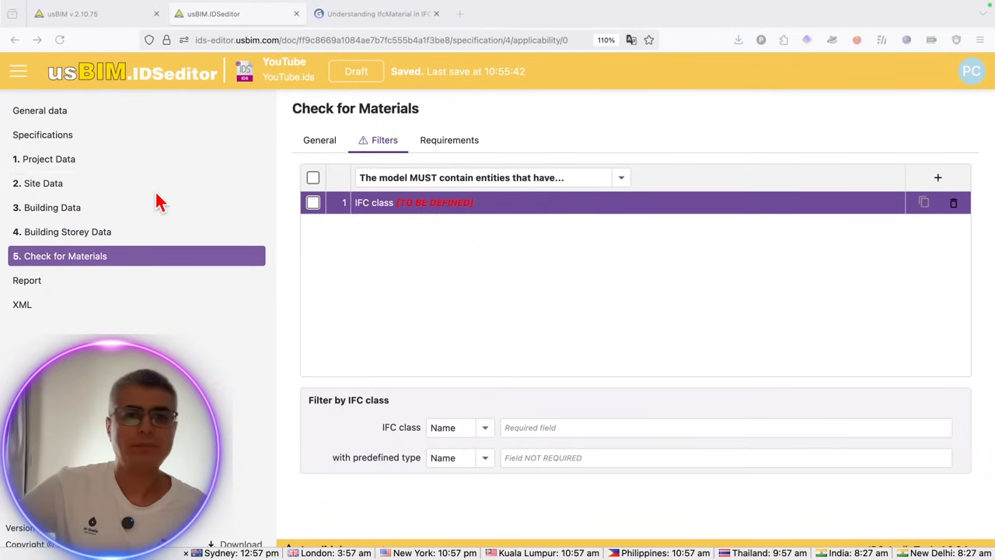
click(598, 428)
text(walls)
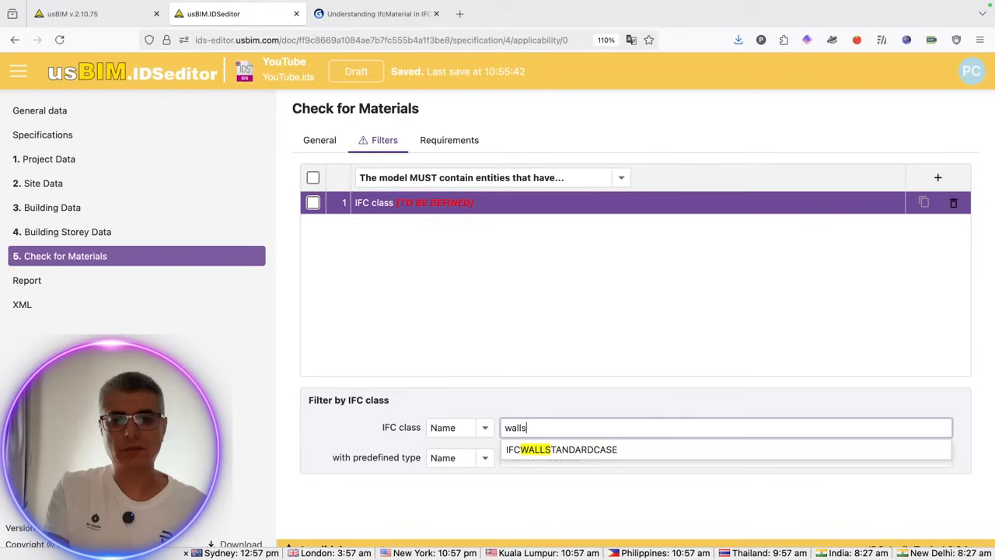
click(660, 452)
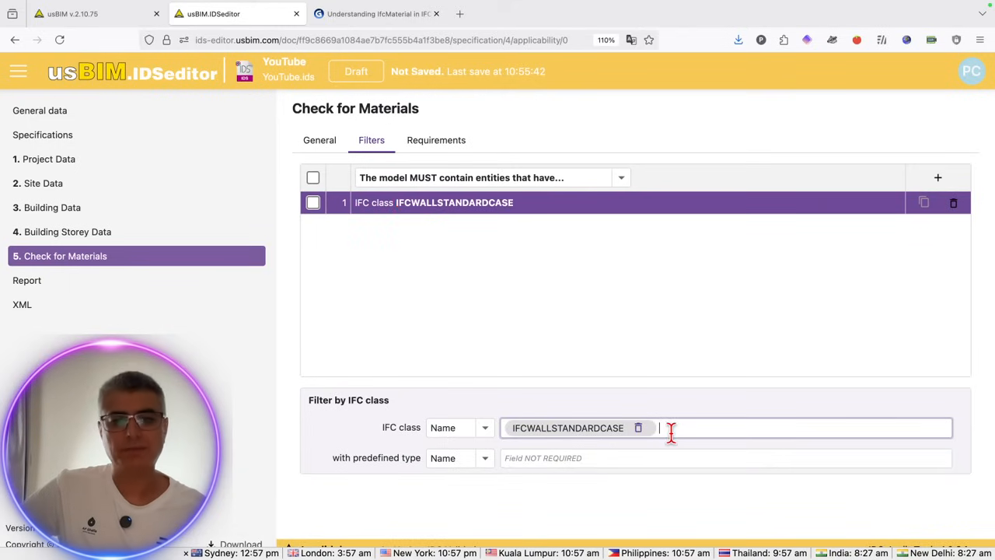
Step: Add IFCWALL as an alternative IFC class in the Check for Materials filter
click(698, 427)
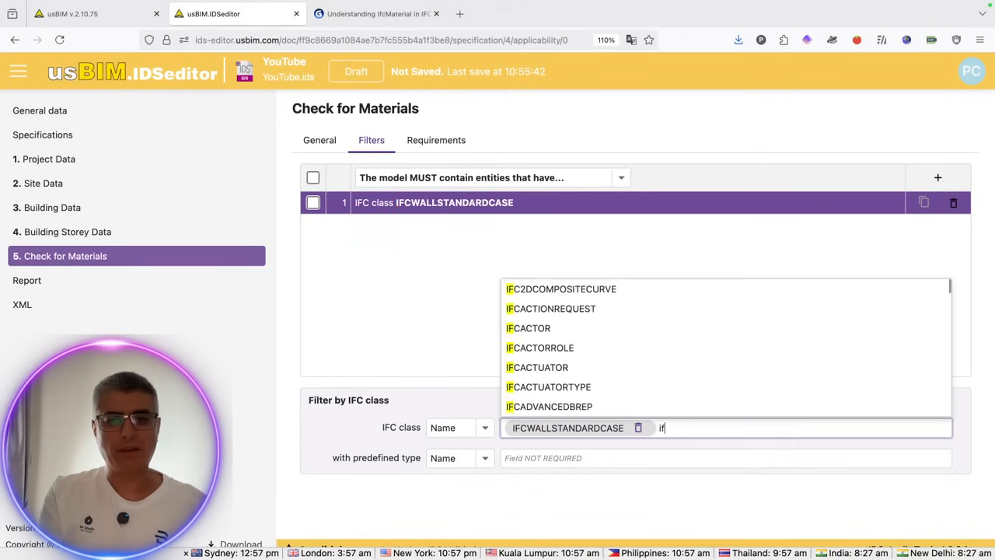
text(ifcwall)
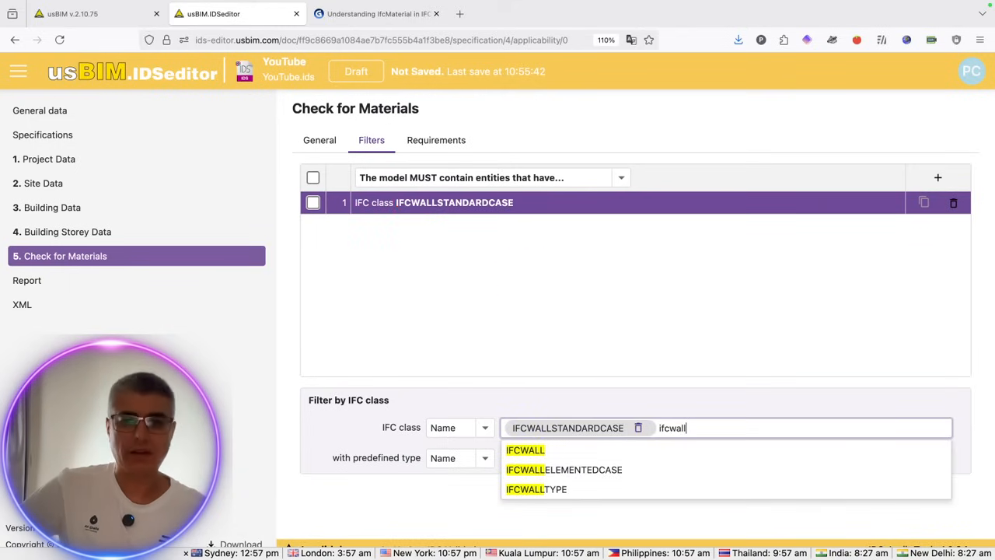
click(696, 452)
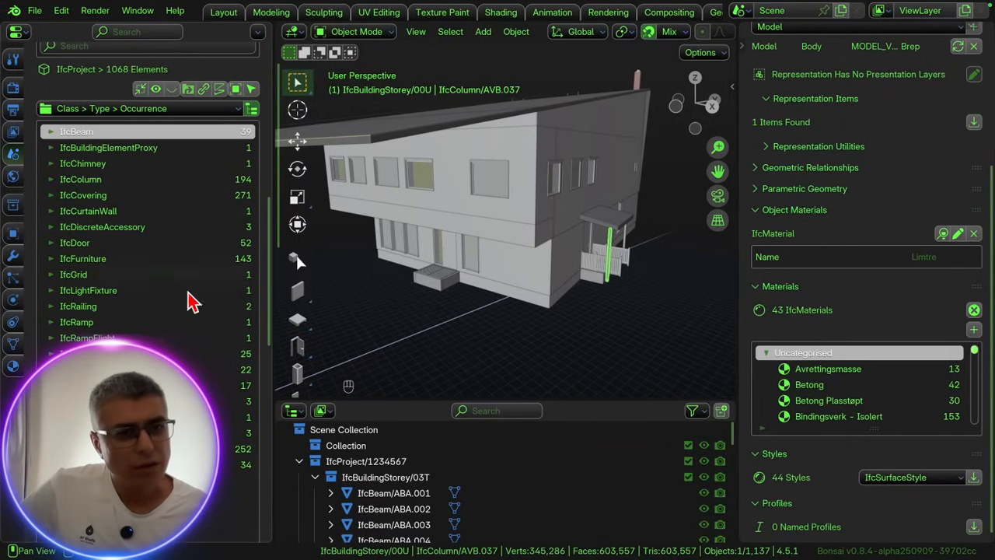
Step: Check the project's class list in Blender and add IFCBEAM to the IFC class filter in usBIM.IDSeditor
scroll(192, 289, up, 2)
scroll(148, 233, down, 4)
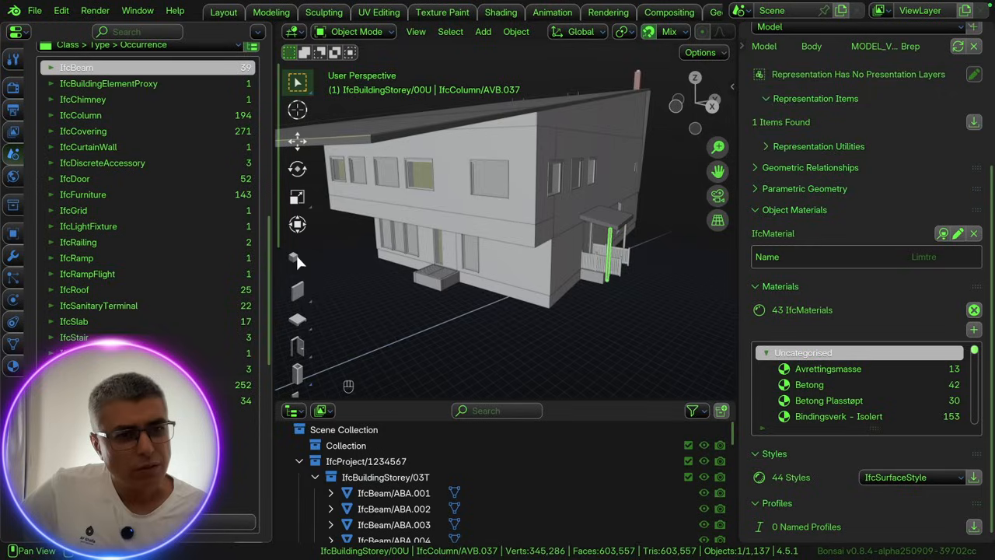
key(ctrl+Right)
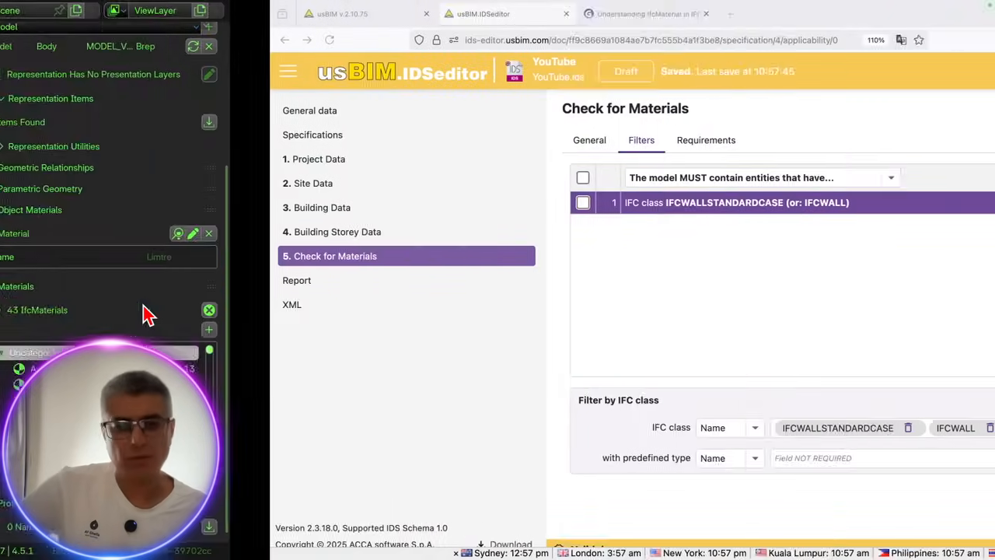
key(ctrl+Left)
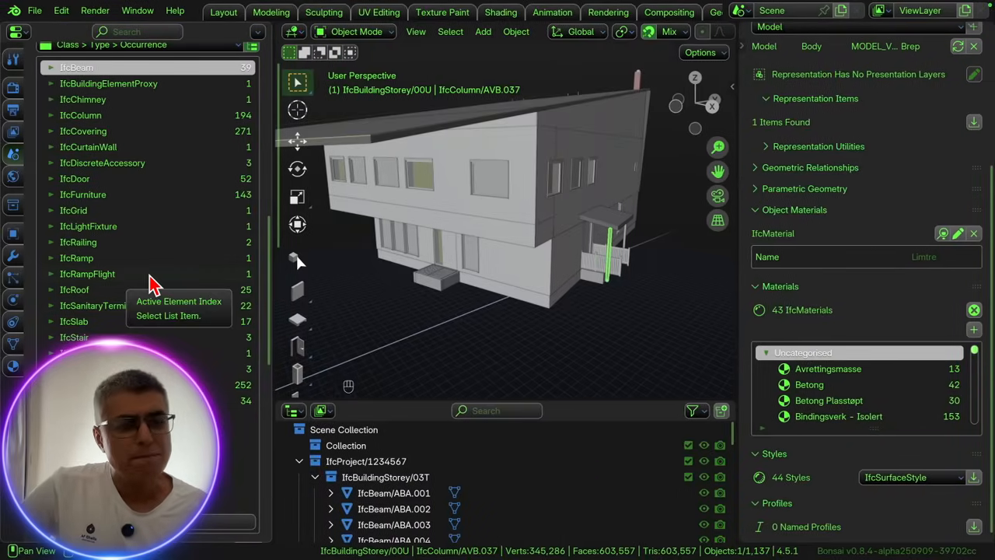
key(ctrl+Right)
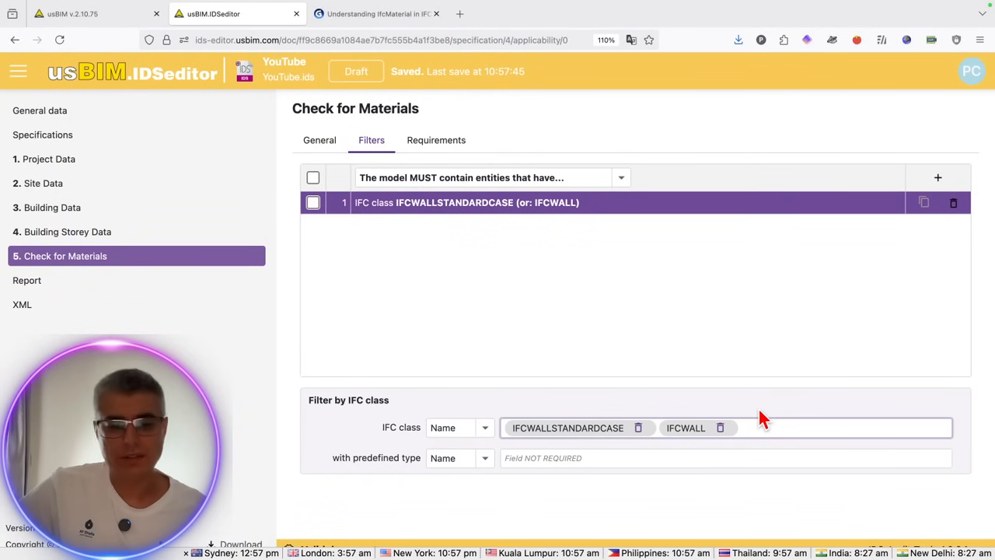
click(762, 421)
text(beam)
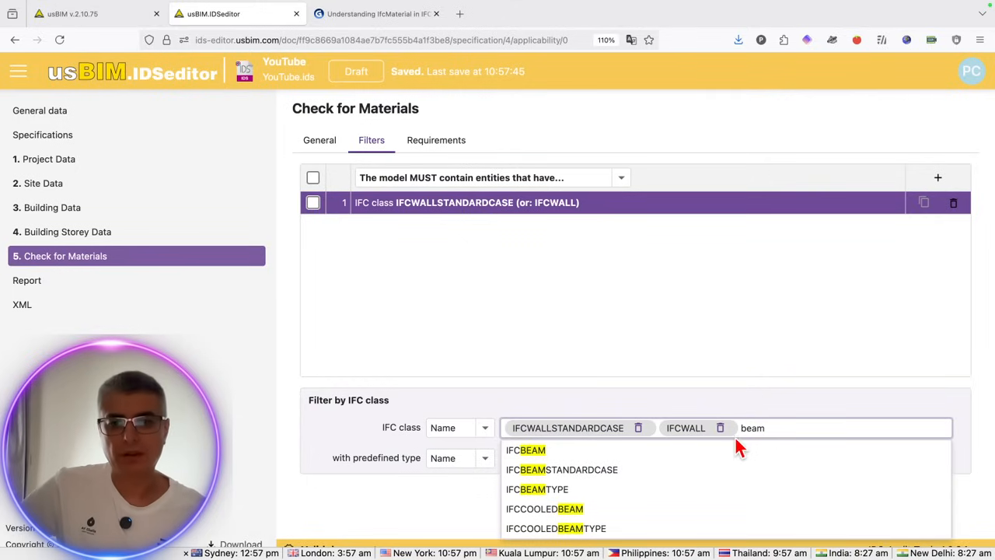
click(739, 452)
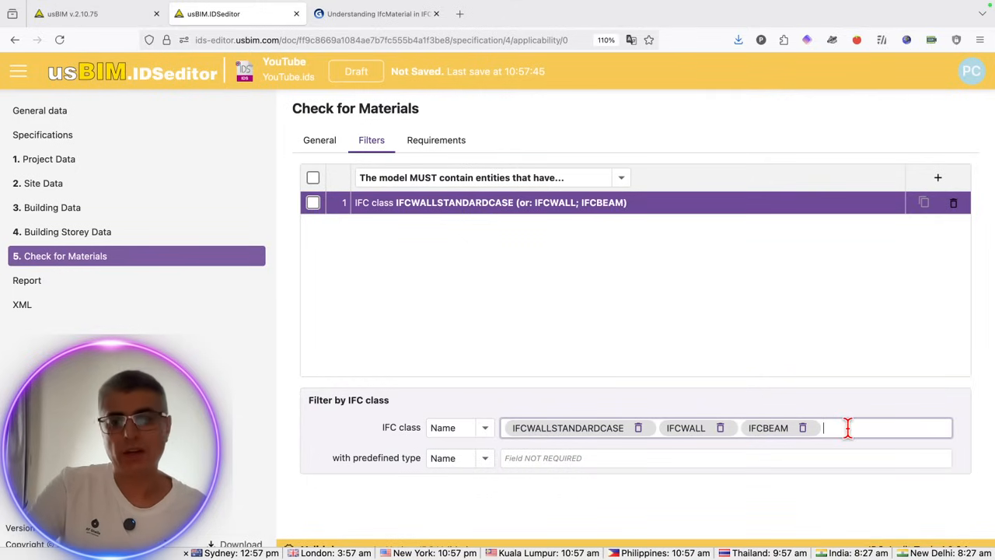
text(colum)
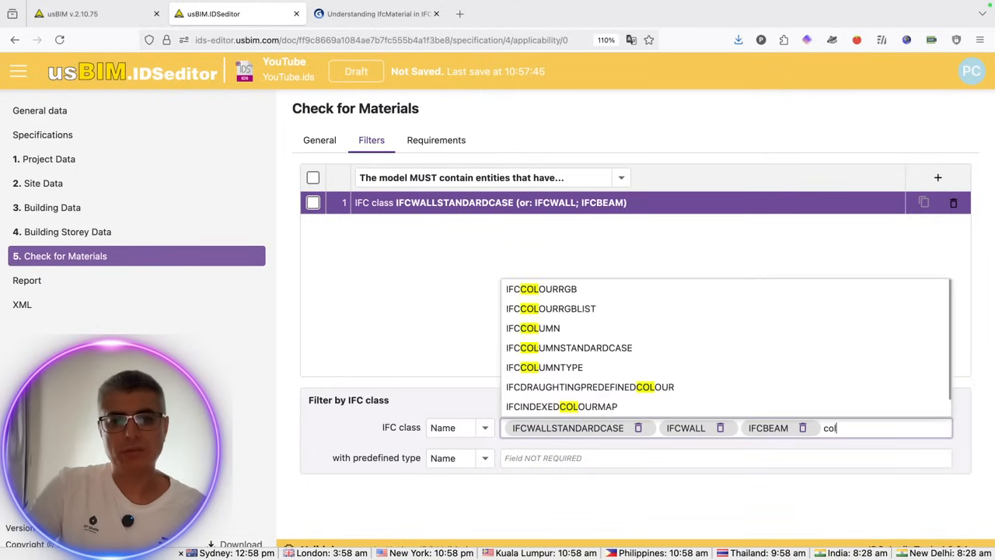
key(BackSpace)
key(BackSpace)
key(BackSpace)
key(BackSpace)
key(BackSpace)
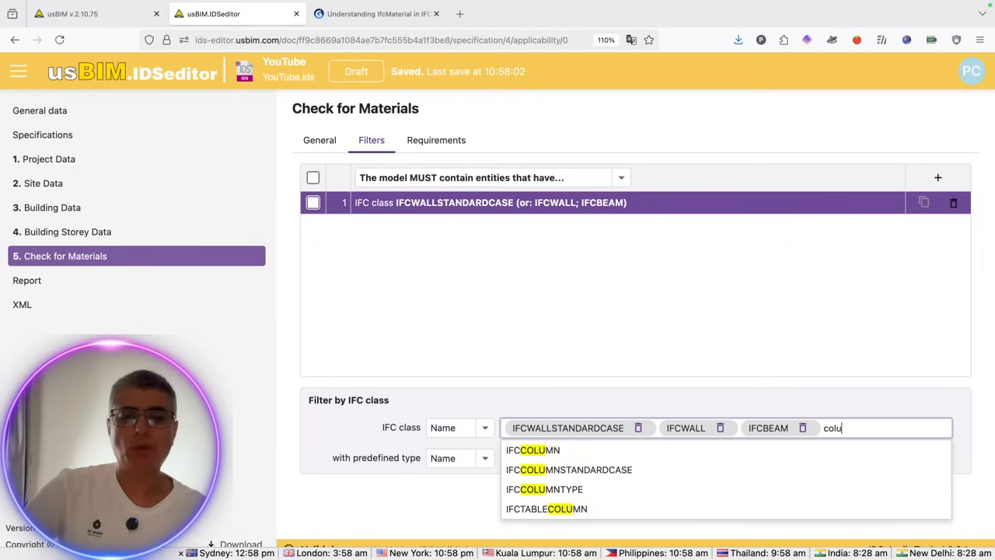
Step: Add IFCSLAB to the classes in the Check for Materials filter
text(slabs)
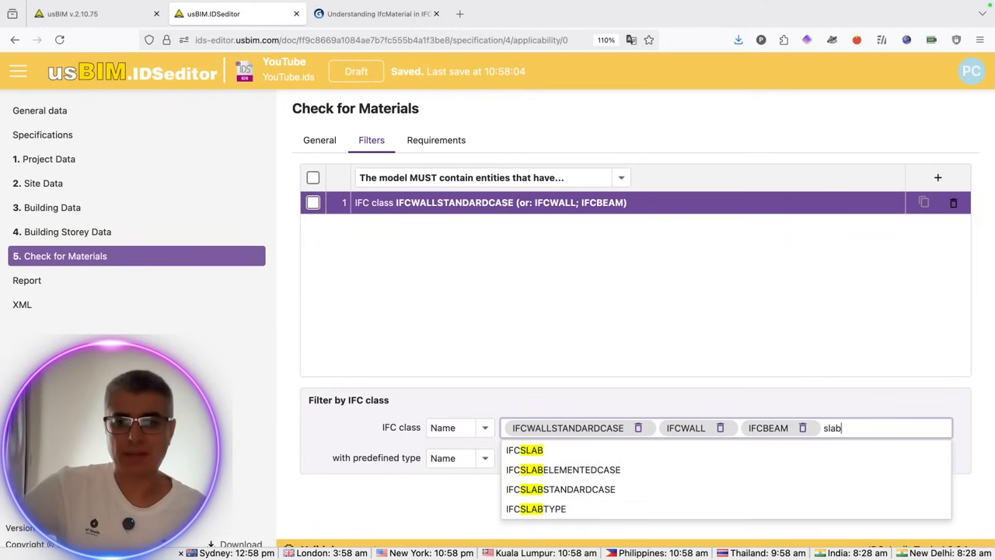
key(BackSpace)
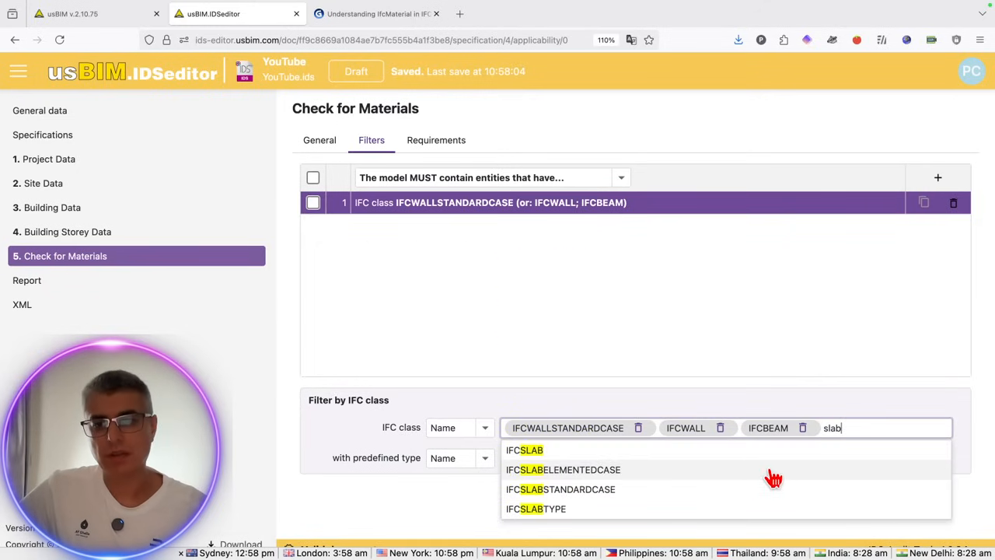
click(684, 451)
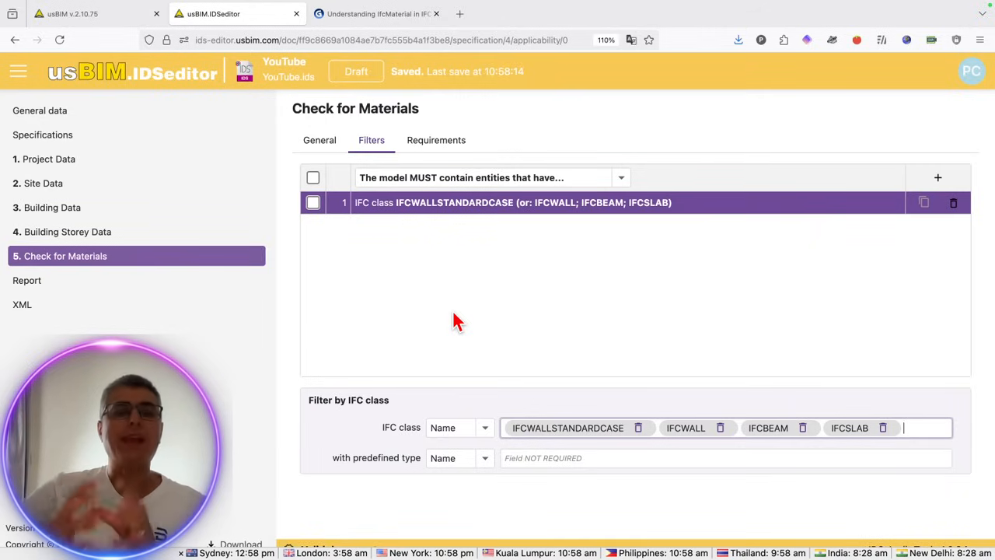
Step: Add a requirement for material to the Check for Materials specification
click(458, 147)
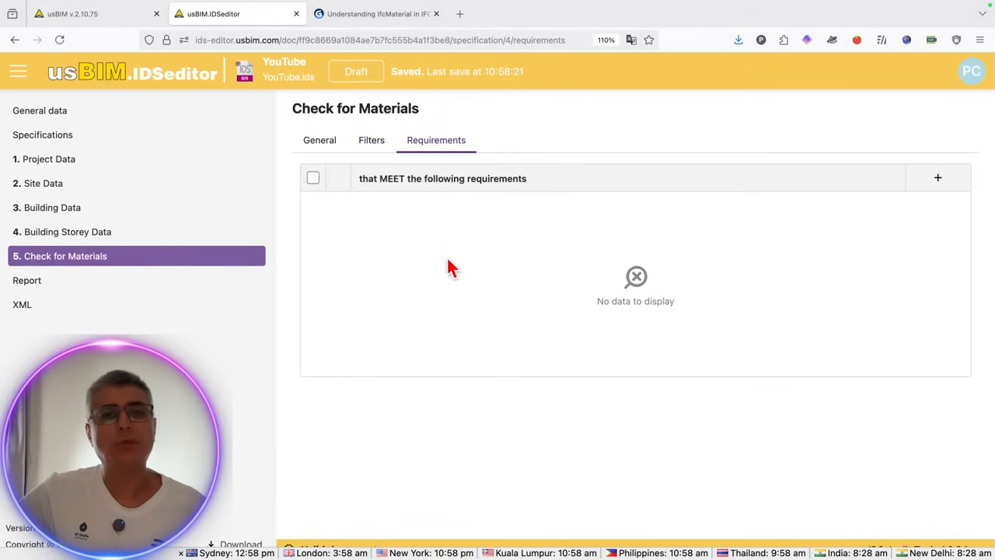
click(939, 181)
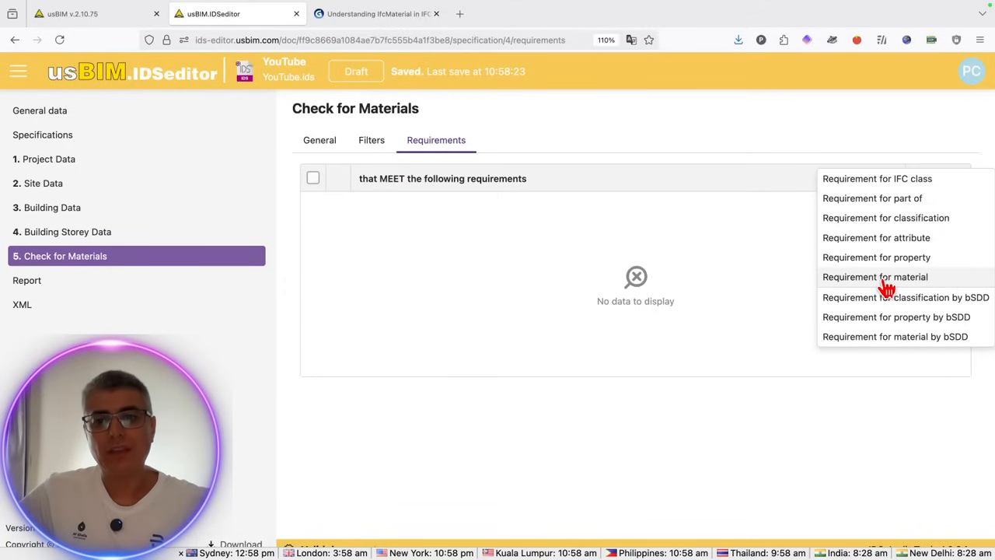
click(938, 288)
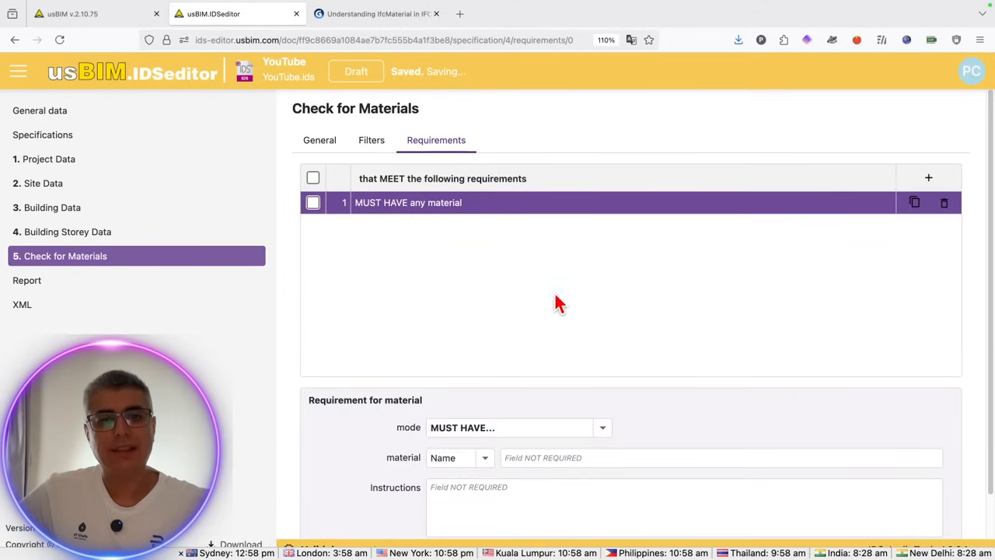
Step: Review the material requirement's settings and download the IDS file as Version 1.0
scroll(502, 291, down, 1)
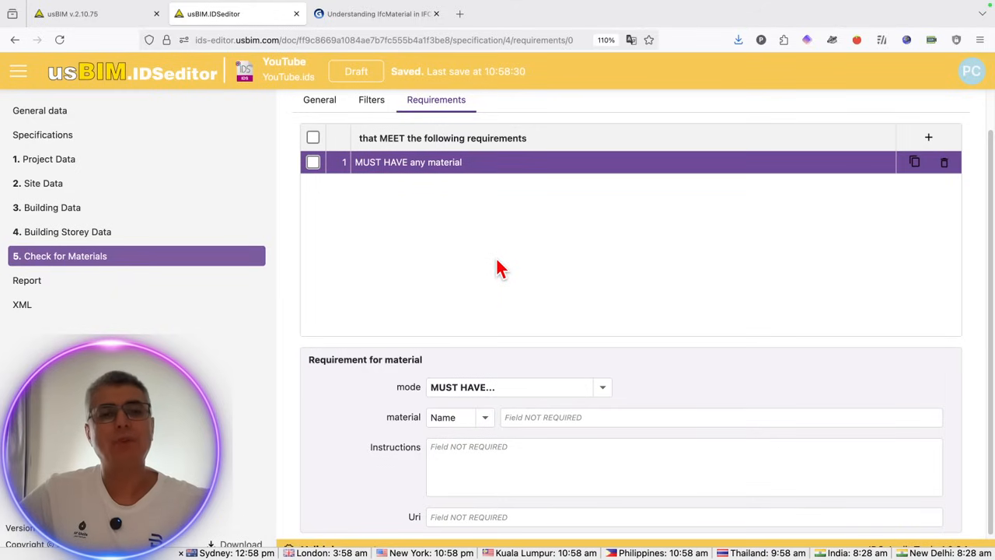
scroll(500, 269, down, 1)
scroll(500, 268, up, 1)
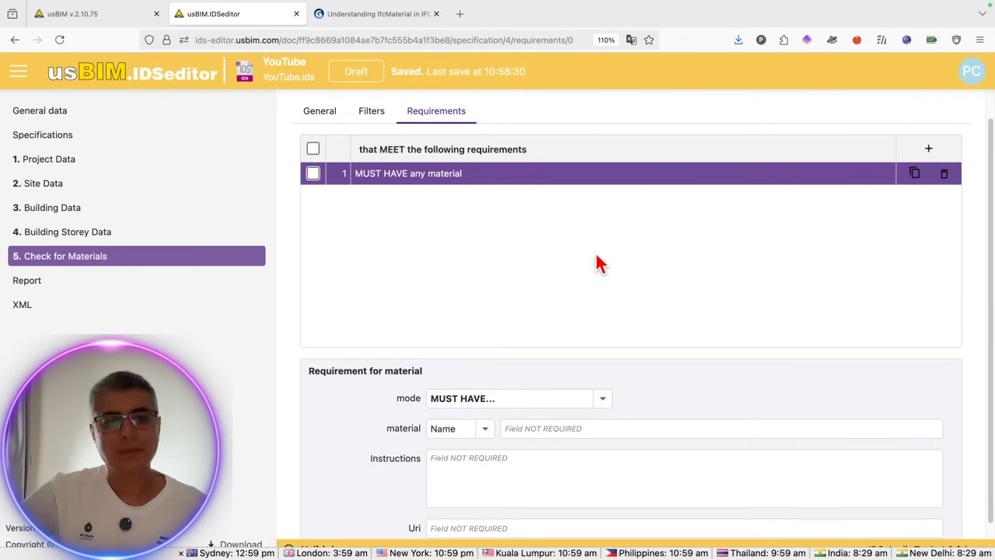
click(234, 545)
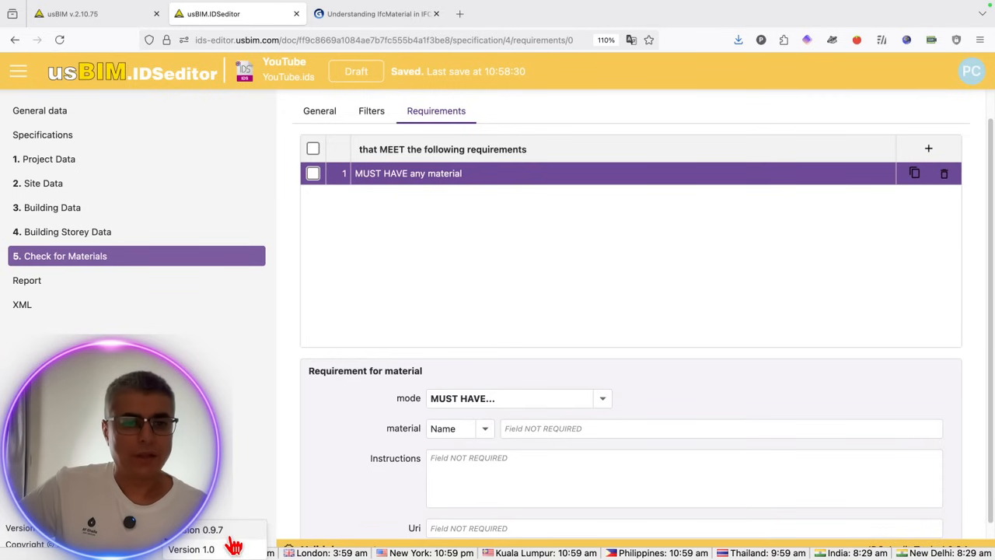
click(202, 550)
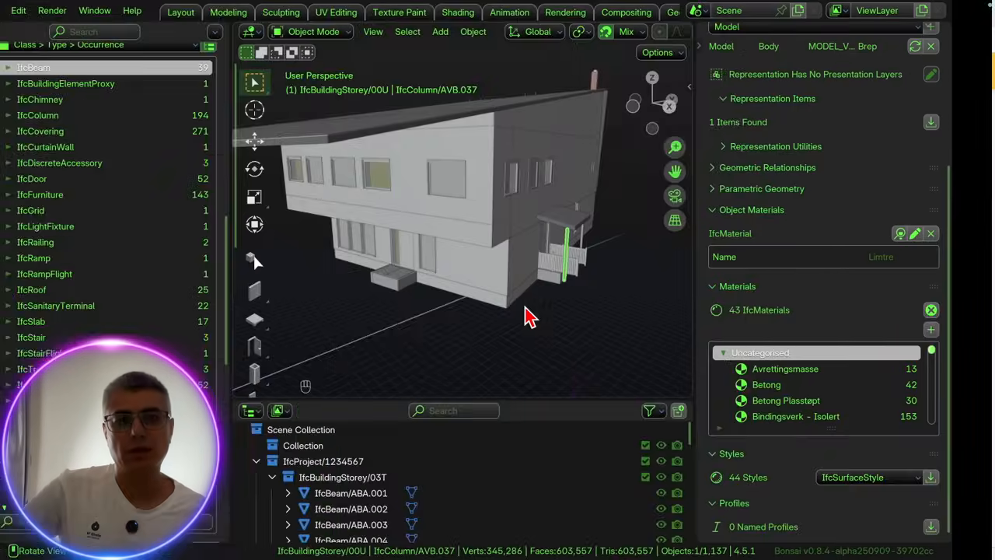
Step: Switch to Blender and enable Generate HTML report and Flag Failed Entities for the IFC Tester under Quality and Coordination
scroll(923, 171, up, 5)
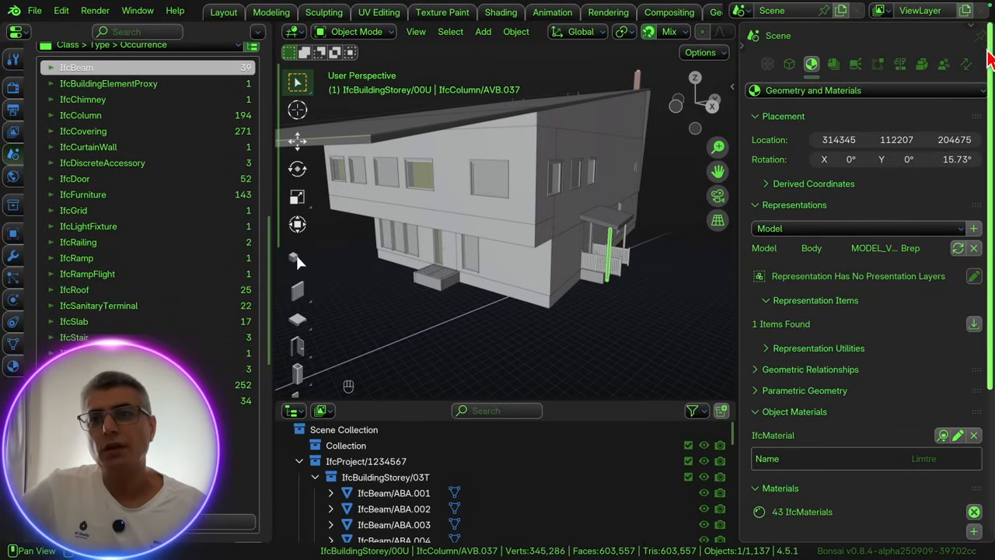
click(944, 64)
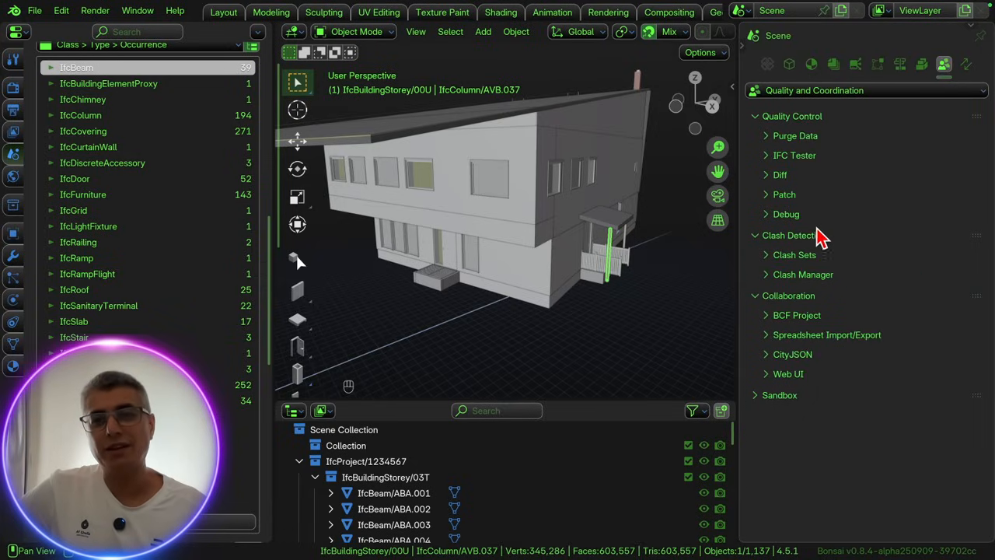
click(808, 159)
click(910, 199)
click(906, 238)
Step: Load YouTube(14).ids from the Downloads folder as the IDS file and execute IfcTester
click(958, 258)
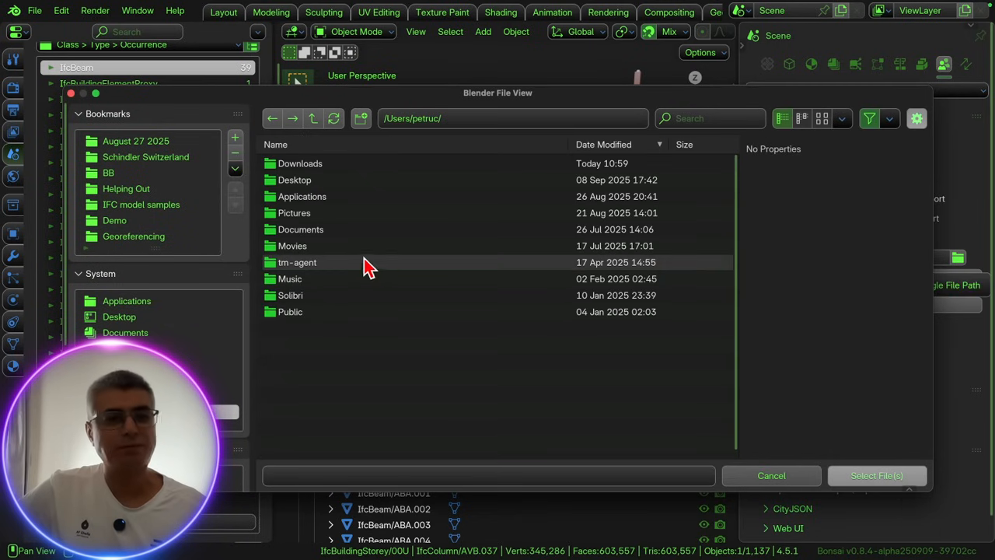
double_click(347, 165)
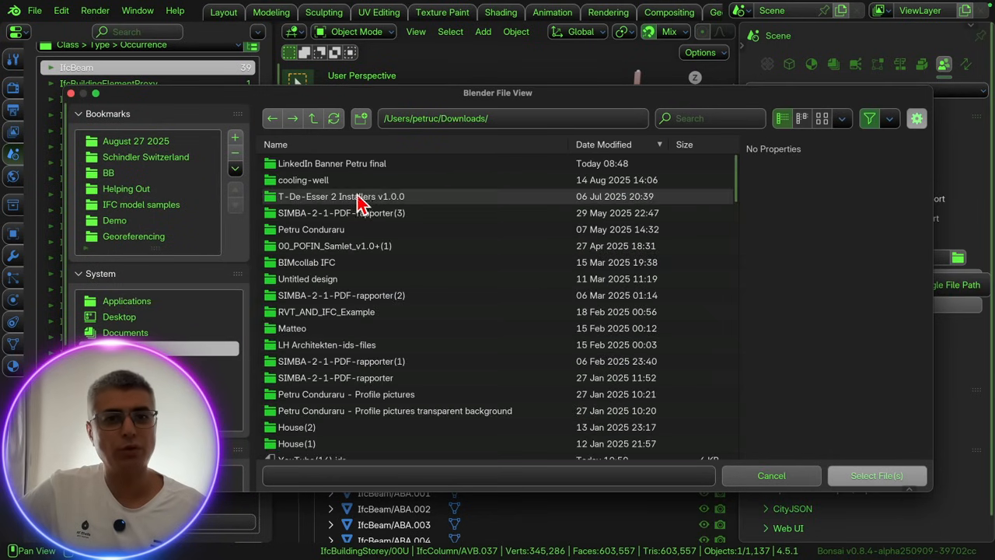
scroll(355, 196, down, 3)
click(359, 410)
double_click(359, 409)
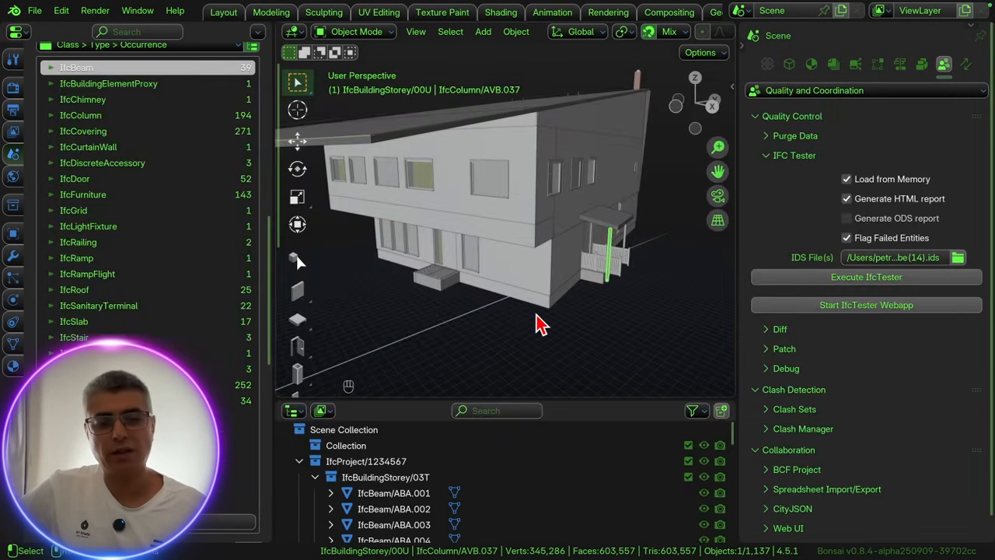
click(827, 306)
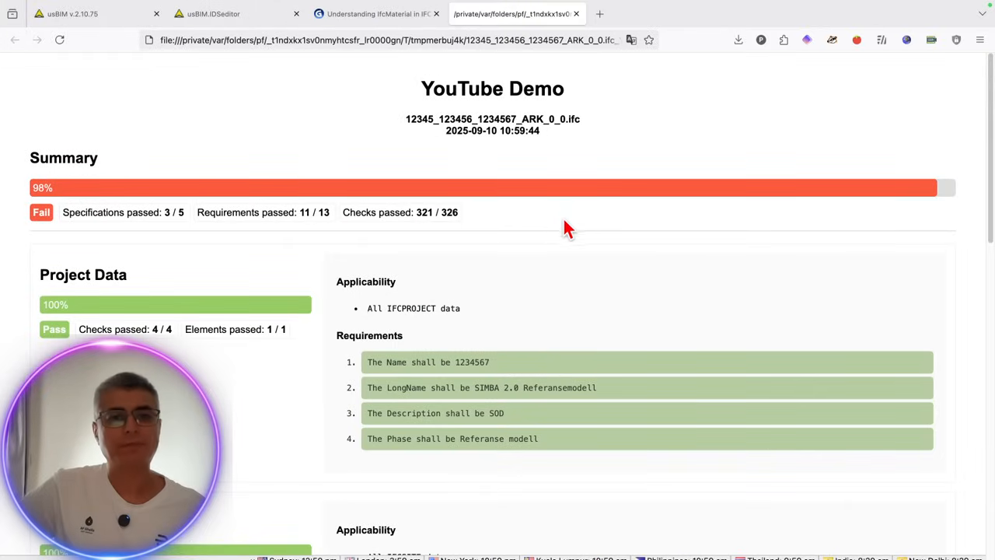
Step: Examine the Check for Materials requirement in the HTML report, including the warnings for failing elements
scroll(566, 225, down, 10)
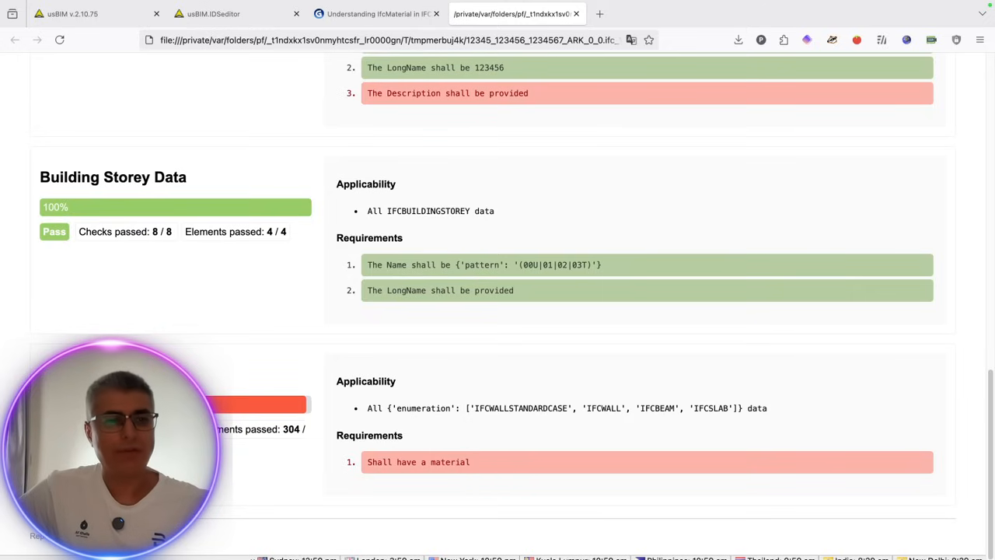
click(412, 467)
scroll(458, 408, down, 10)
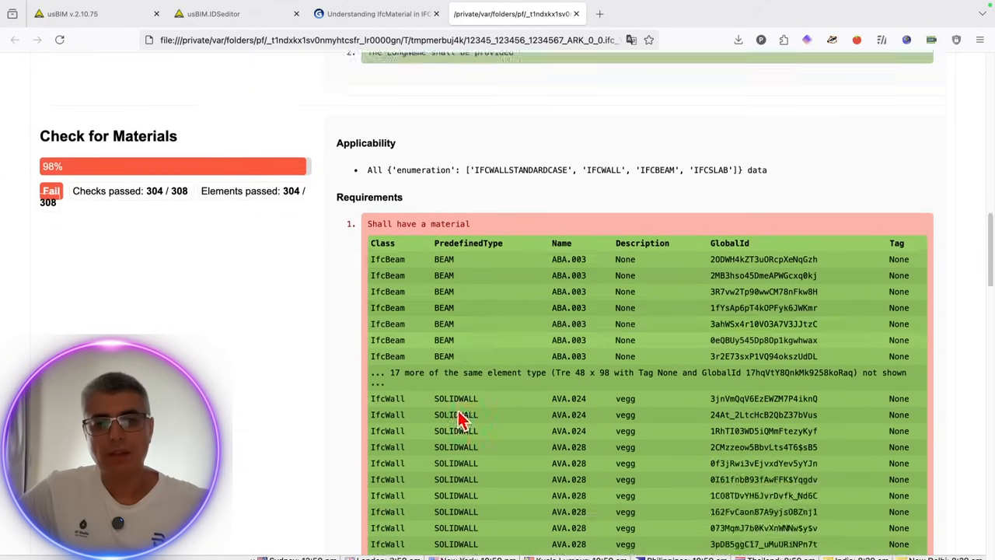
scroll(458, 411, down, 15)
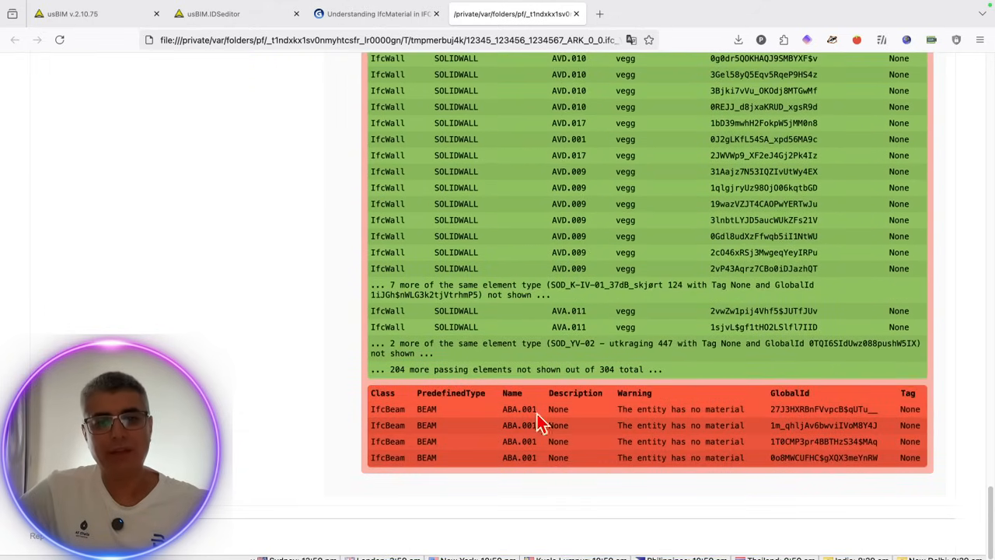
drag(636, 410, 745, 410)
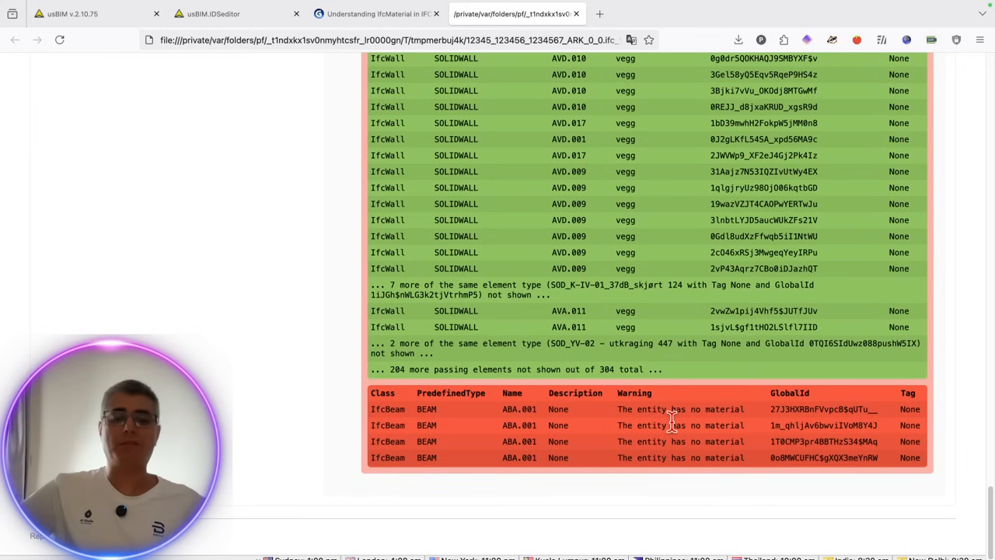
Step: Switch back to Blender and show the Object Materials and Materials sections of Geometry and Materials
key(ctrl+Left)
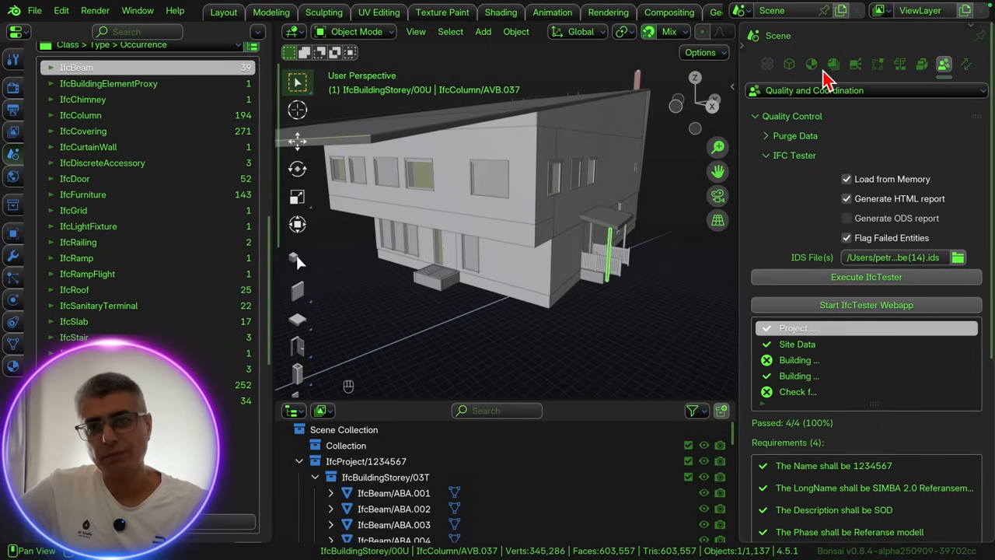
click(811, 65)
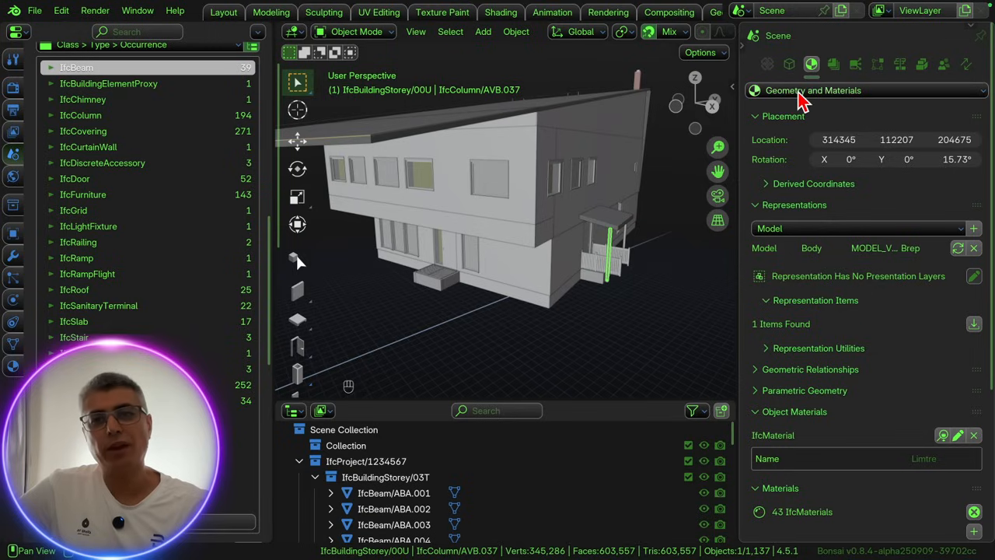
scroll(822, 169, down, 4)
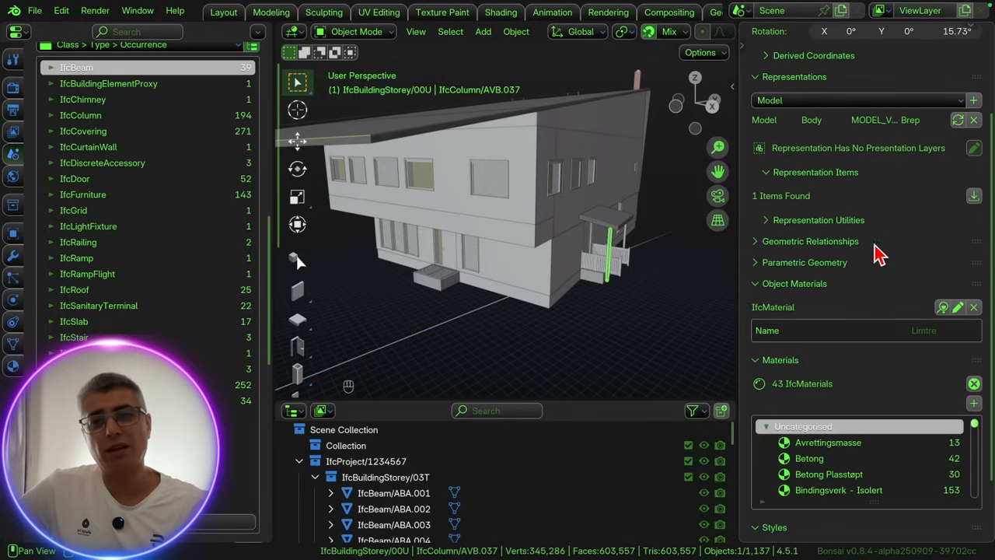
scroll(845, 224, down, 1)
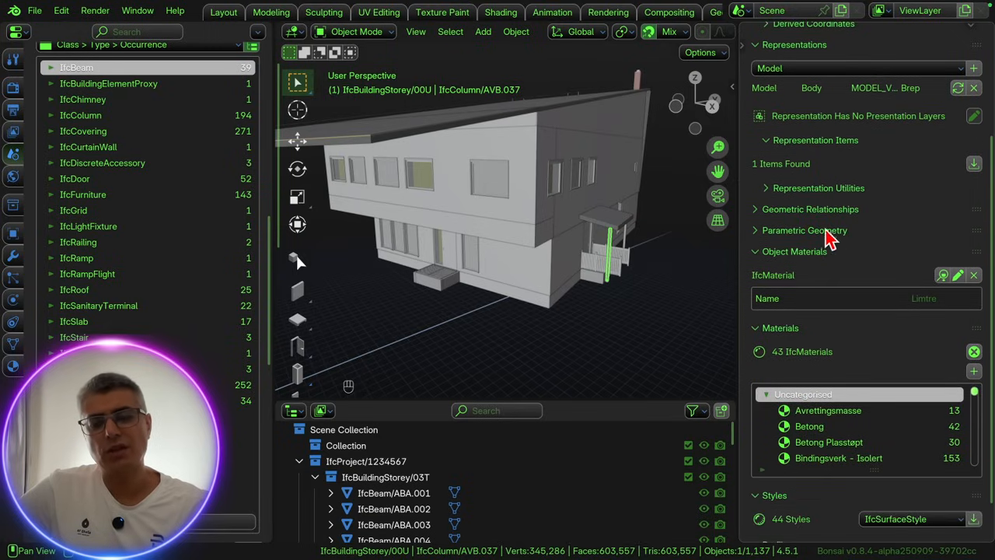
Step: Frame the selected porch column and check the material assigned to it
scroll(818, 210, up, 2)
scroll(885, 249, down, 2)
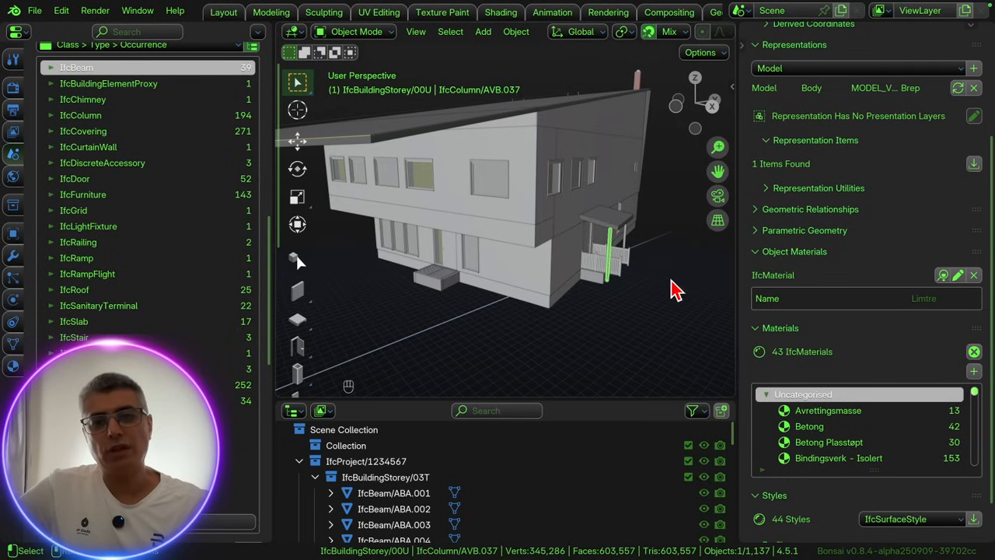
key(KP_Decimal)
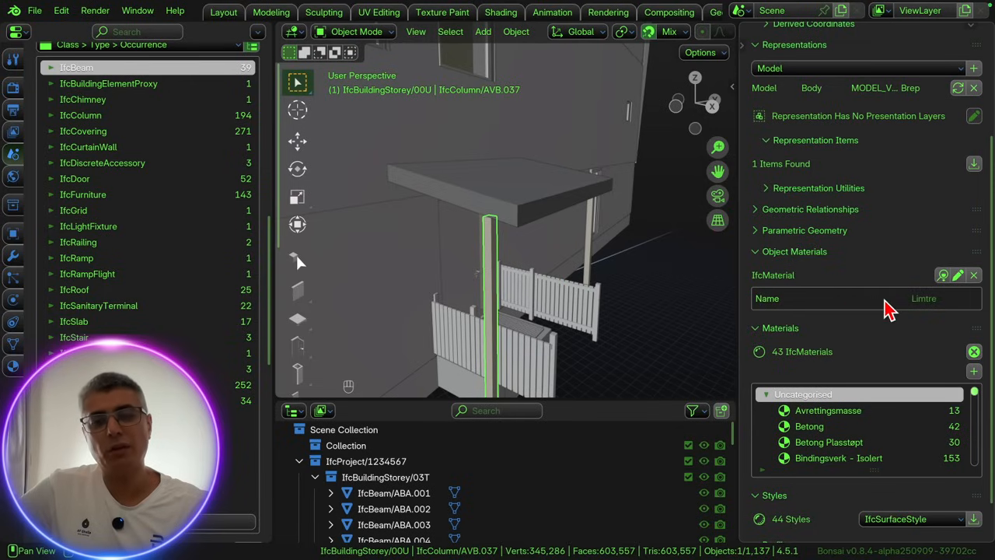
middle_drag(571, 293, 545, 291)
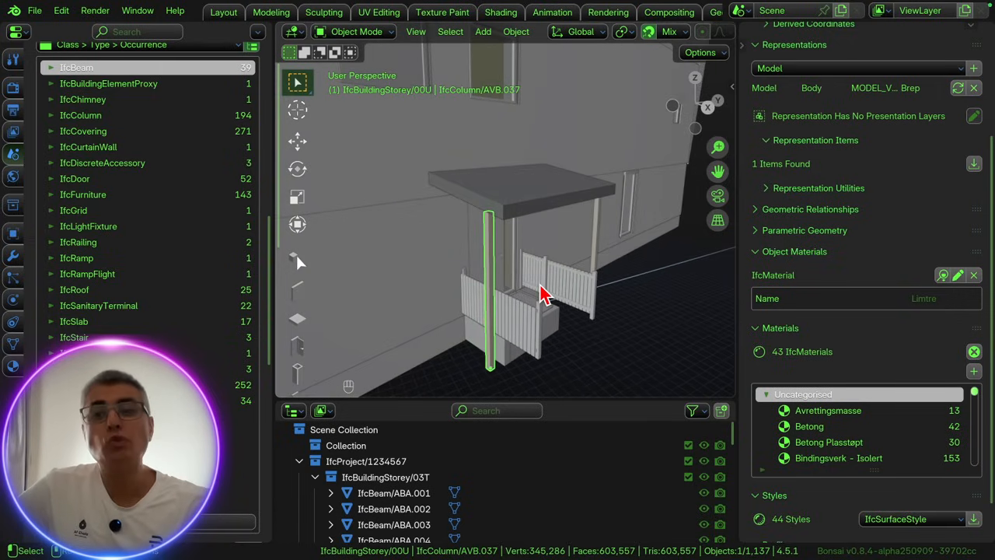
middle_drag(560, 262, 527, 274)
Step: Select the small front wall of the low entrance step and check its assigned material
scroll(526, 264, down, 6)
middle_drag(390, 291, 354, 299)
click(372, 289)
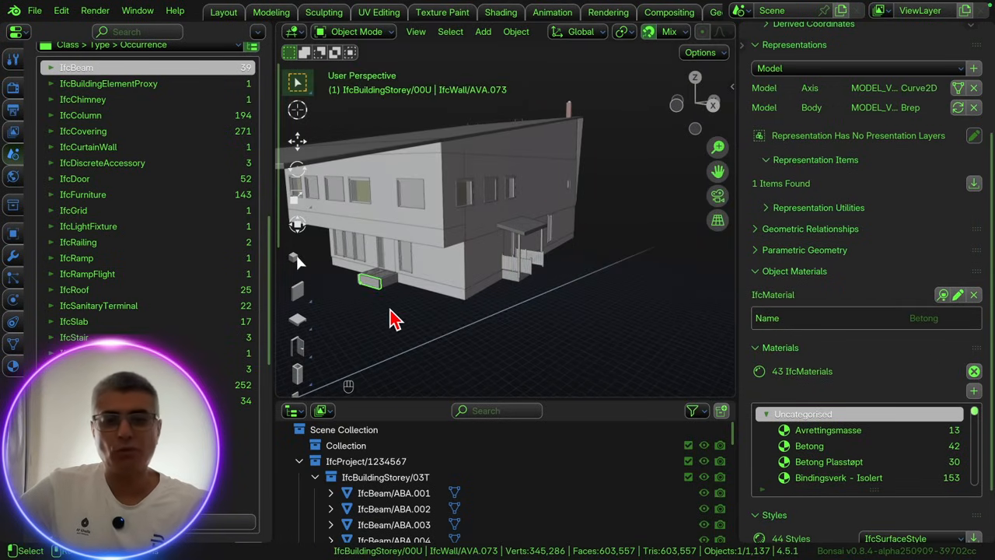
scroll(373, 291, up, 6)
scroll(389, 286, up, 3)
middle_drag(388, 285, 439, 297)
scroll(440, 289, down, 10)
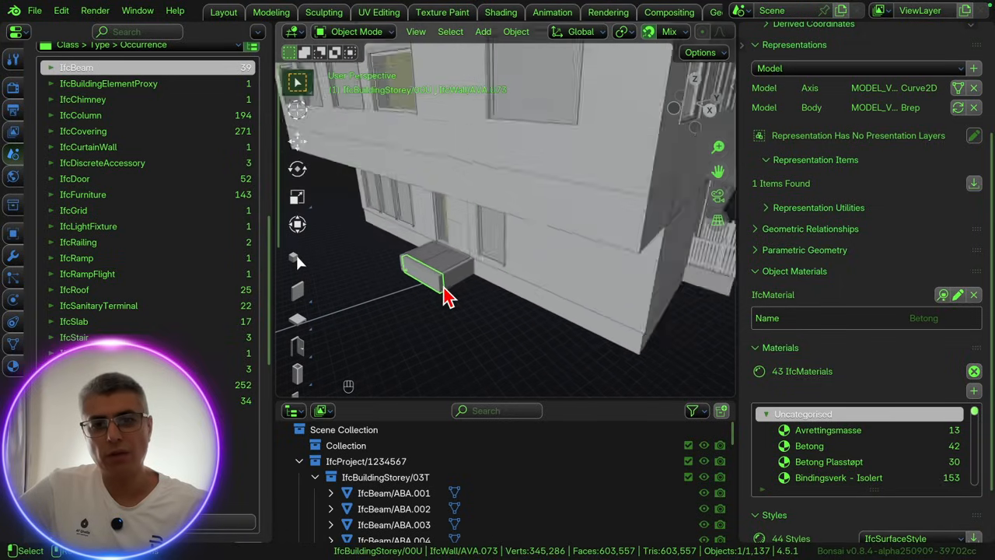
middle_drag(560, 301, 514, 282)
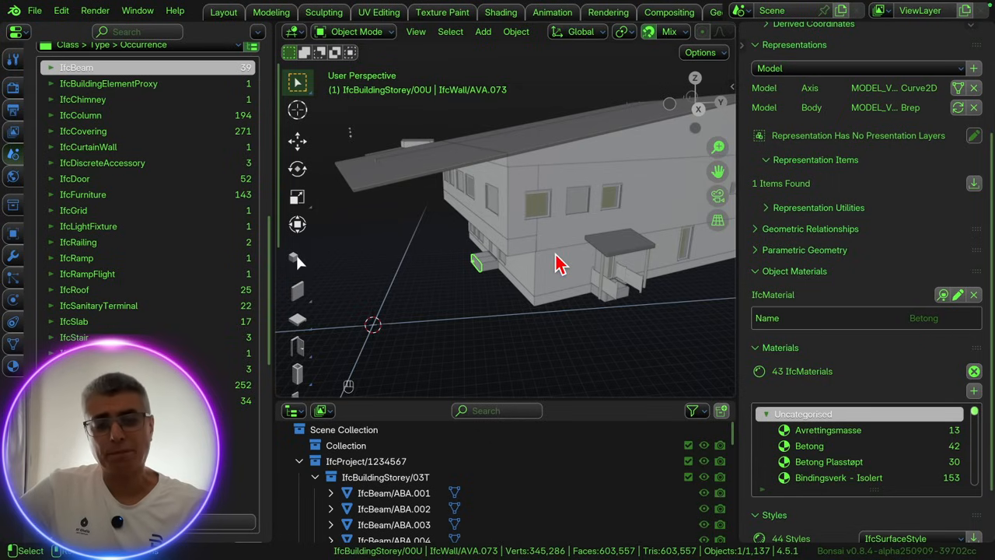
scroll(559, 262, up, 4)
middle_drag(560, 264, 600, 280)
Step: Select the lower wall behind the porch and examine its material constituent set in Geometry and Materials
click(600, 359)
scroll(855, 208, up, 5)
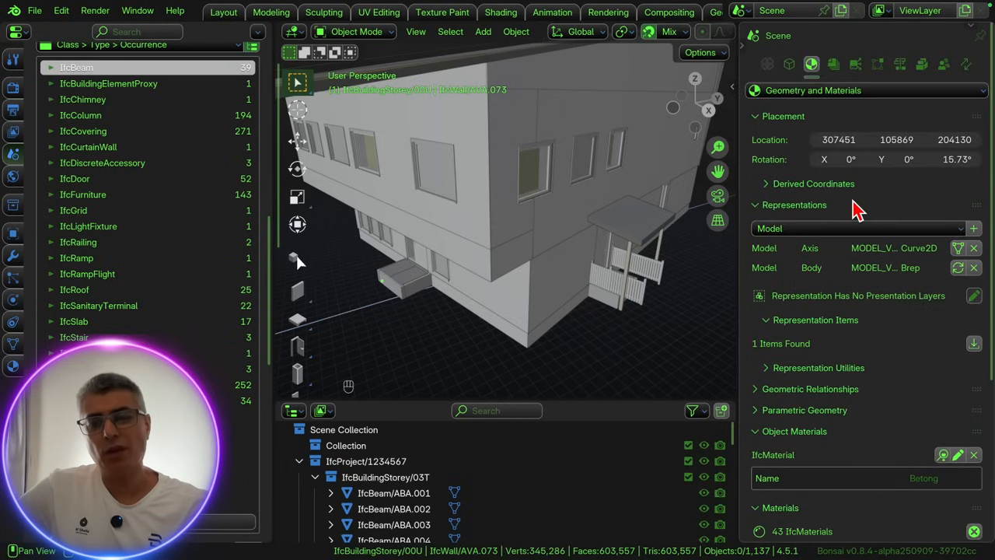
click(944, 64)
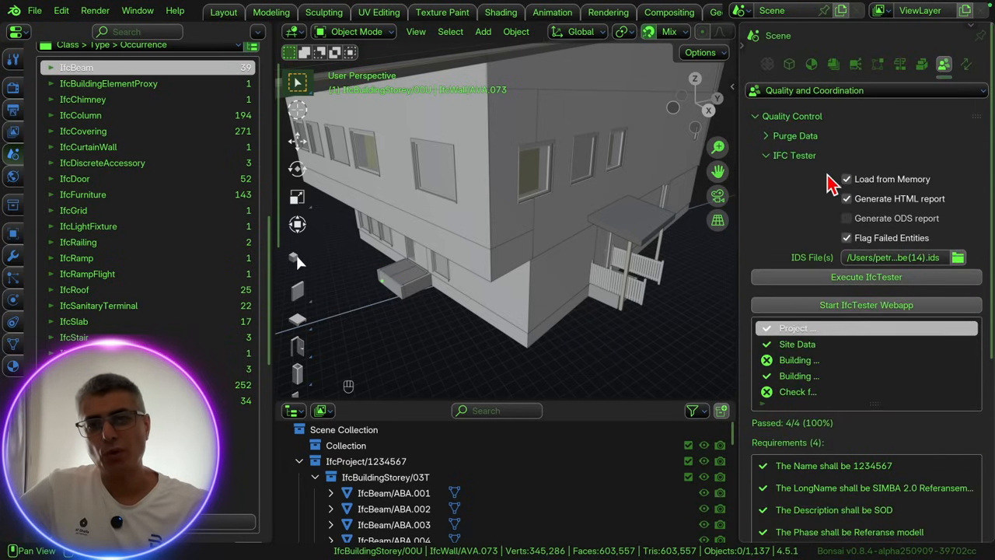
click(566, 287)
click(811, 63)
scroll(862, 240, down, 5)
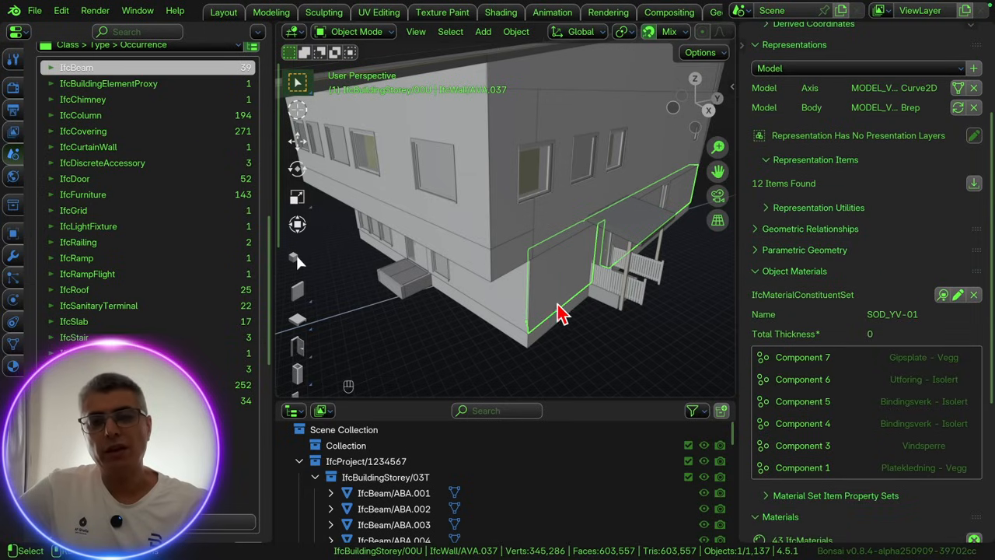
middle_drag(576, 313, 571, 304)
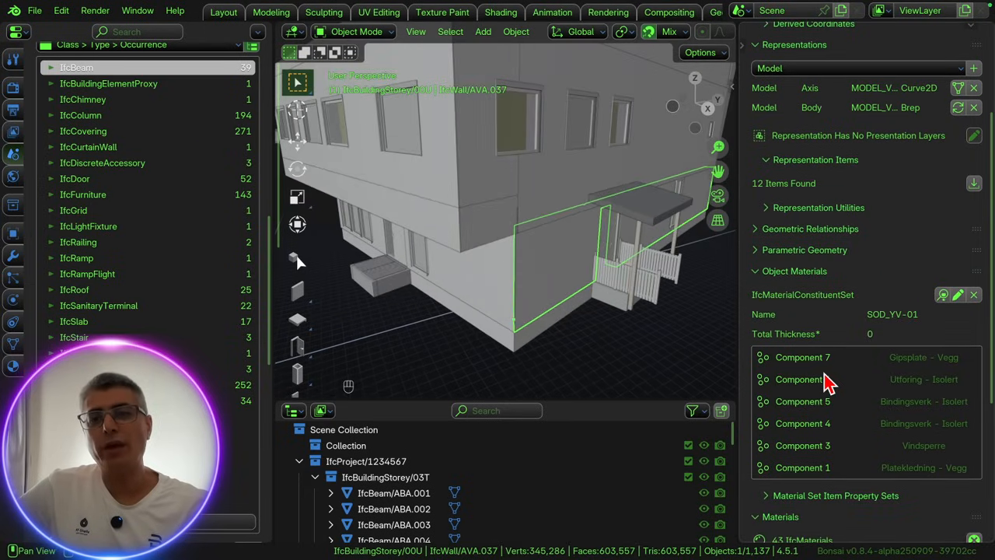
scroll(829, 381, down, 3)
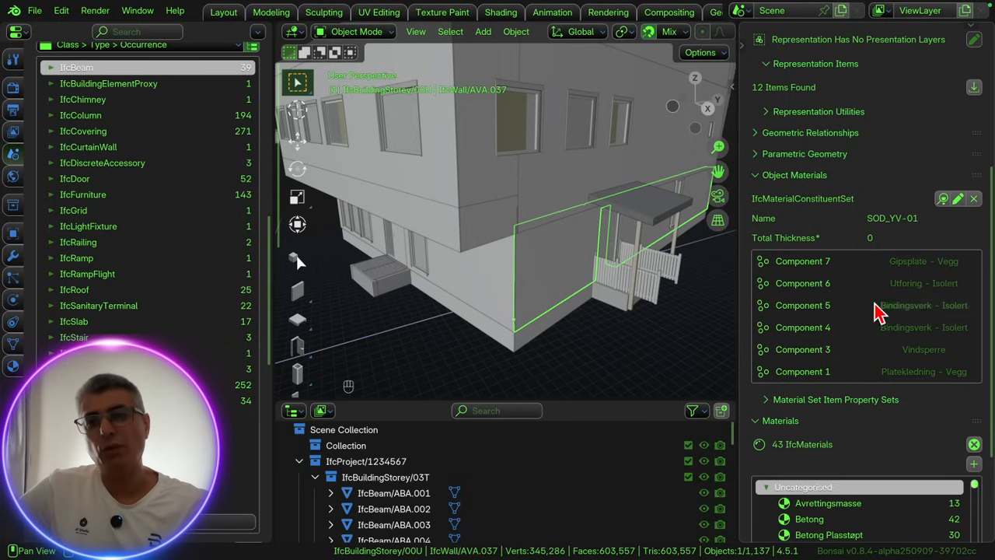
middle_drag(554, 291, 661, 229)
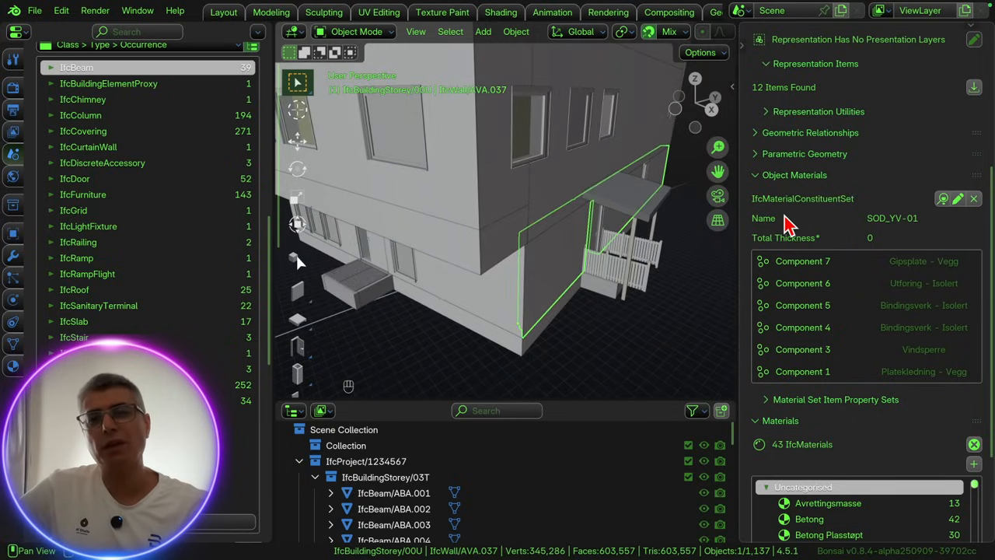
scroll(848, 214, up, 6)
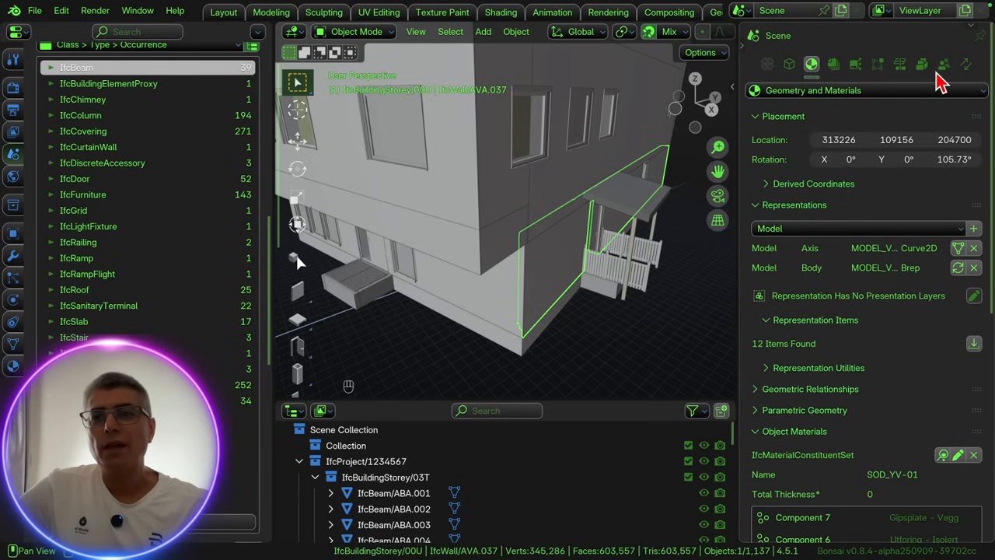
Step: Return to the IFC Tester results in Quality and Coordination, enlarge the specification list and select the Check for Materials specification
click(945, 65)
click(639, 335)
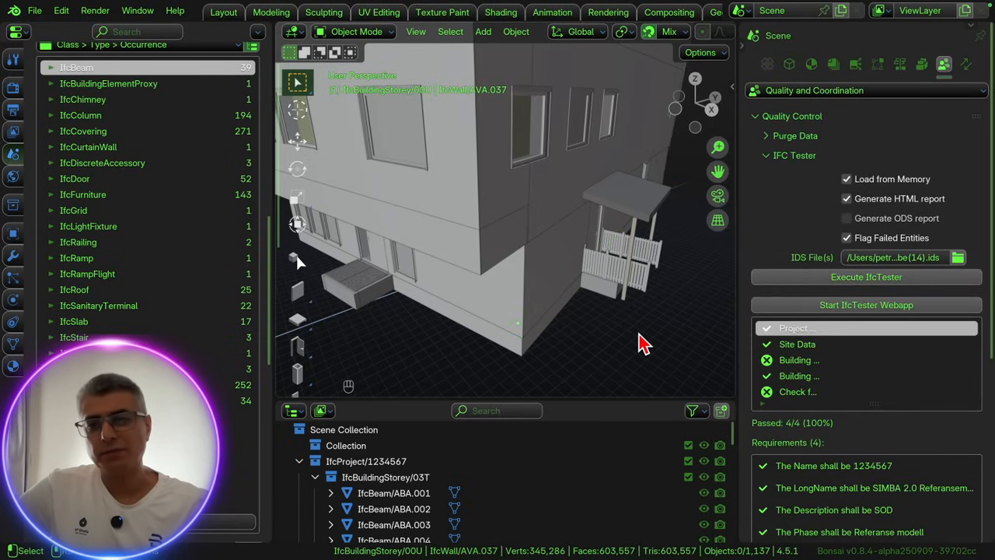
scroll(638, 335, down, 3)
scroll(839, 391, down, 2)
scroll(844, 400, down, 2)
click(809, 302)
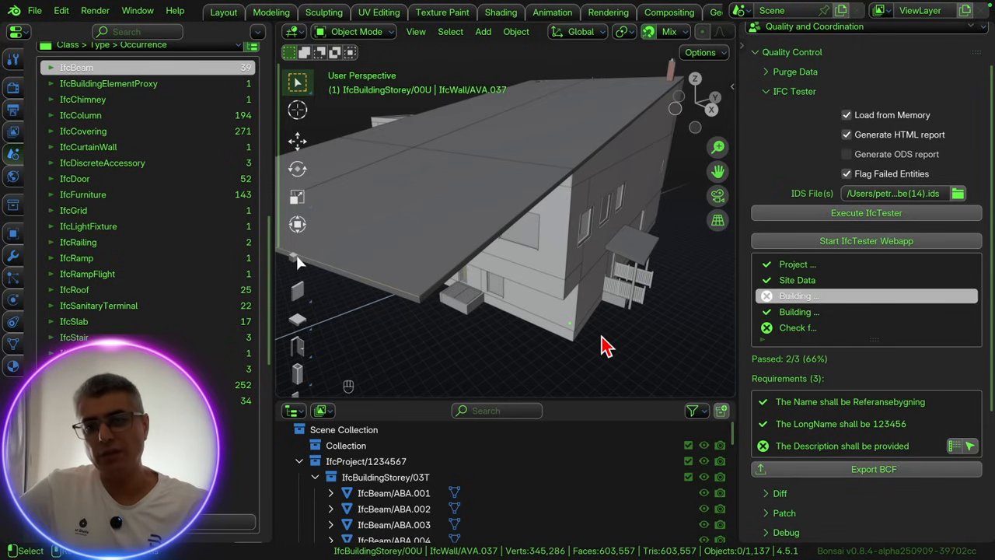
scroll(604, 342, down, 3)
scroll(863, 327, down, 10)
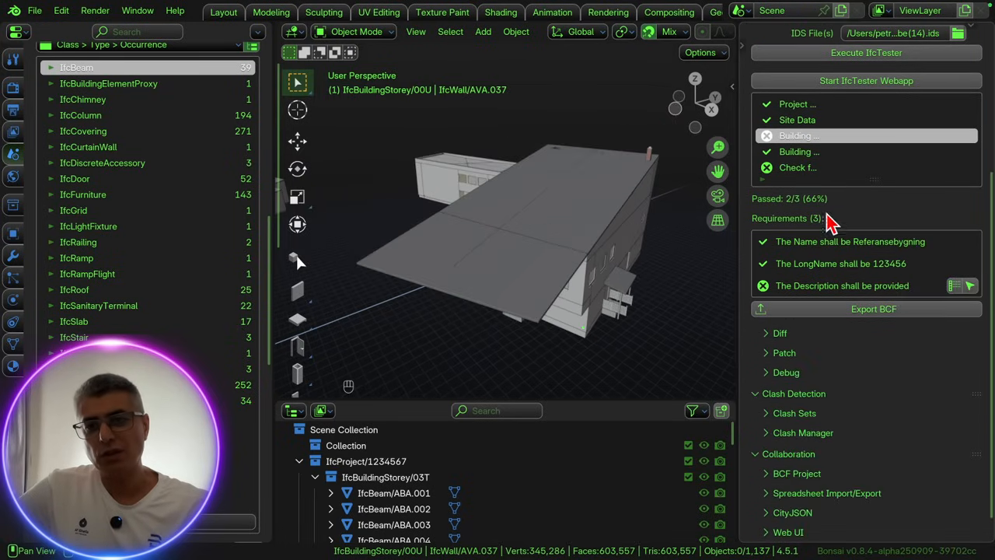
drag(891, 179, 891, 291)
click(813, 171)
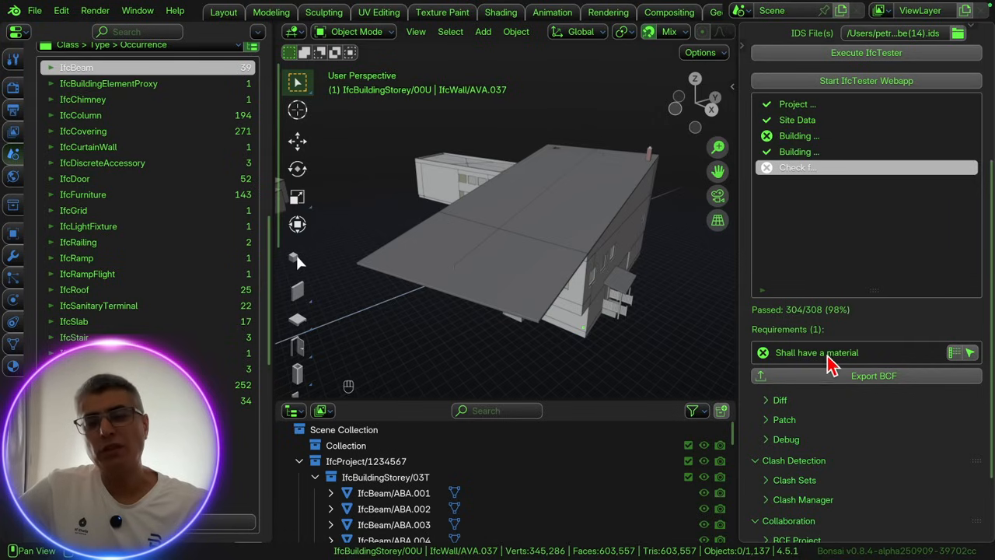
Step: List the failed entities of the "Shall have a material" requirement, select them all in the model and frame them
middle_drag(629, 326, 706, 325)
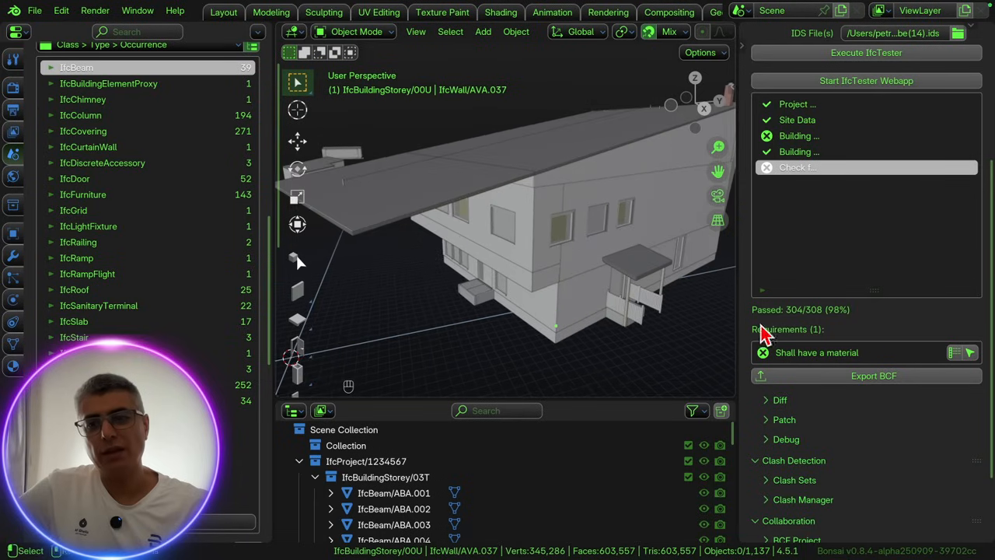
click(956, 352)
middle_drag(611, 318, 538, 276)
middle_drag(433, 272, 509, 261)
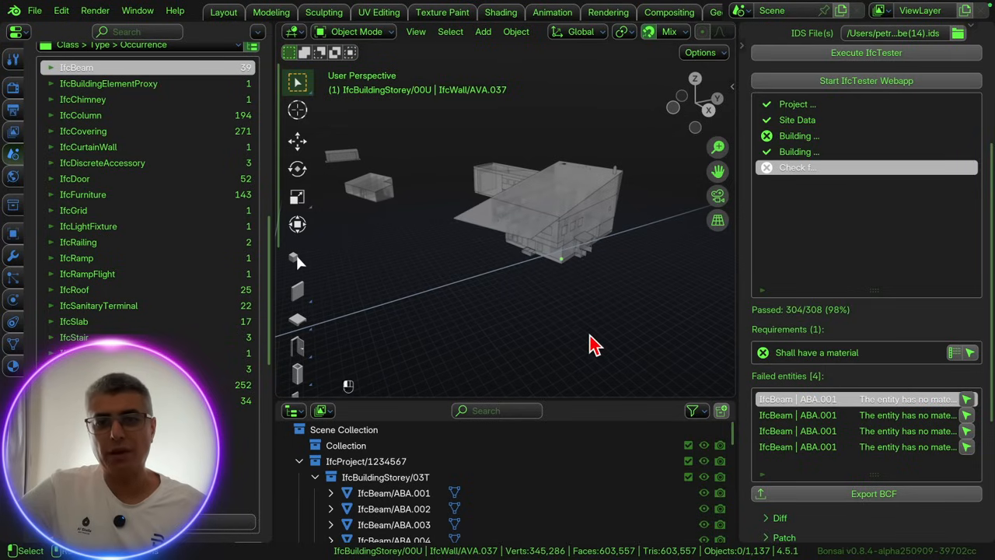
click(970, 355)
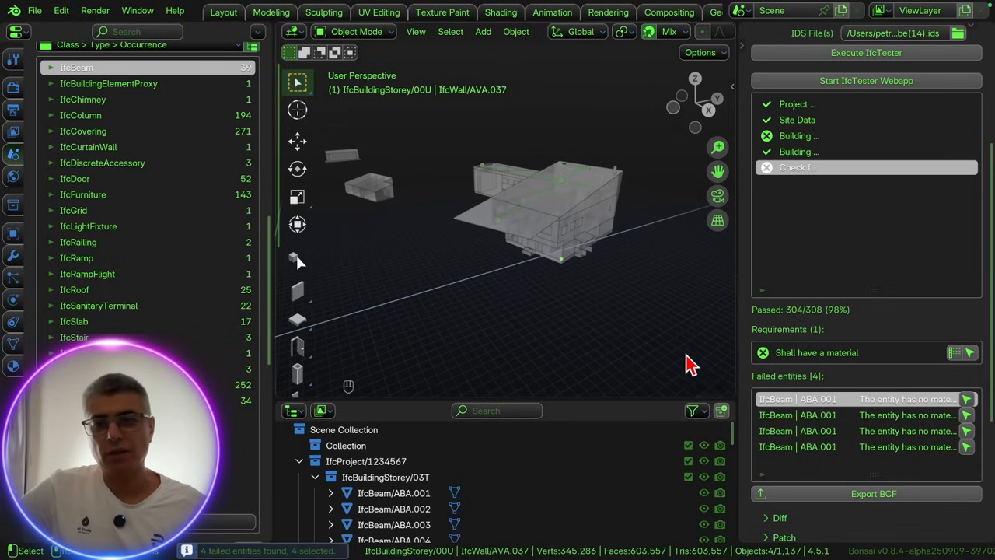
click(608, 318)
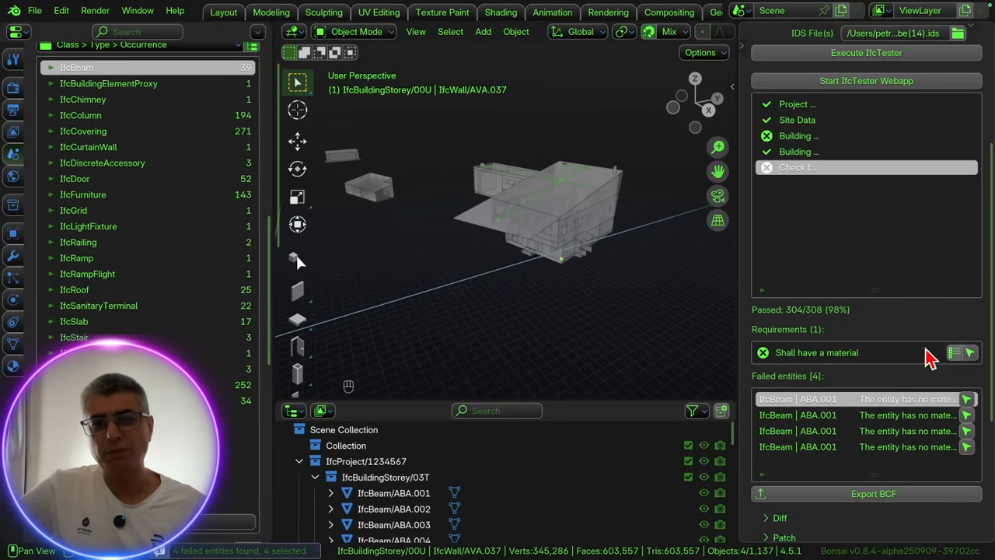
key(KP_Decimal)
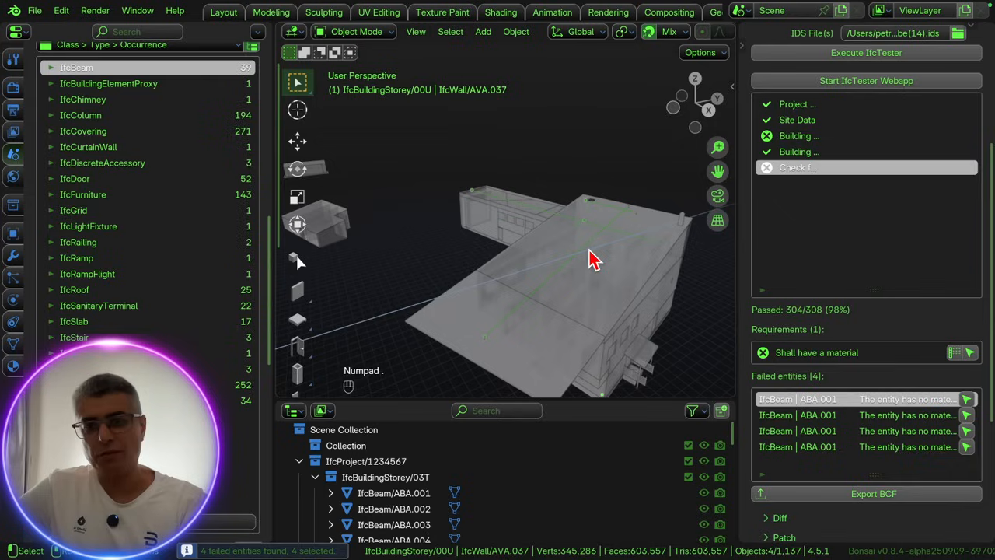
middle_drag(462, 272, 593, 334)
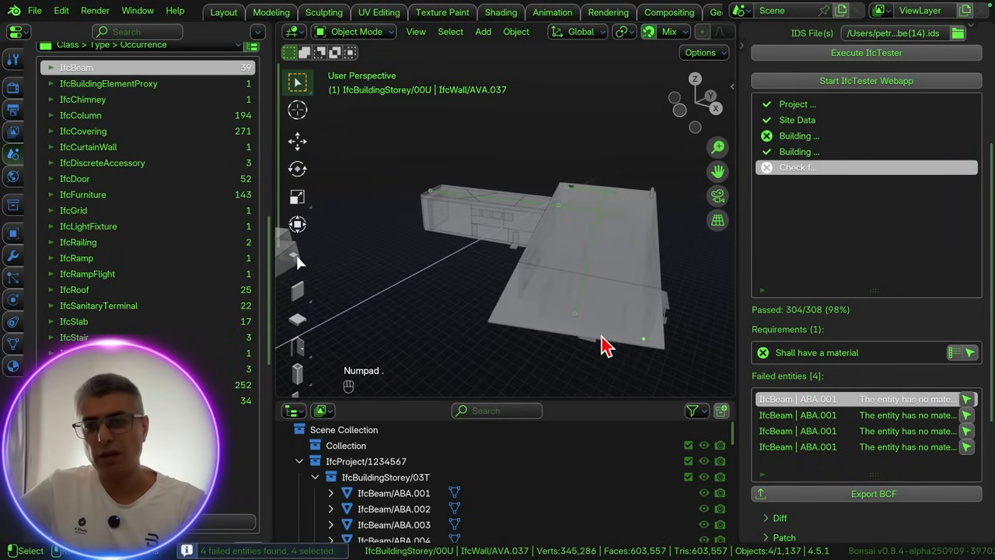
Step: Select the second failed IfcBeam from the failed entities list in the model and frame it for inspection
click(929, 417)
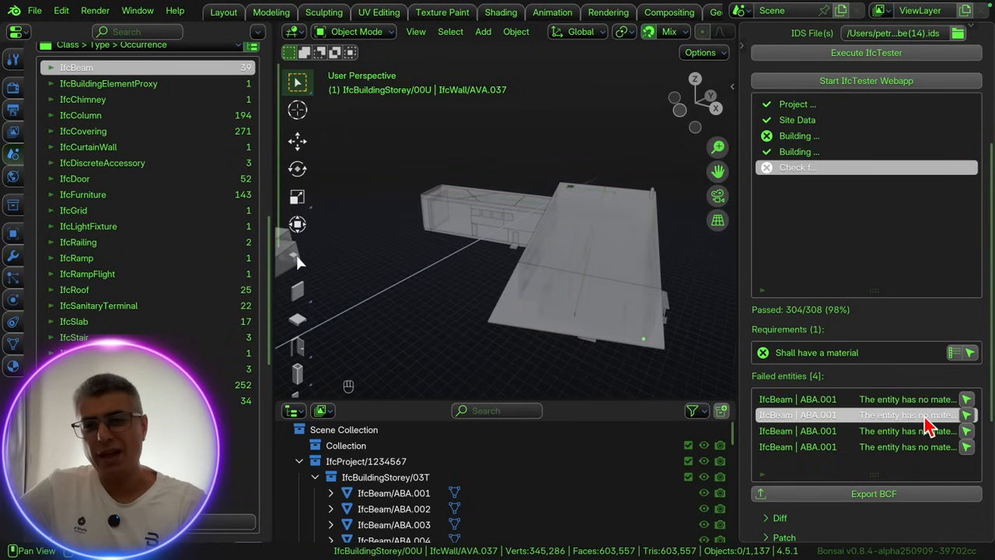
click(967, 415)
middle_drag(547, 270, 631, 242)
key(KP_Decimal)
middle_drag(479, 258, 455, 279)
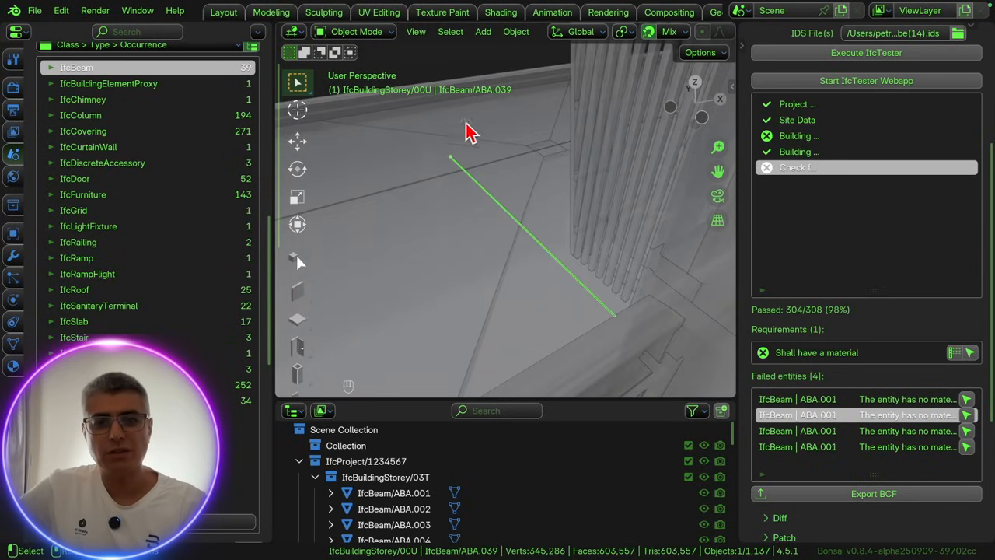
click(509, 187)
click(502, 210)
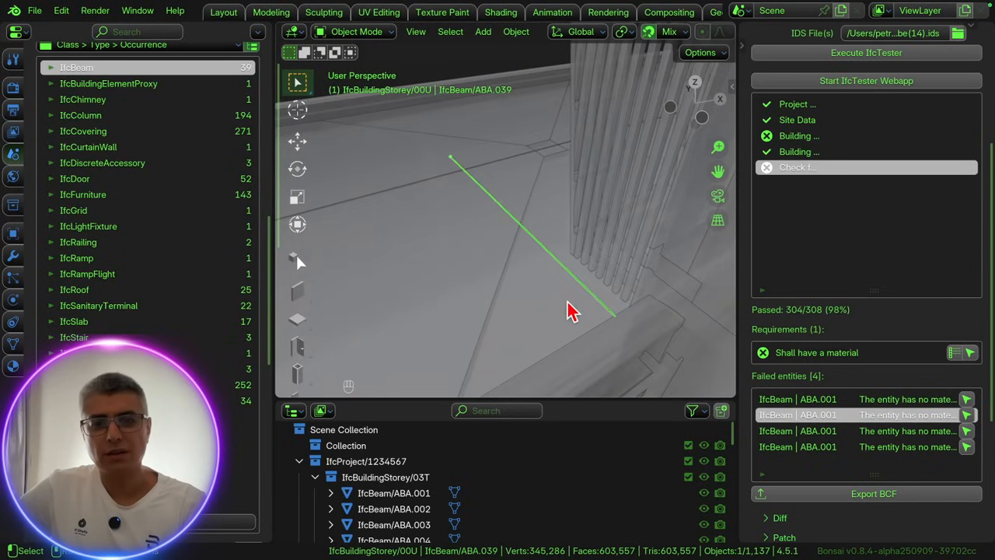
middle_drag(571, 309, 573, 282)
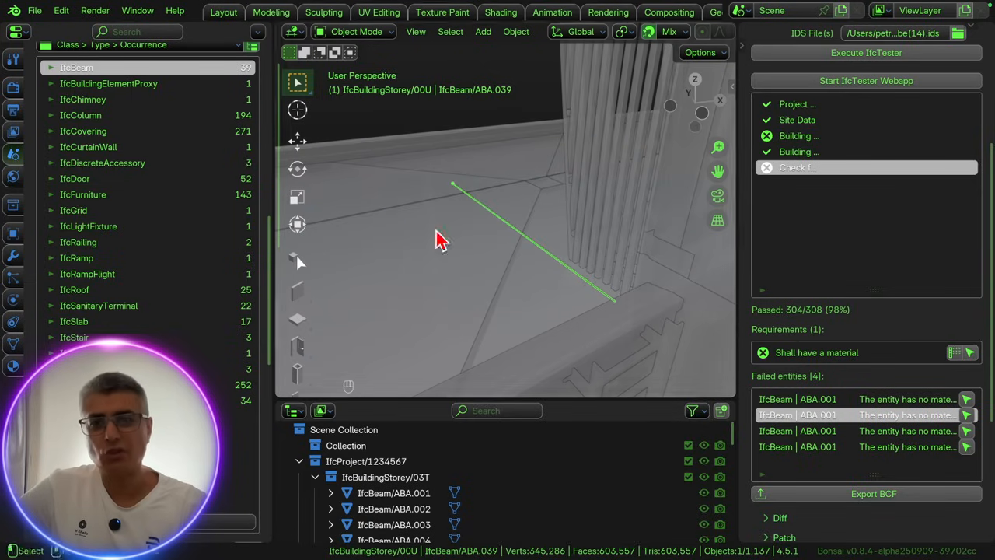
Step: Show the Object Information of the selected failed beam and inspect the beam up close
scroll(151, 216, up, 12)
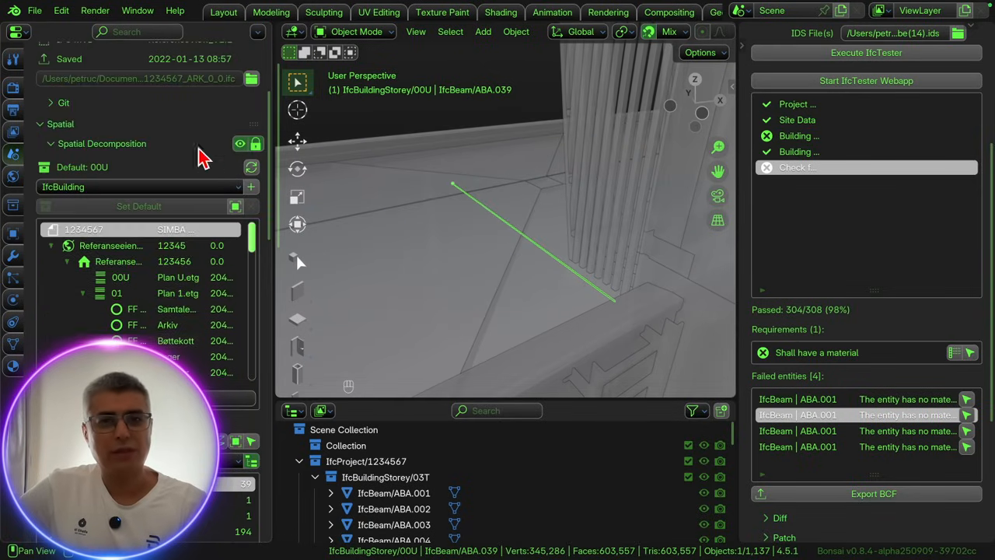
scroll(211, 161, up, 5)
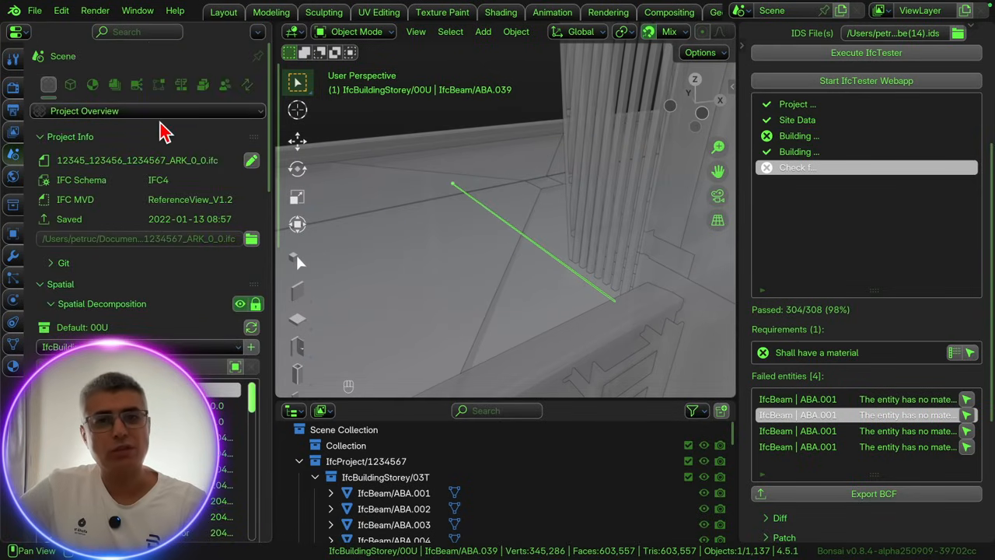
click(70, 84)
middle_drag(436, 225, 461, 312)
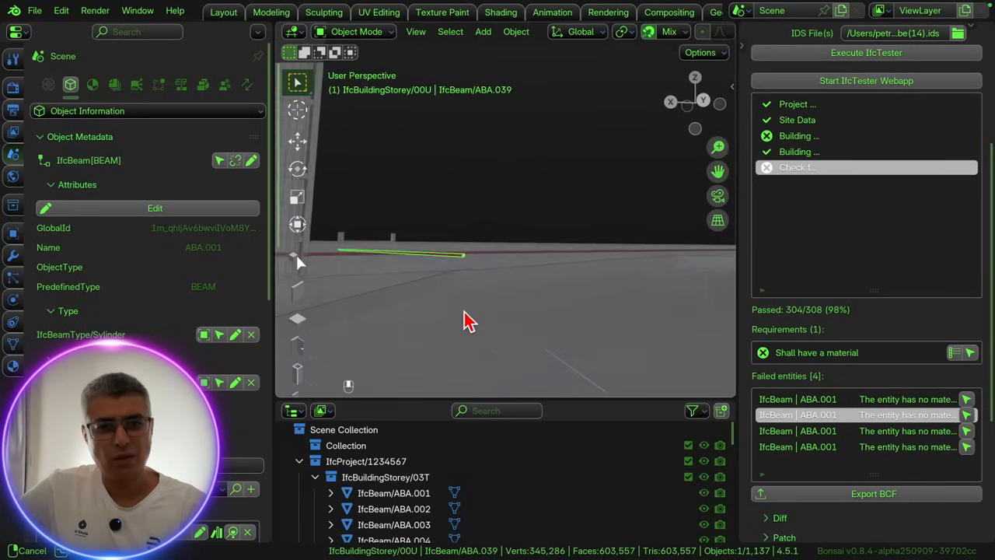
scroll(452, 249, up, 3)
mouse_move(459, 248)
middle_down()
mouse_move(444, 260)
mouse_move(471, 254)
mouse_move(456, 251)
middle_up()
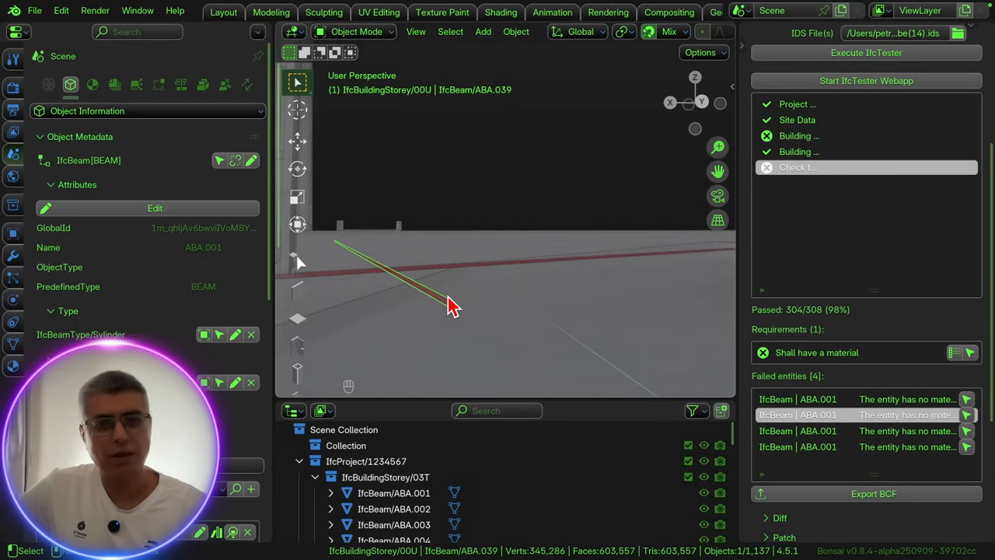
Step: Show Geometry and Materials for the failed beam, check its Object Materials and collapse the Materials section
scroll(862, 182, up, 6)
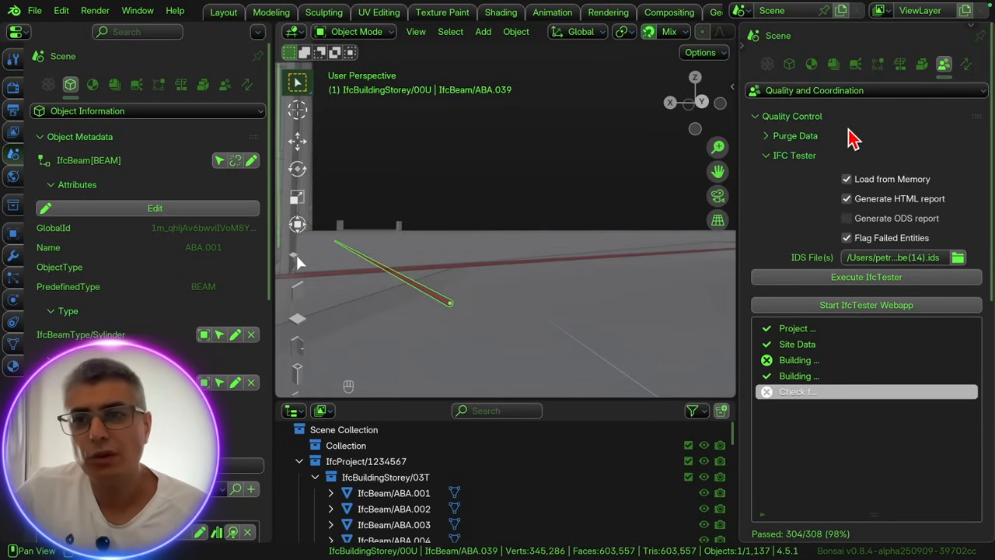
click(813, 70)
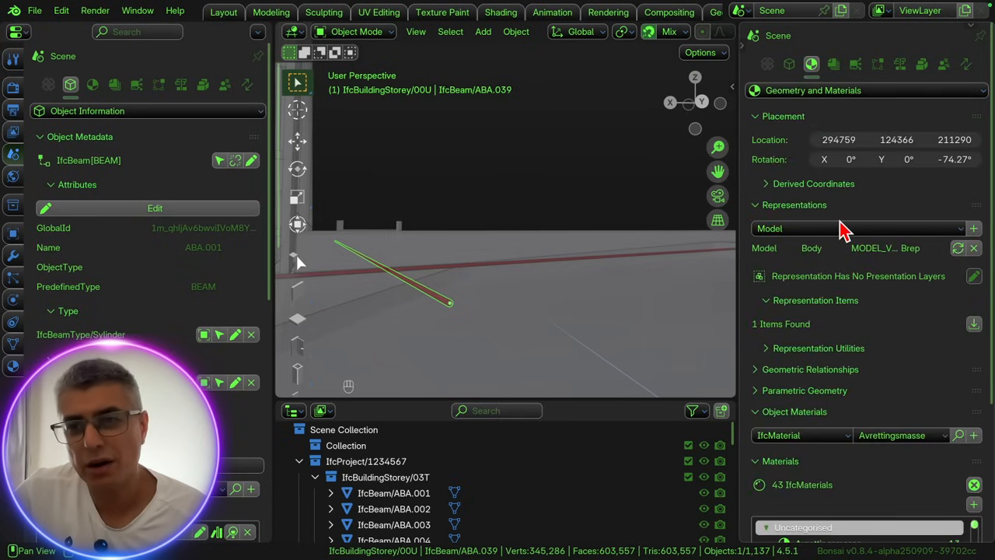
scroll(848, 358, down, 3)
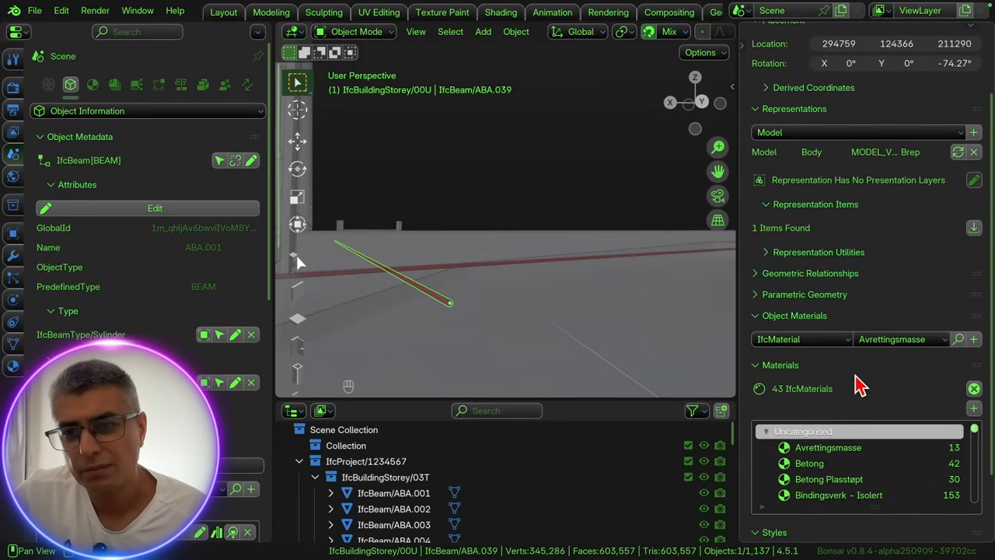
click(785, 368)
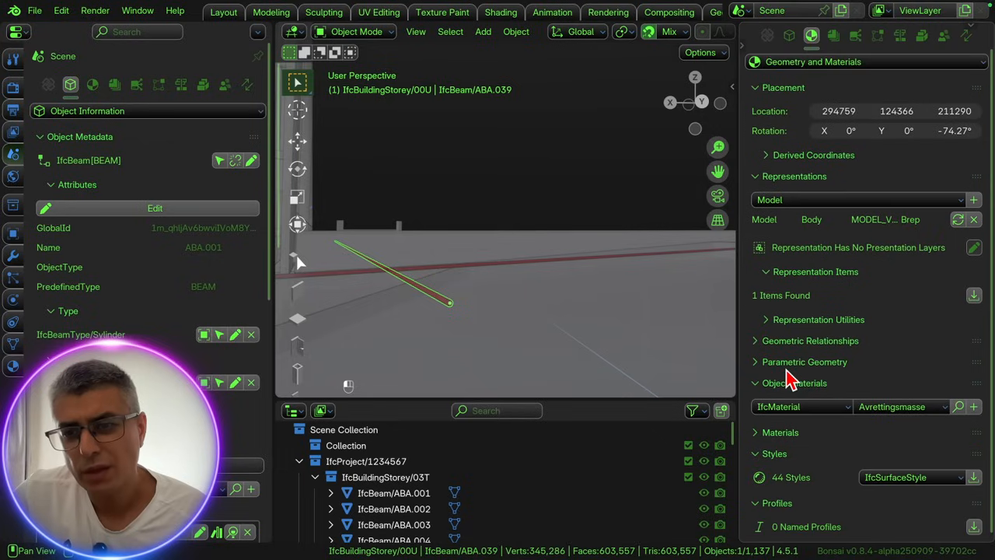
Step: Expand the Materials section and look through the project's IfcMaterials for a material suited to the beam
click(787, 436)
scroll(809, 428, down, 4)
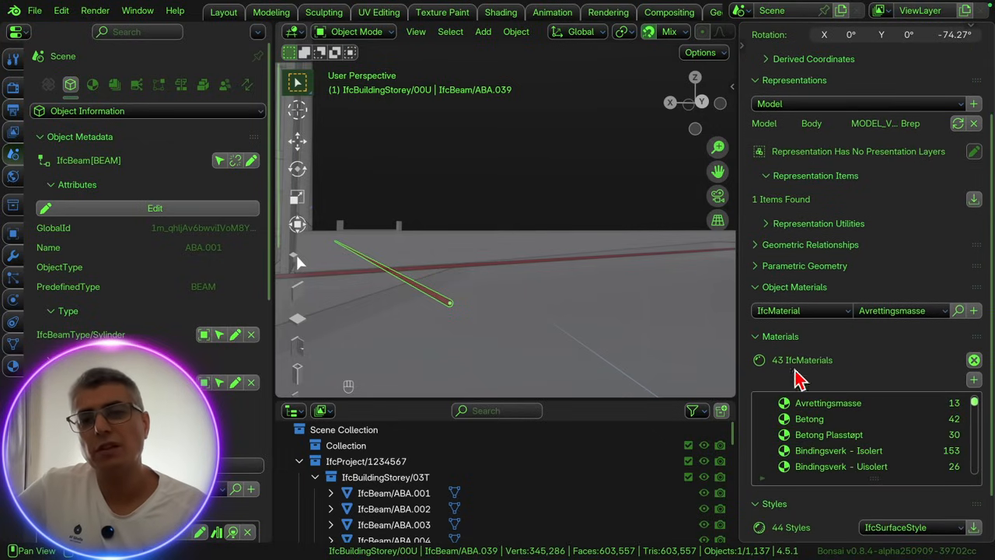
scroll(840, 383, down, 2)
scroll(838, 392, down, 2)
scroll(835, 408, up, 3)
scroll(839, 411, down, 12)
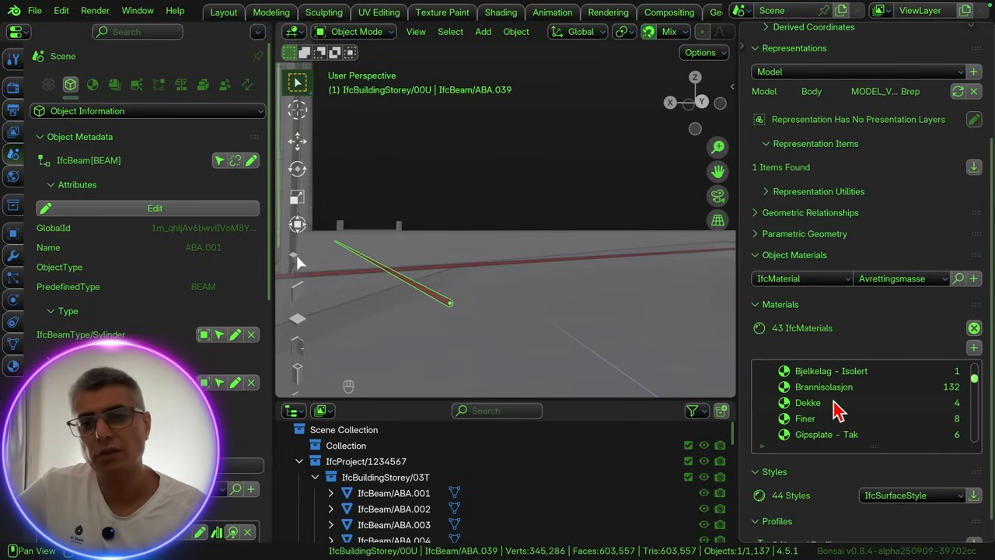
scroll(839, 404, down, 15)
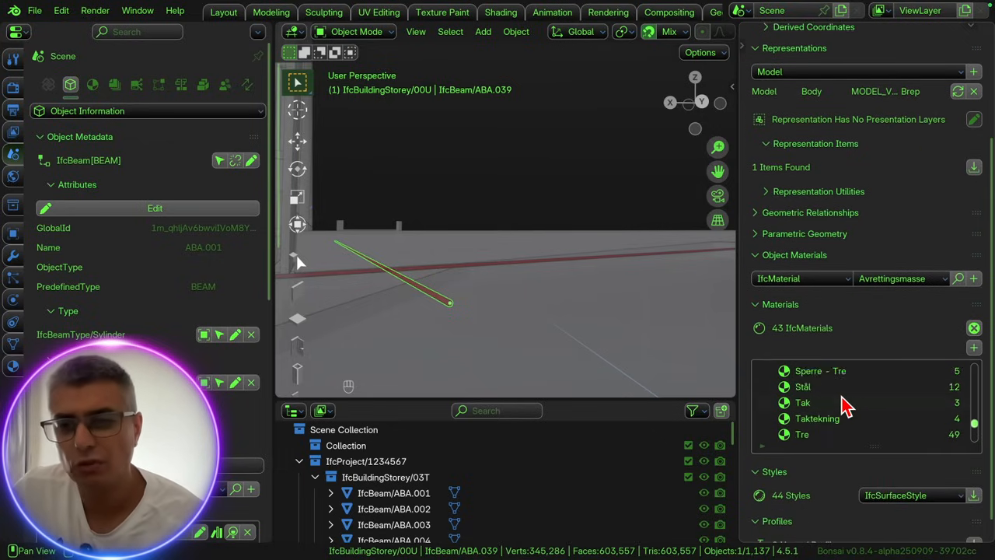
scroll(830, 408, up, 2)
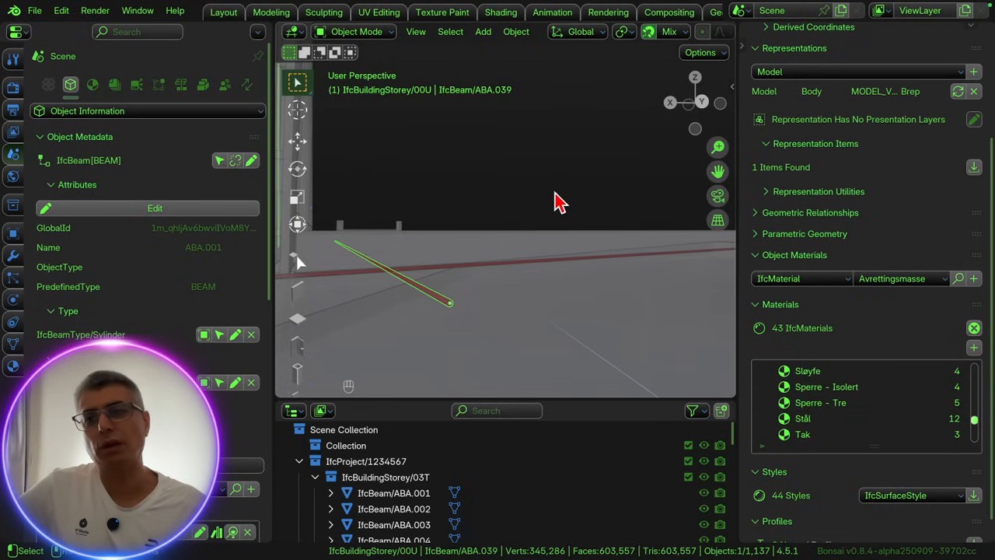
Step: Assign the IfcMaterial Stål to the selected failed beam in its Object Materials
click(930, 283)
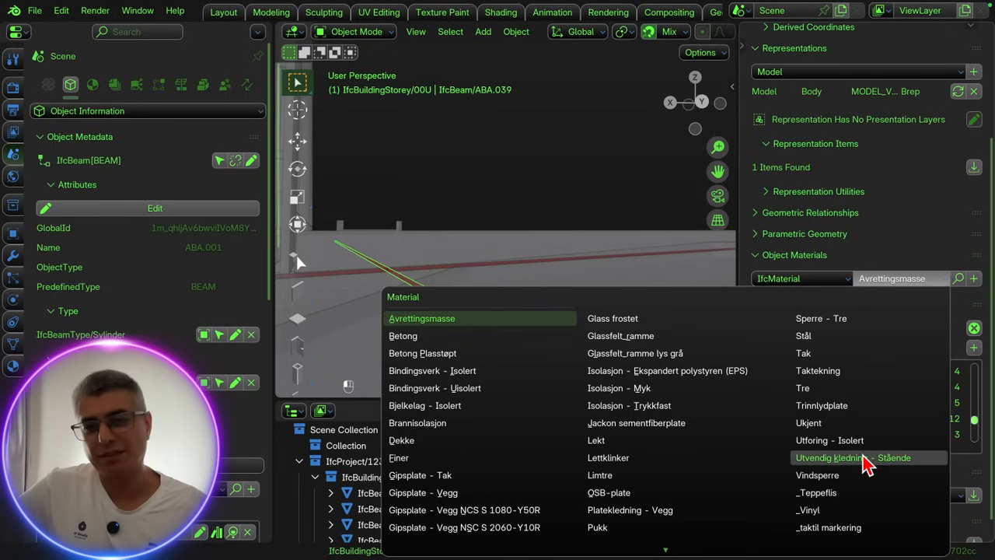
click(835, 339)
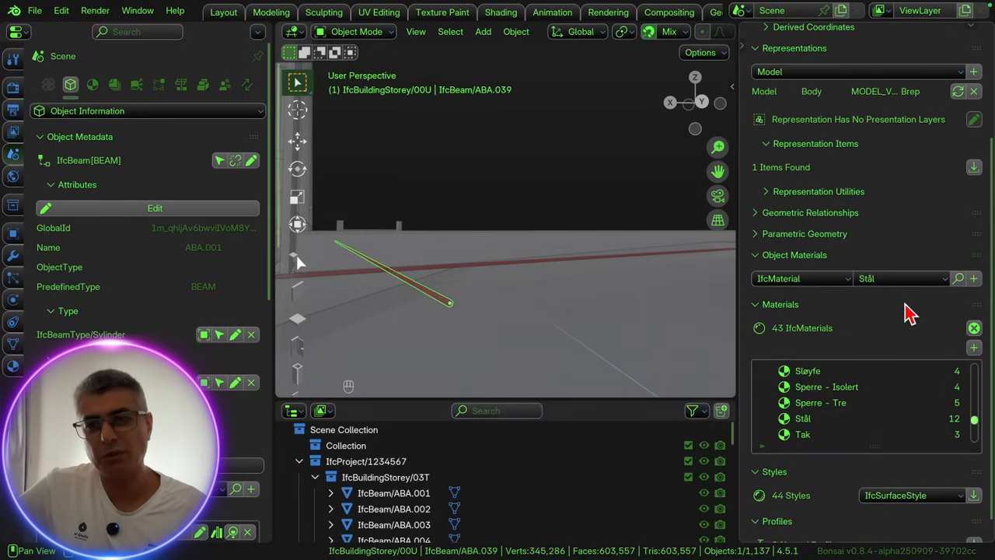
click(972, 280)
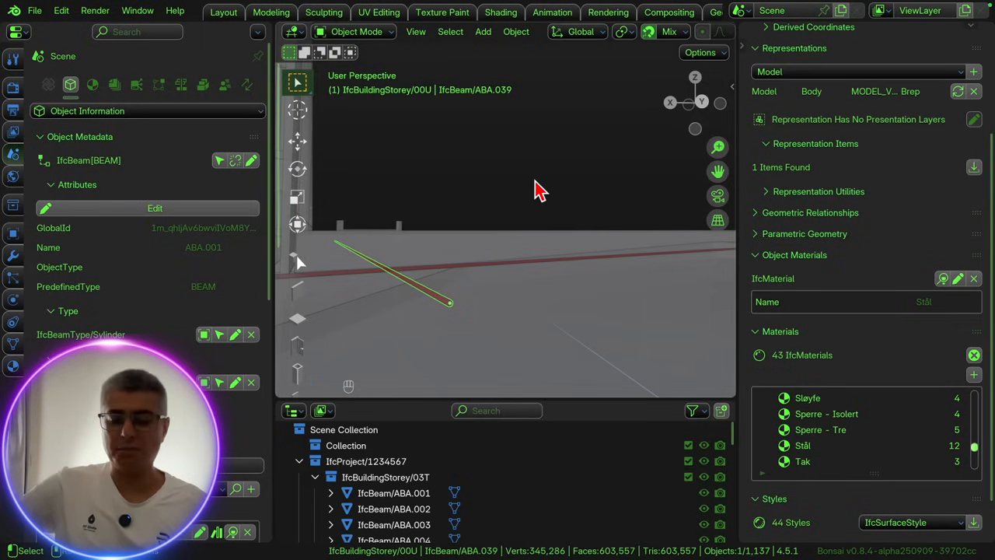
Step: Switch to the browser and bring up the YouTube.ids document in usBIM.IDSeditor
key(ctrl+Right)
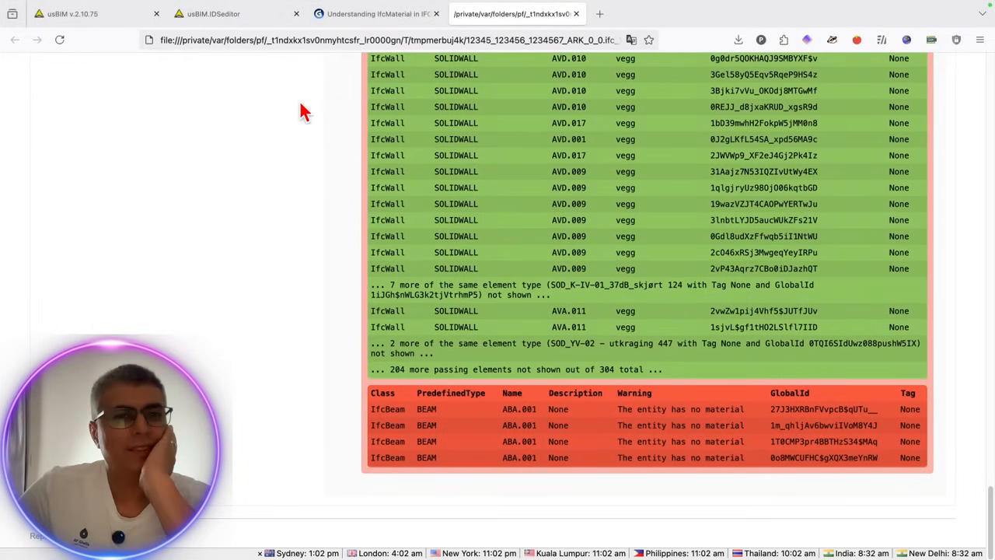
click(228, 17)
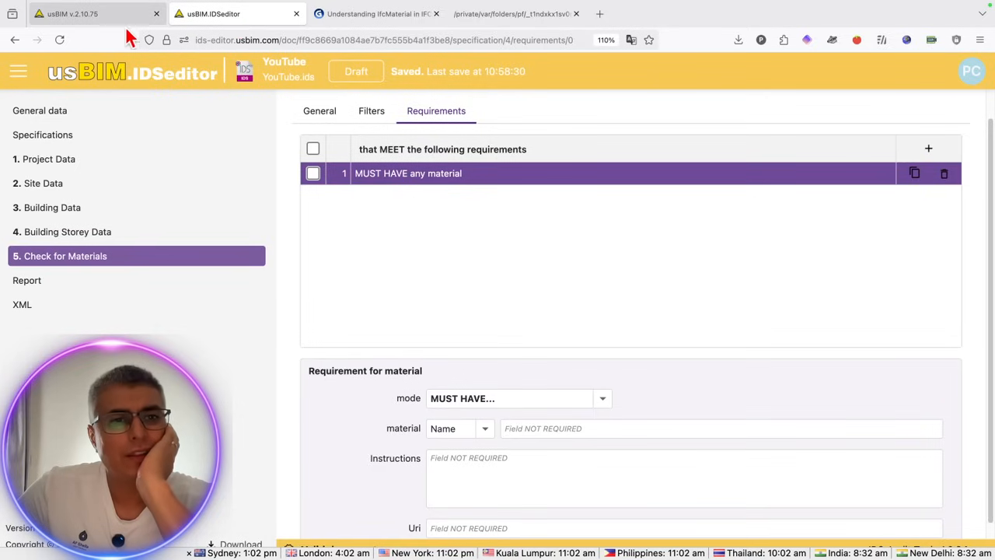
click(93, 14)
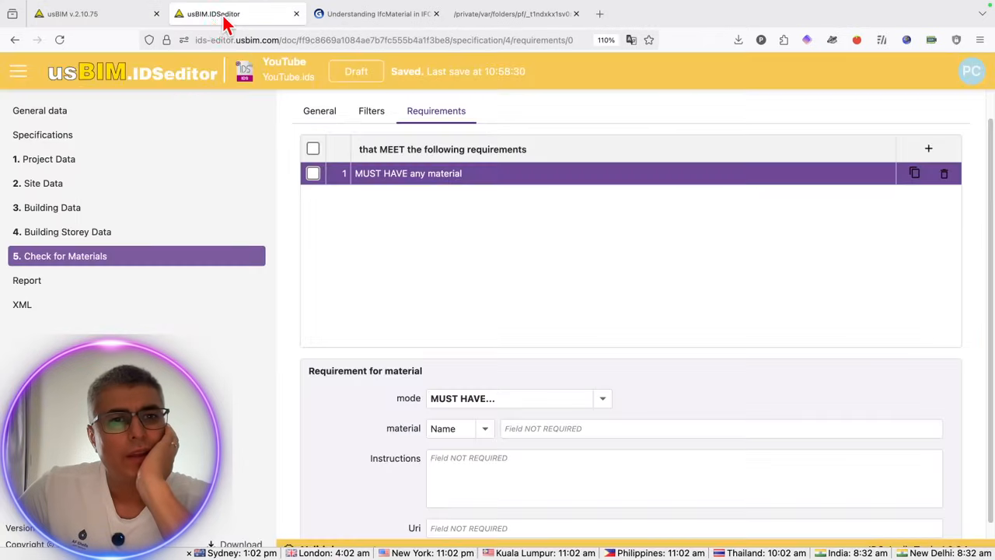
click(225, 21)
click(100, 24)
click(234, 23)
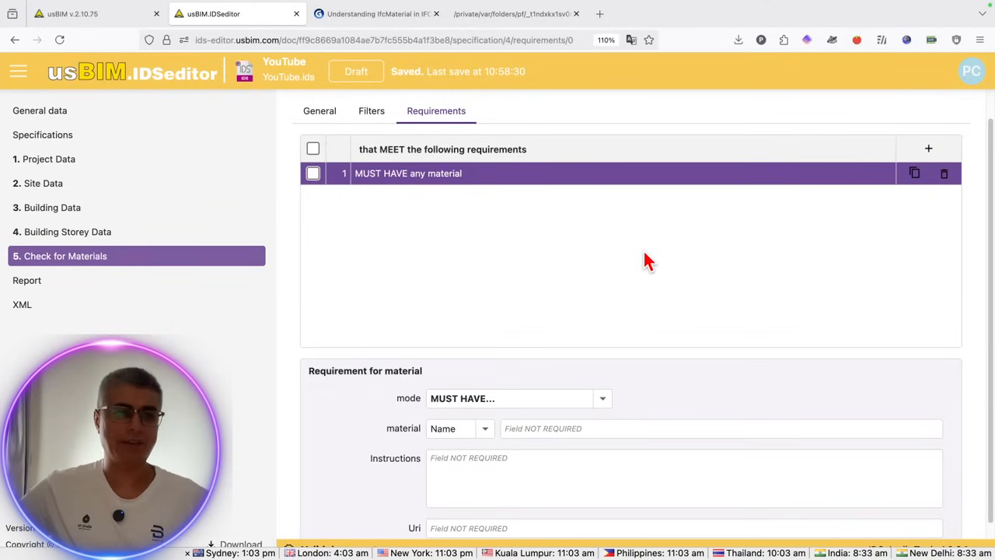
Step: Review the Check for Materials specification's filter, material requirement and the requirement types that can be added
click(384, 115)
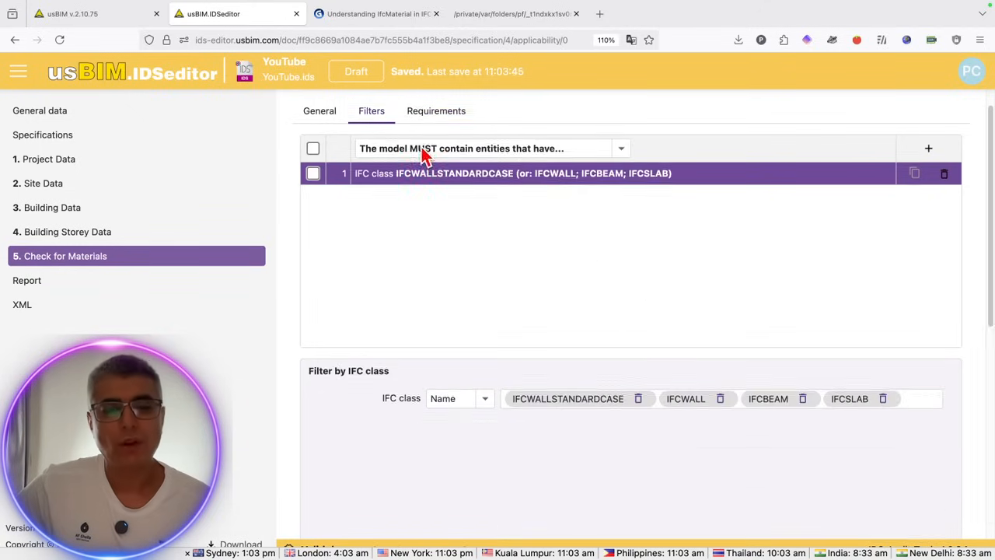
click(436, 142)
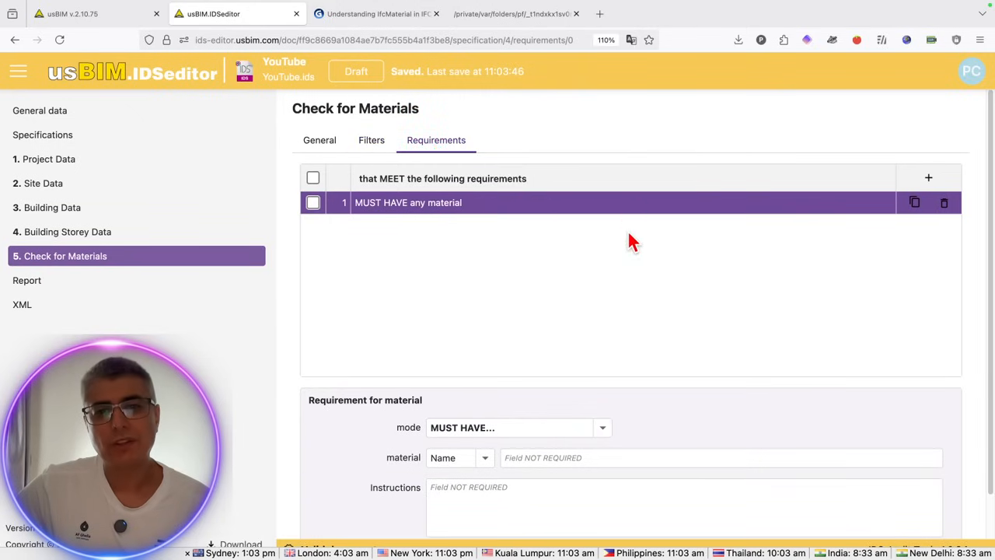
click(929, 179)
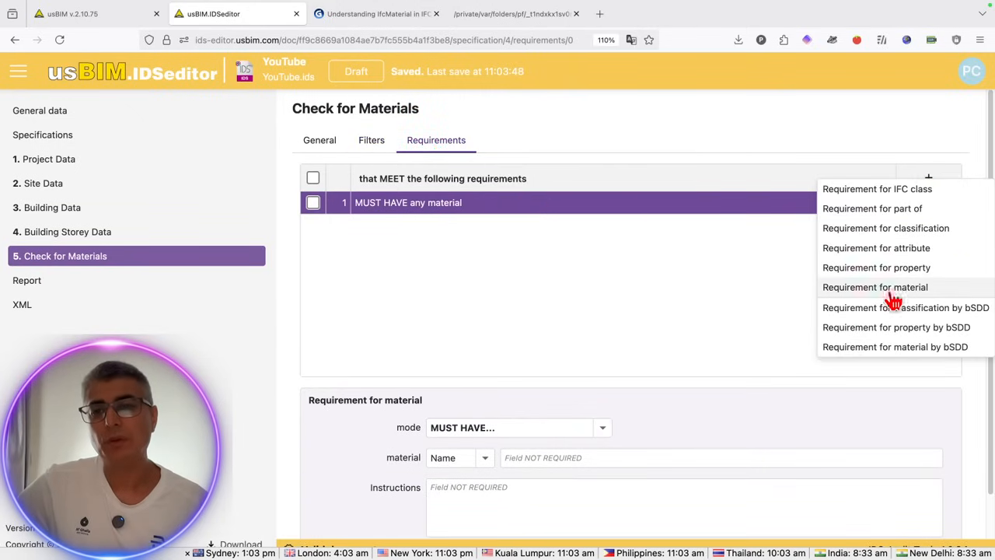
click(476, 300)
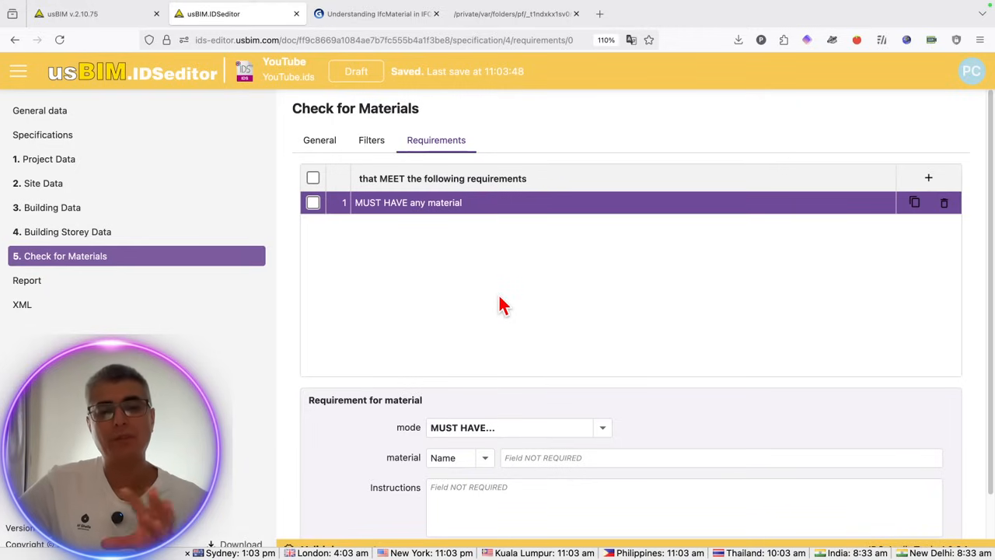
click(376, 144)
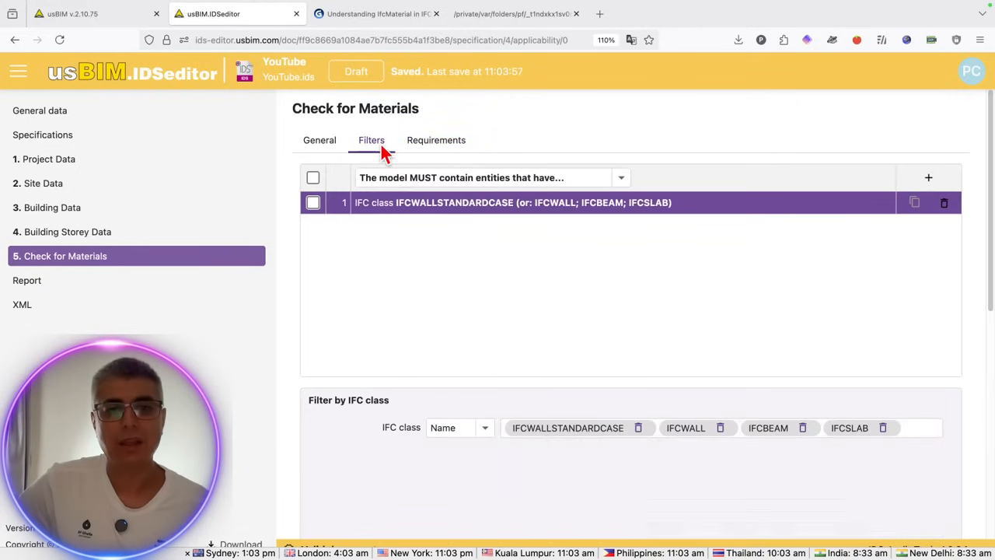
Step: Switch back to Blender and show the project overview's spatial decomposition with the element classes in the model
key(ctrl+Left)
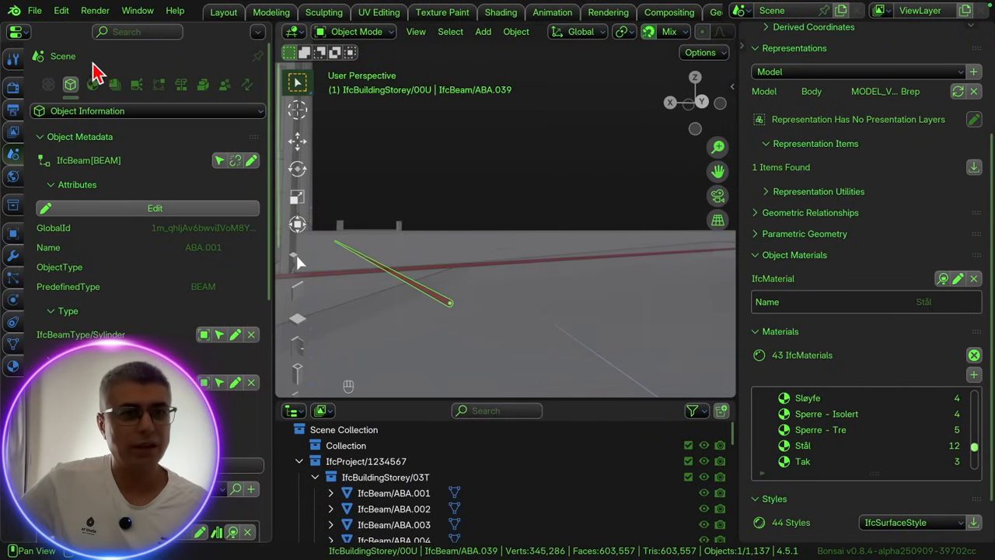
click(46, 87)
scroll(130, 292, down, 10)
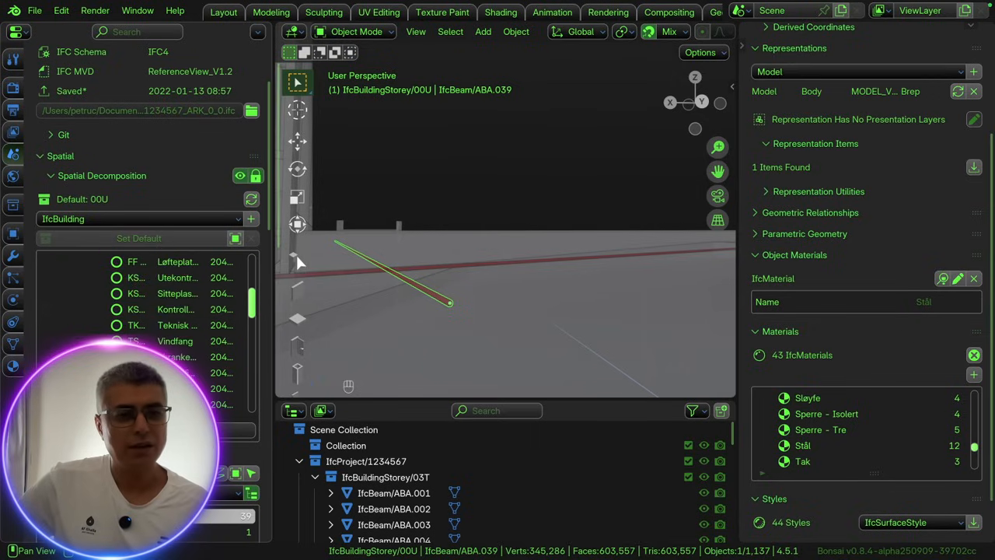
scroll(199, 483, down, 10)
scroll(173, 315, down, 4)
scroll(174, 316, up, 3)
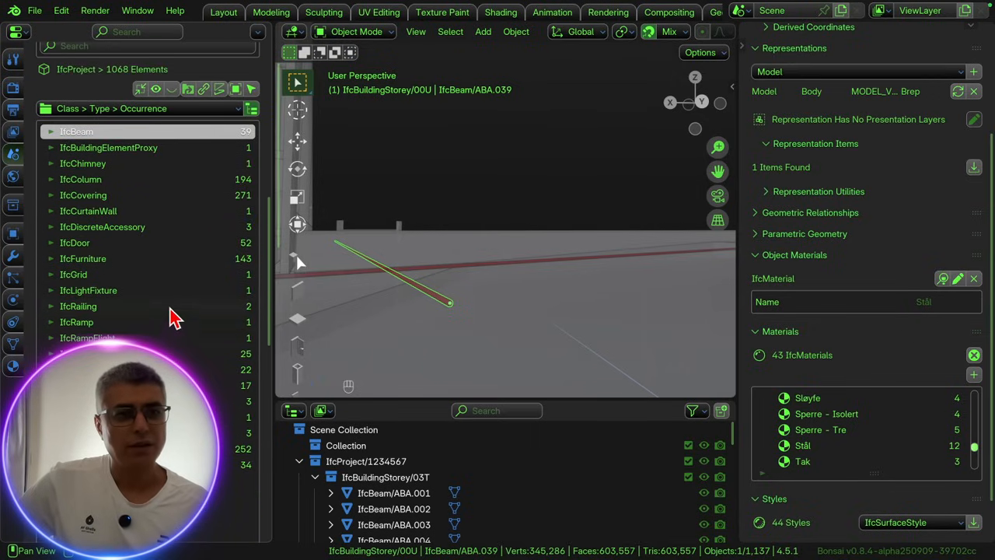
Step: Clear the selection, select the IfcBuildingElementProxy from the class list and frame it in the model
click(542, 180)
click(194, 150)
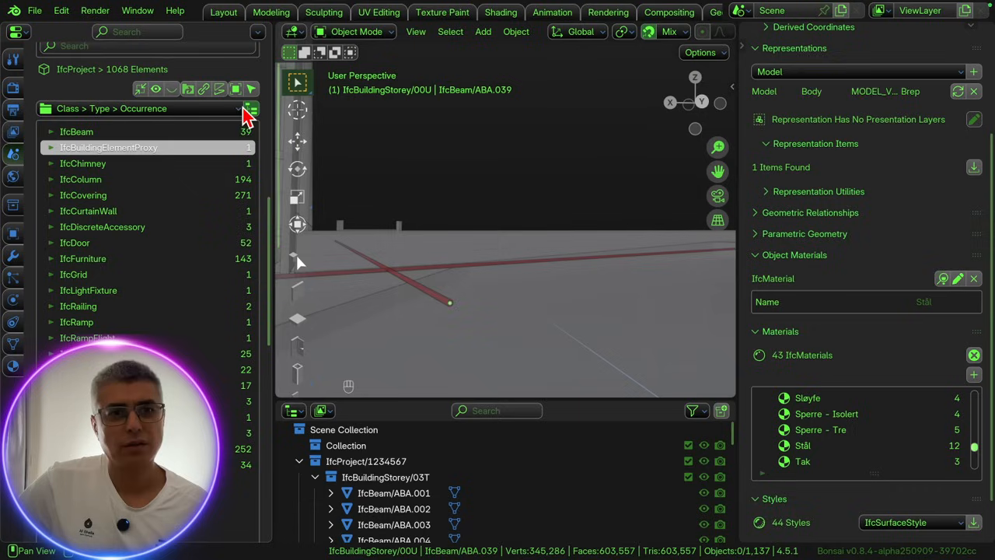
click(251, 90)
key(KP_Decimal)
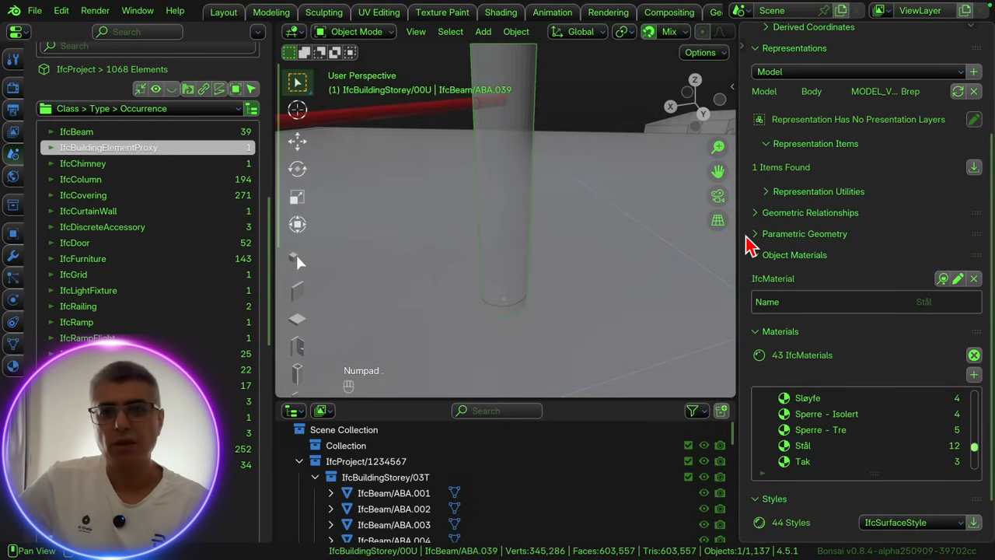
Step: Make the building element proxy the active object, check its Object Materials and deselect it
scroll(811, 113, up, 5)
scroll(848, 248, down, 4)
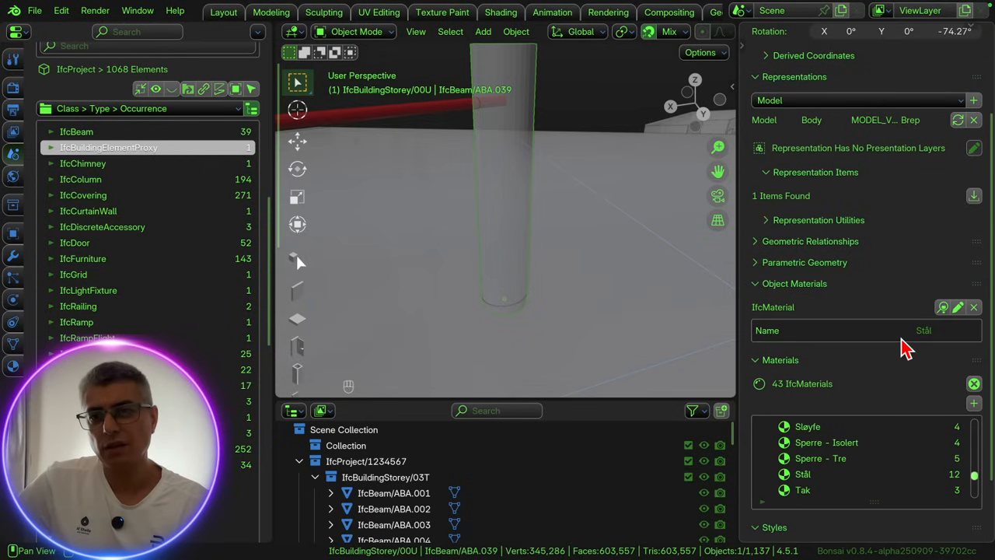
scroll(908, 347, up, 1)
click(580, 113)
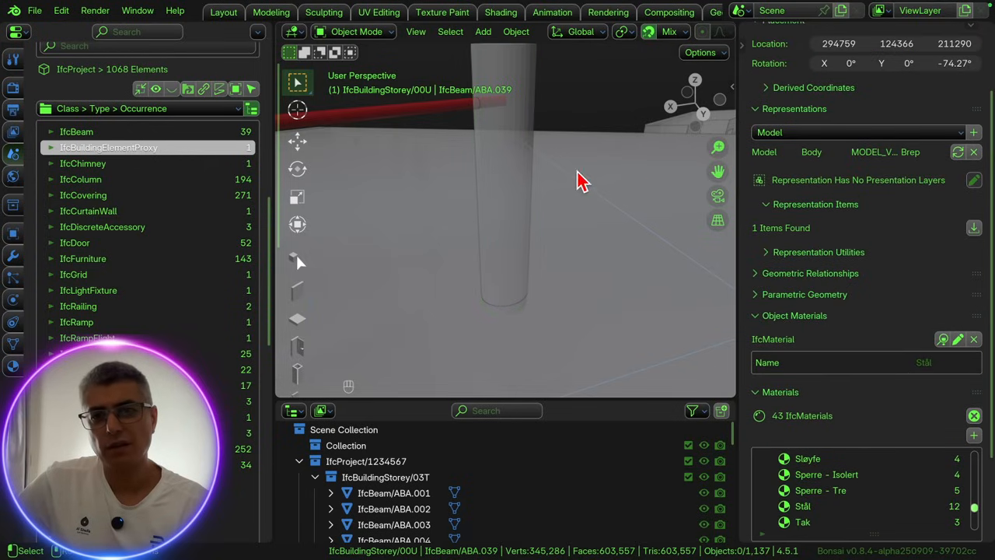
click(523, 137)
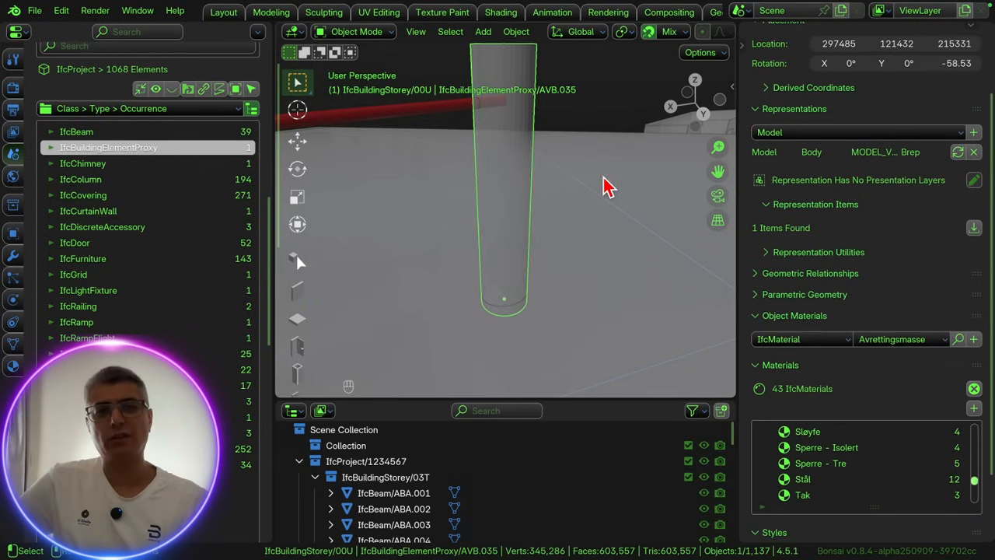
click(607, 111)
Step: Switch to usBIM.IDSeditor and add IFCBUILDINGELEMENTPROXY to the IFC class filter of Check for Materials
key(ctrl+Right)
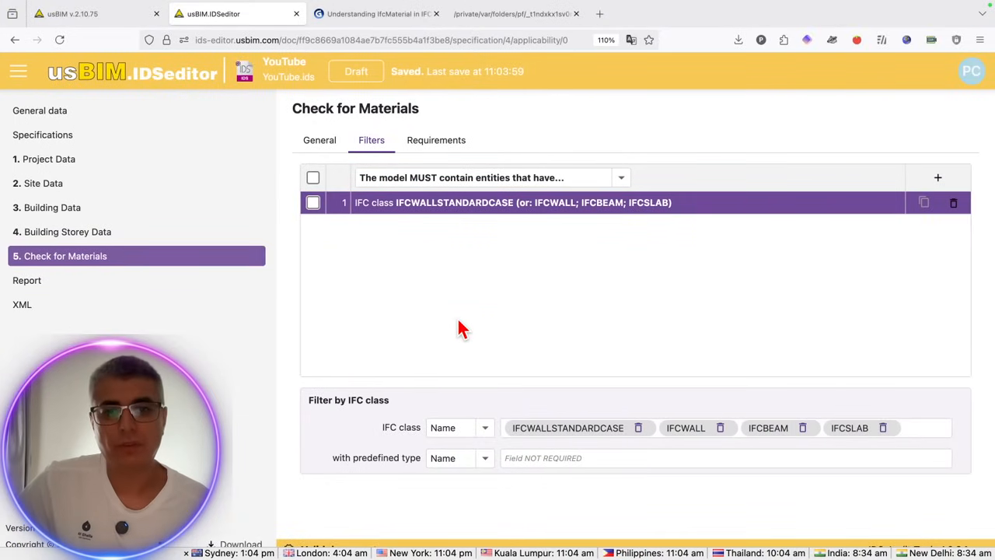
click(921, 426)
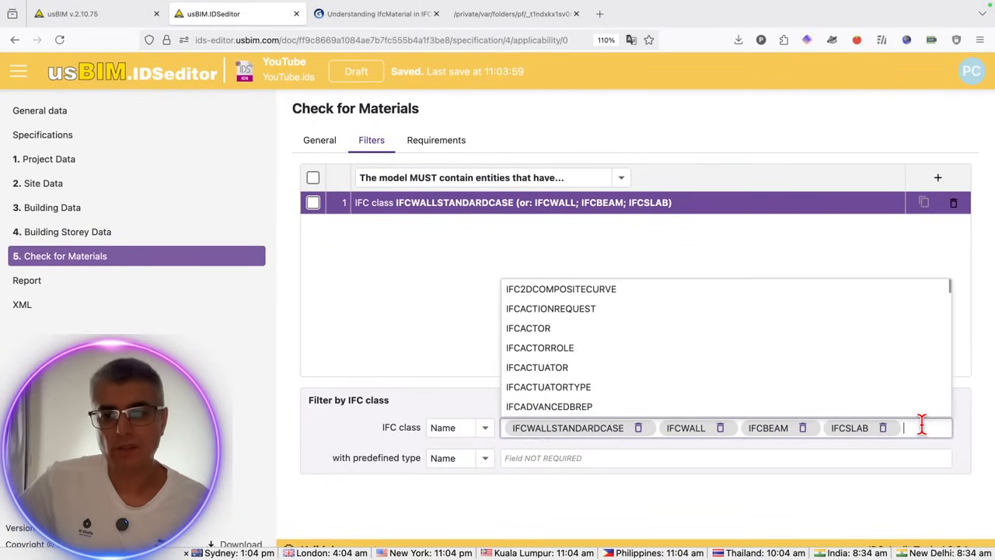
text(proxy)
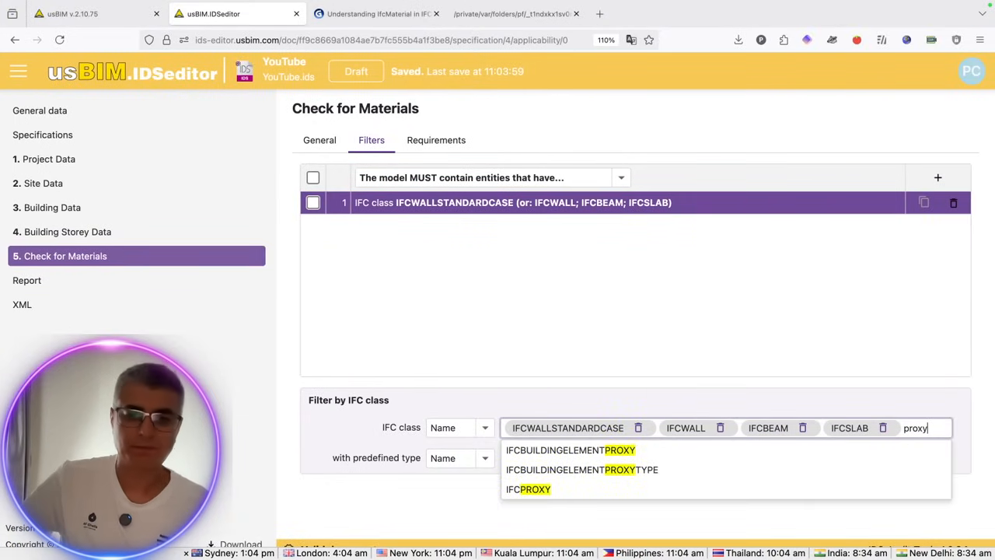
click(726, 451)
Step: Check the model's class list in Blender, then add IFCCHIMNEY to the IFC class filter in usBIM.IDSeditor
key(ctrl+Left)
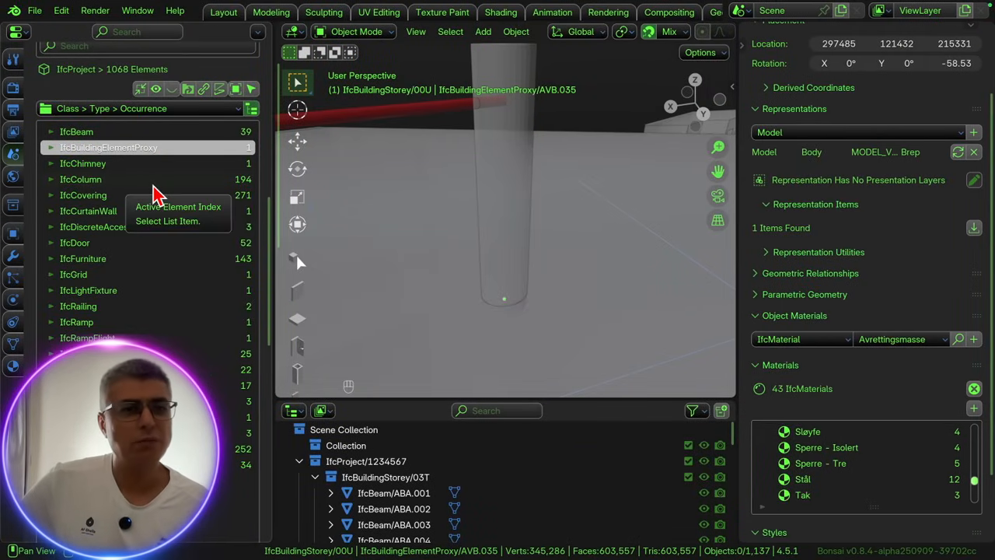
key(ctrl+Right)
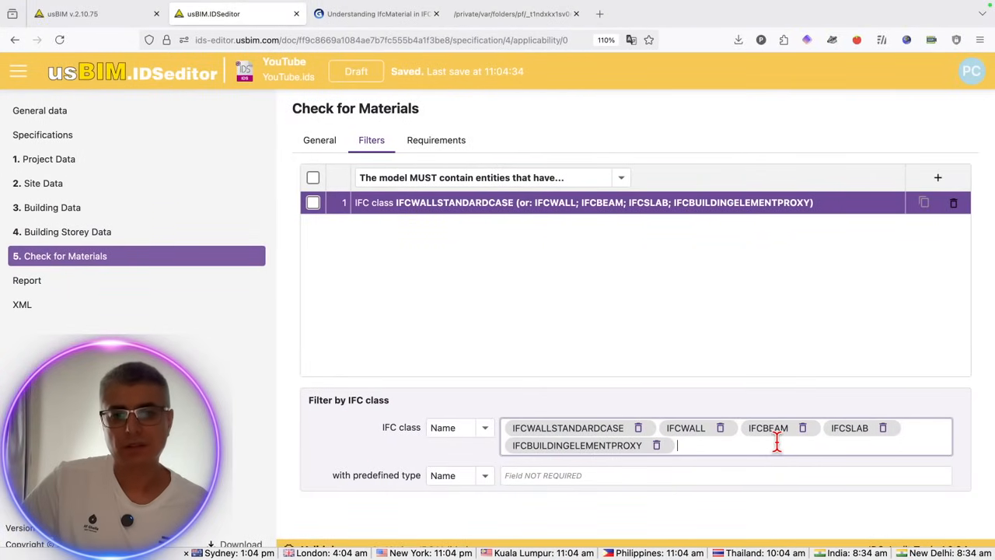
click(749, 445)
text(chim)
key(Down)
key(Return)
Step: Add the classes IFCCOLUMN and IFCCOVERING to the IFC class filter
text(colu)
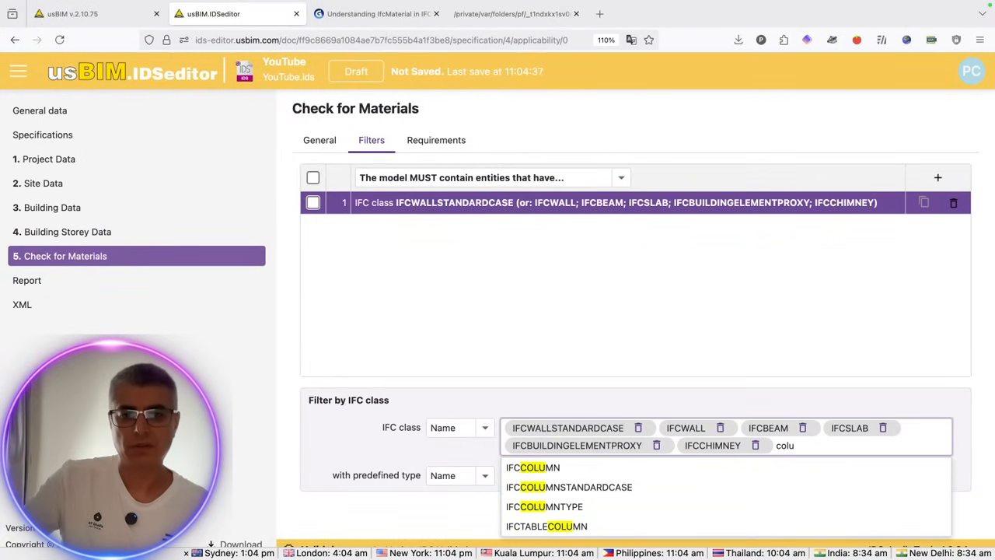
key(Down)
key(Return)
text(covering)
key(Down)
key(Return)
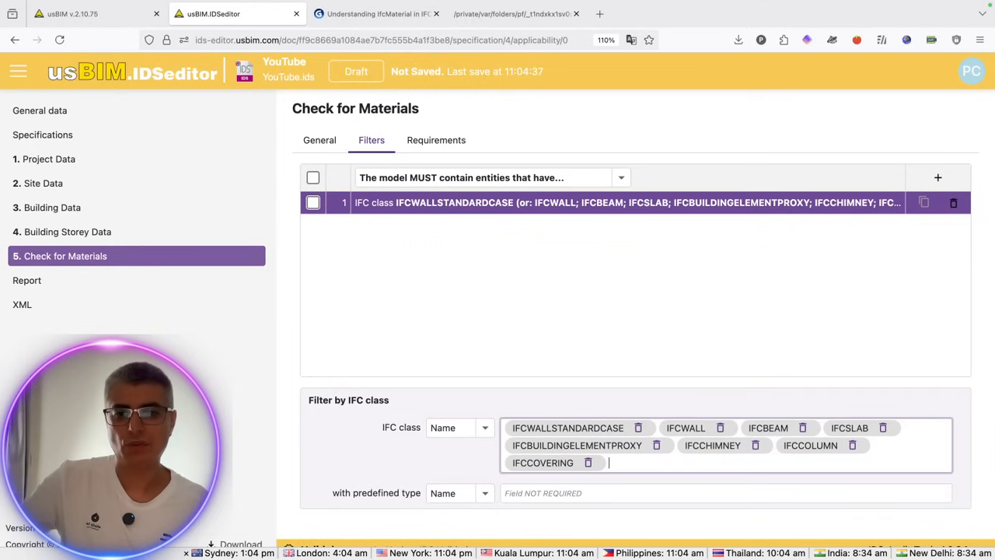
Step: Consult the class list in Blender again and add IFCCURTAINWALL to the IFC class filter in usBIM.IDSeditor
key(ctrl+Left)
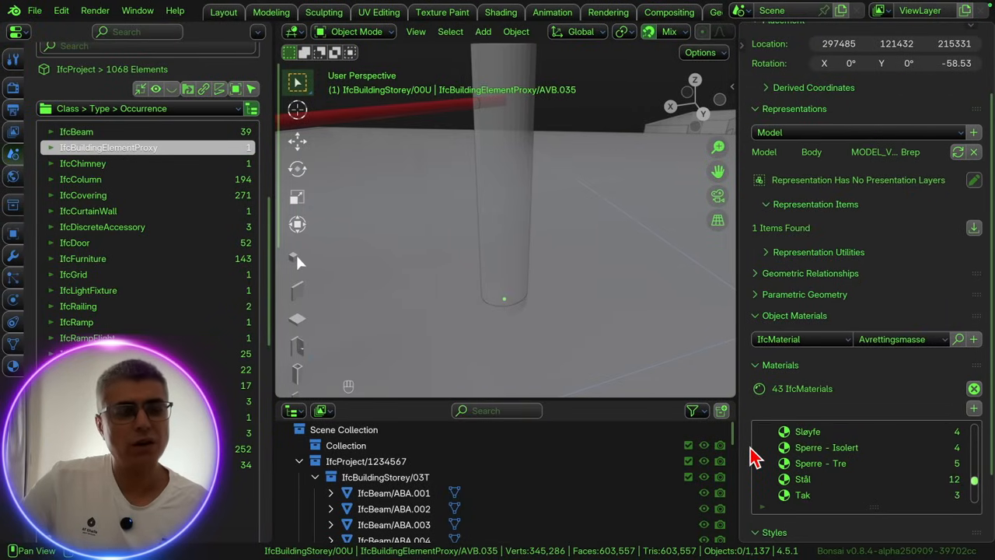
key(ctrl+Right)
text(curtain)
key(Down)
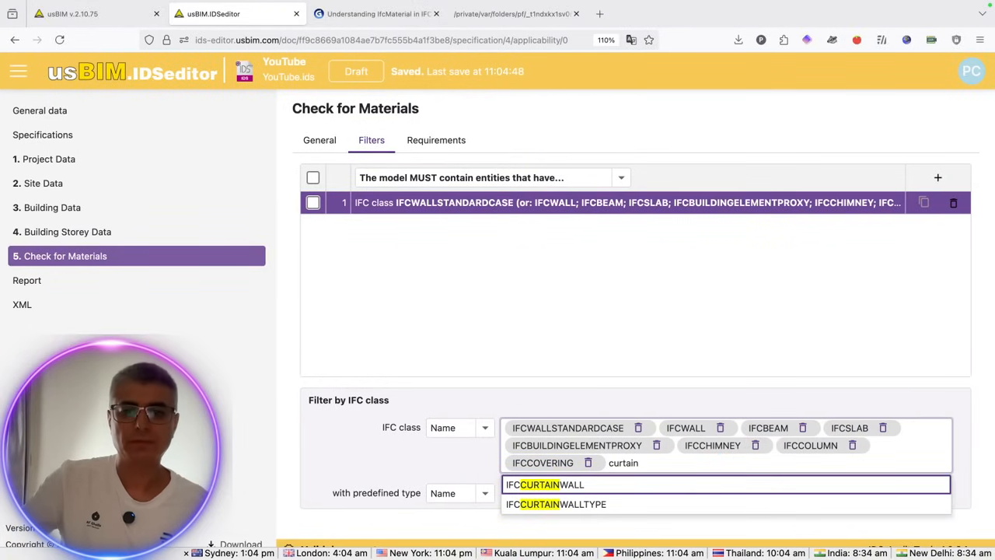
key(Return)
Step: Add IFCDISCRETEACCESSORY to the IFC class filter of Check for Materials
text(descre)
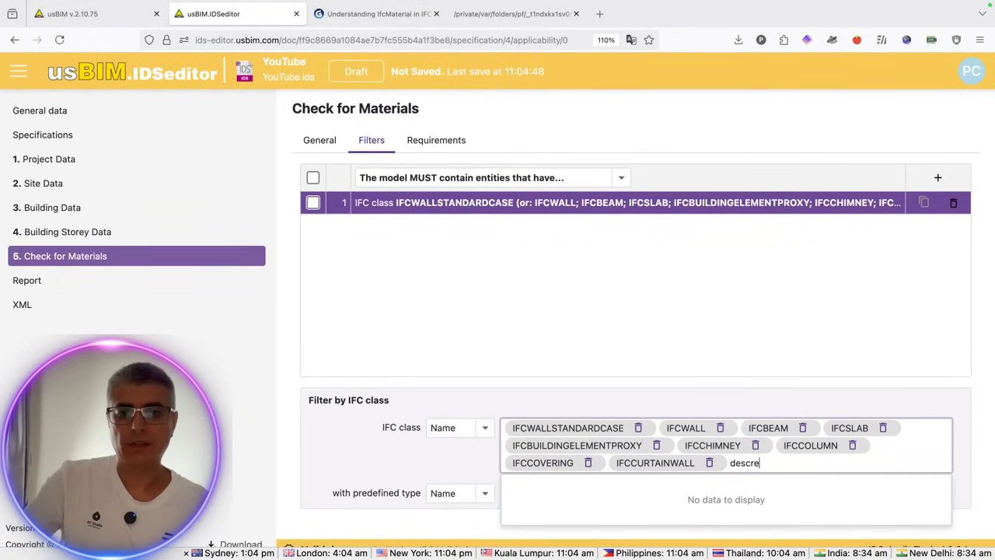
key(BackSpace)
key(BackSpace)
key(BackSpace)
key(BackSpace)
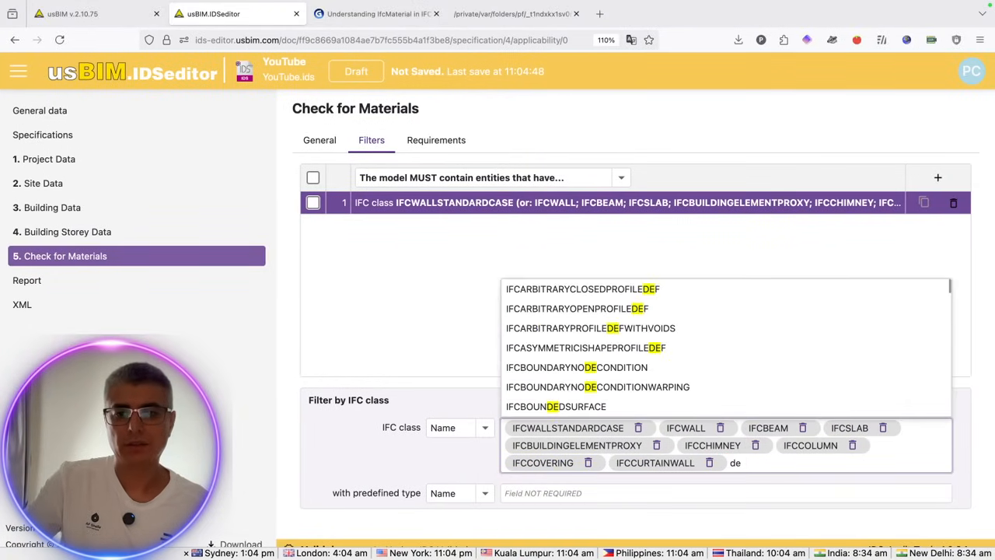
text(cr)
key(BackSpace)
key(BackSpace)
key(BackSpace)
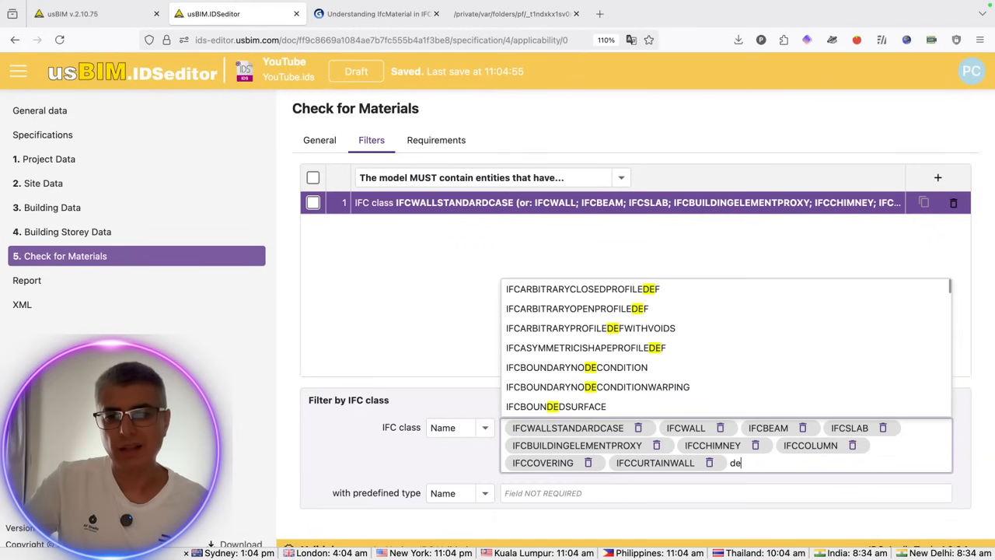
text(iscre)
key(Down)
key(Return)
Step: Check the model's class list in Blender, then add IFCDOOR to the IFC class filter in usBIM.IDSeditor
key(ctrl+Left)
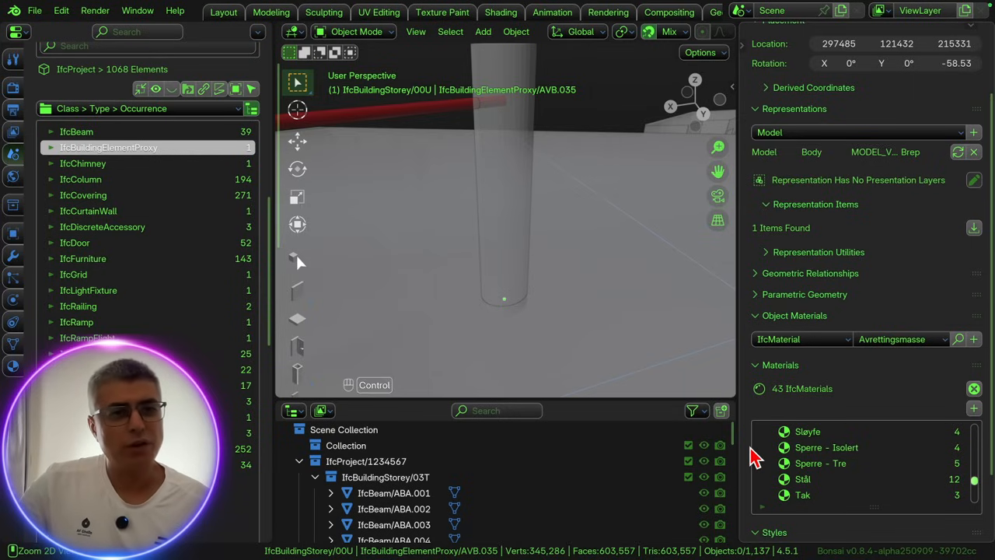
key(ctrl+Right)
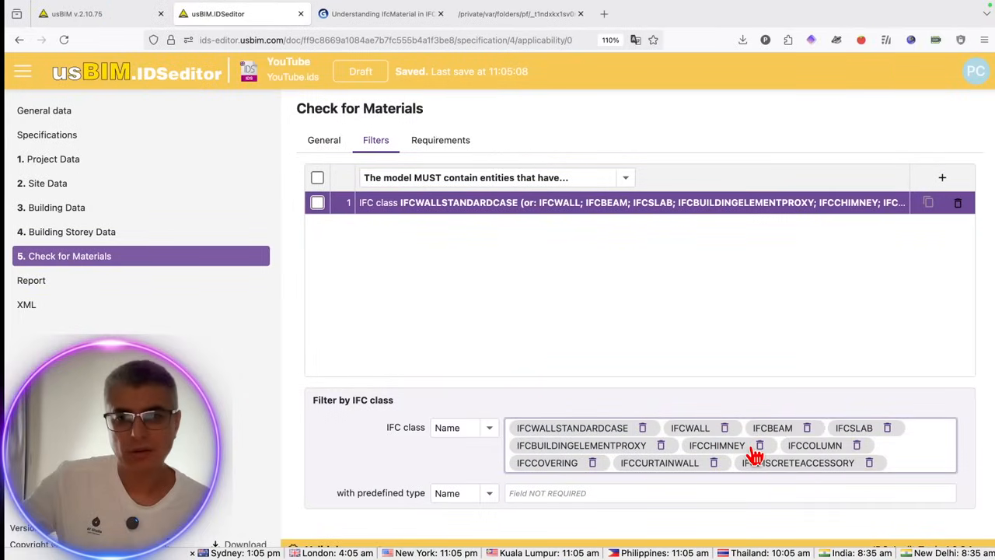
text(door)
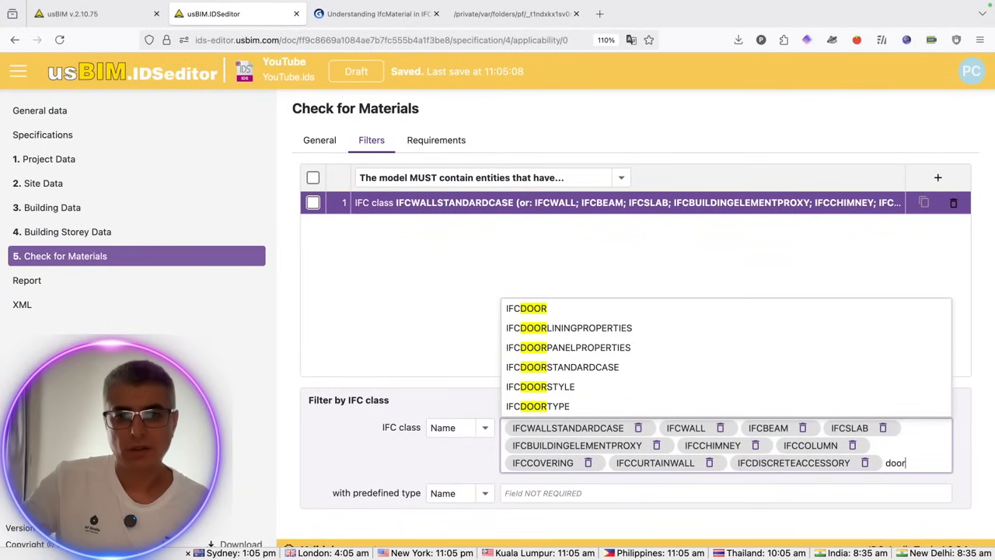
key(Down)
key(Return)
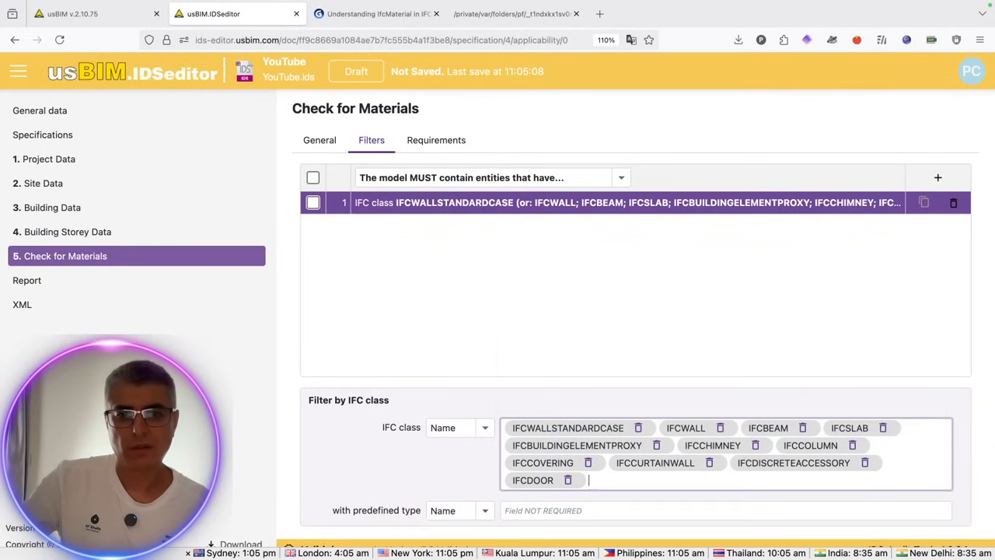
Step: Consult the class list in Blender and add IFCLIGHTFIXTURE to the IFC class filter in usBIM.IDSeditor
key(ctrl+Left)
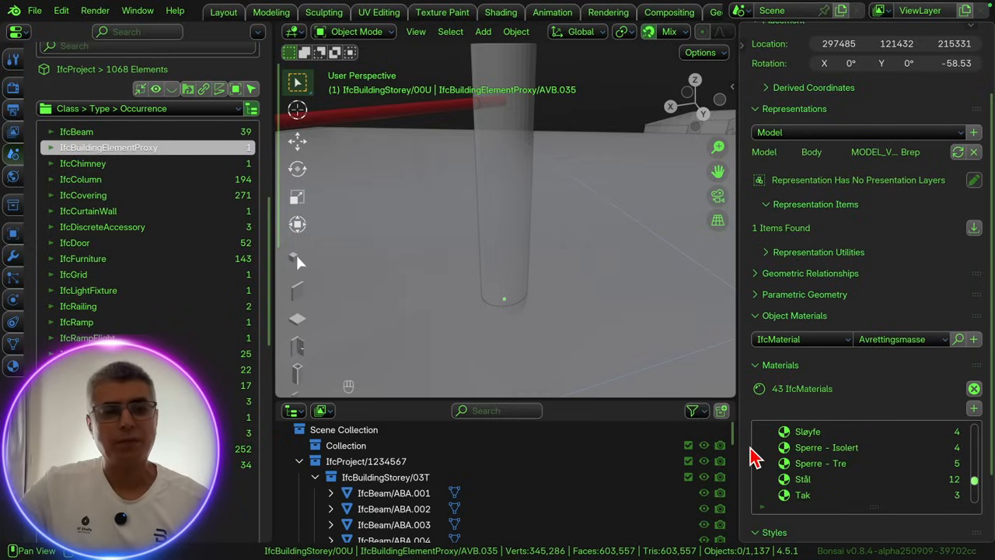
key(ctrl+Right)
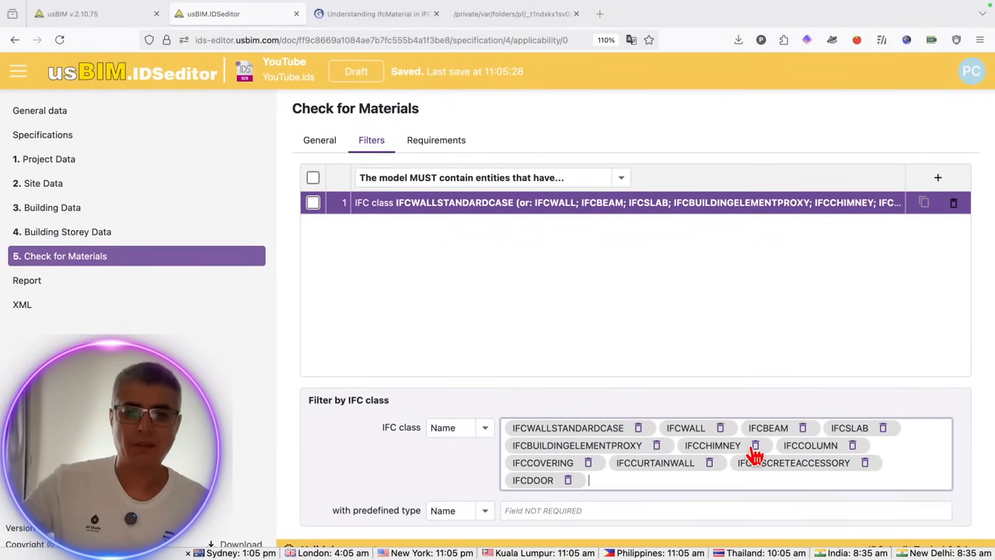
text(light)
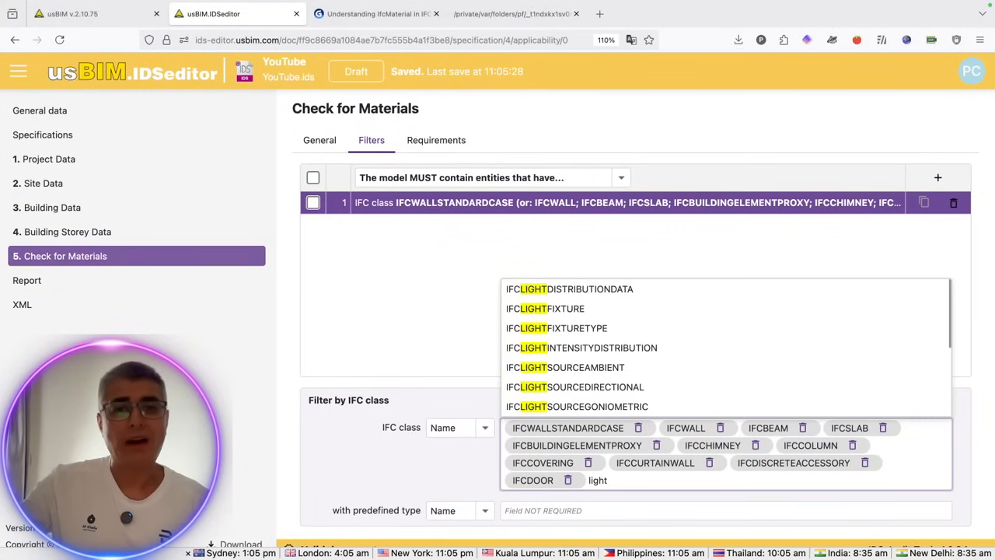
click(671, 309)
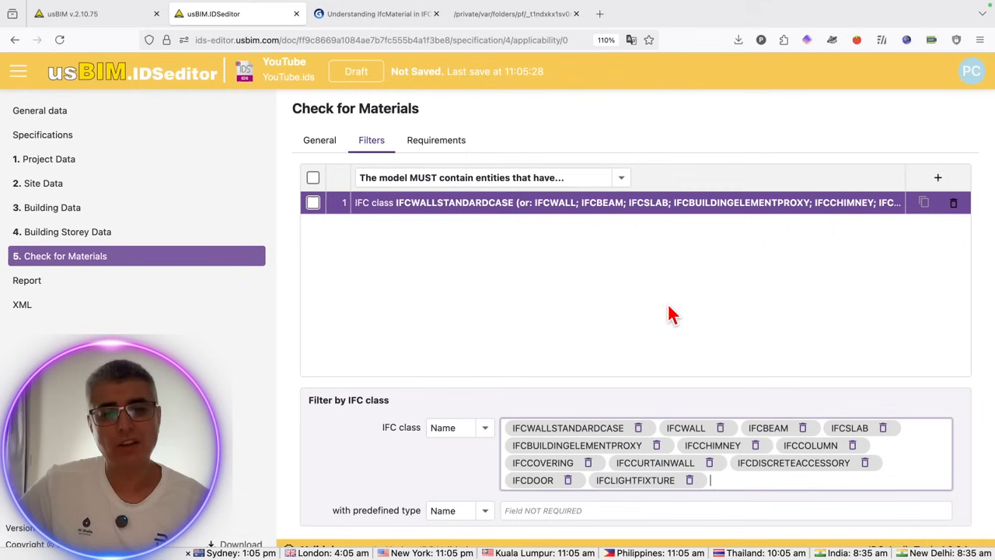
Step: Check the class list in Blender, then add IFCRAILING and IFCRAMP to the IFC class filter in usBIM.IDSeditor
key(ctrl+Left)
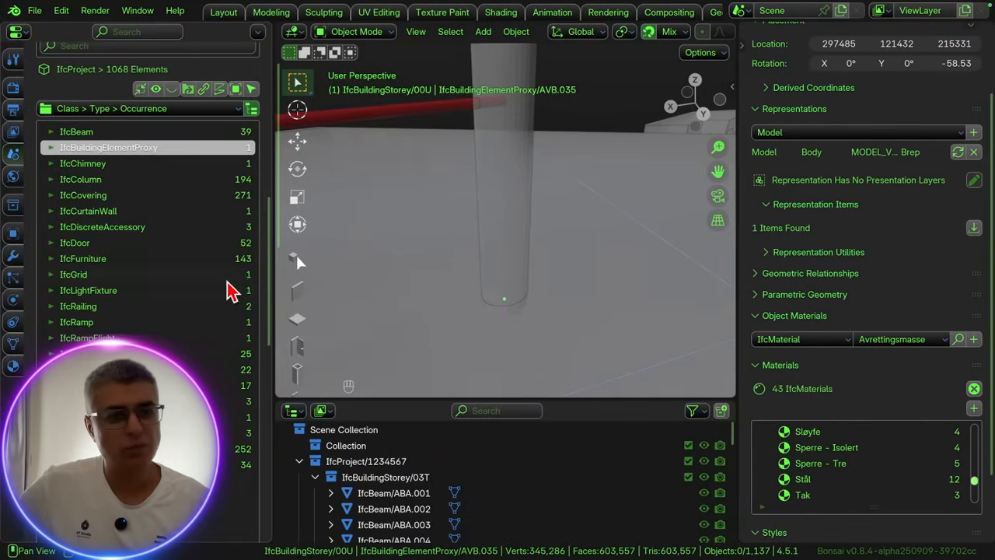
key(ctrl+Right)
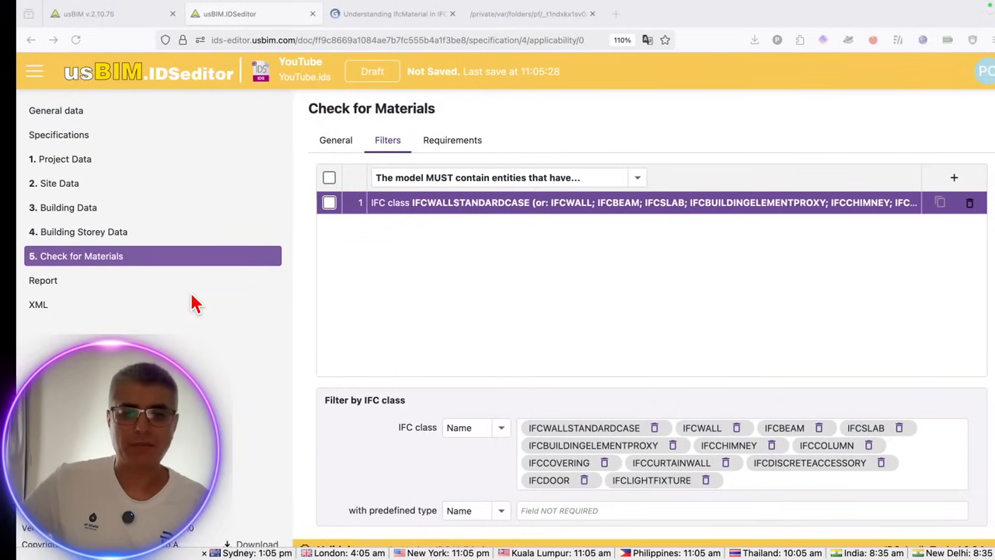
text(railing)
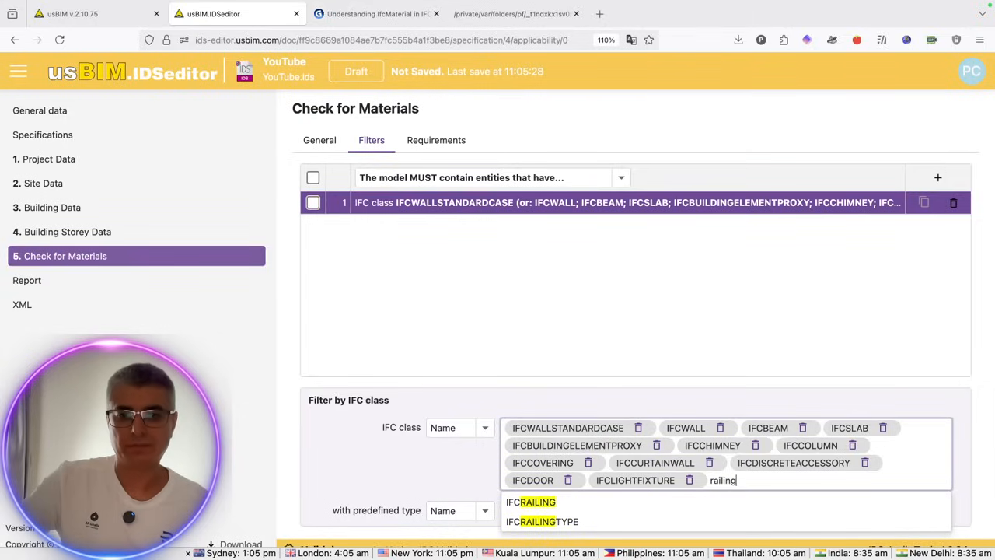
key(Return)
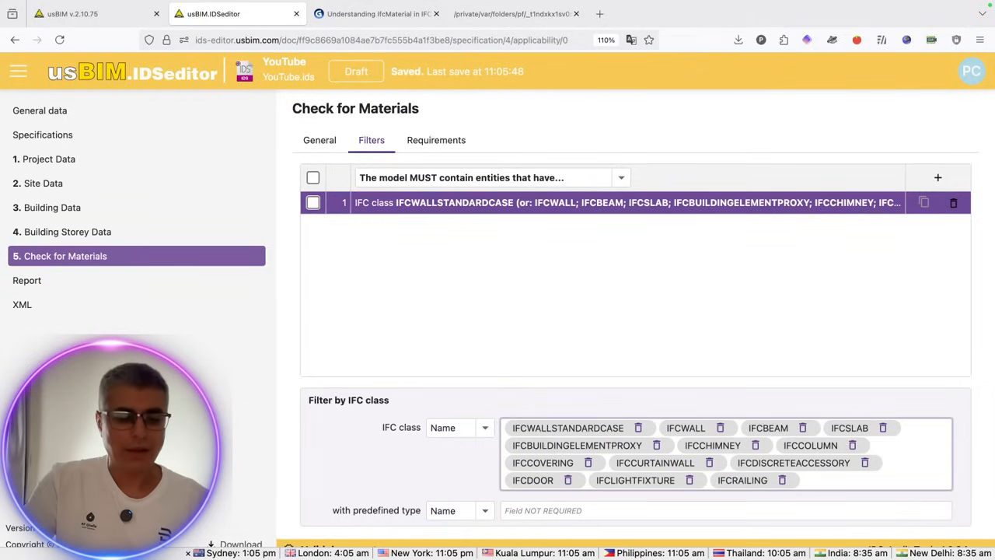
text(ramp)
key(Return)
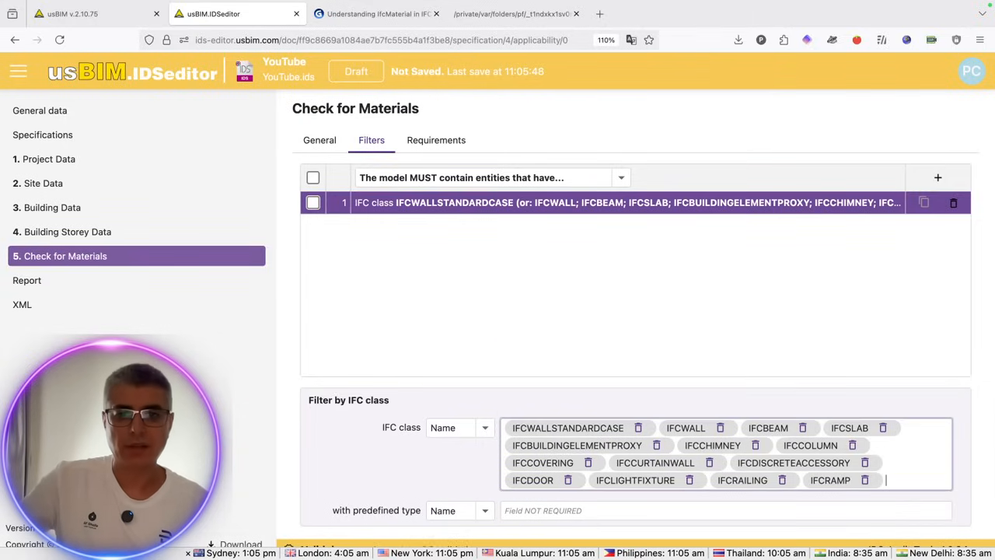
Step: Look at the class list in Blender again and add IFCRAMPFLIGHT to the IFC class filter in usBIM.IDSeditor
key(ctrl+Left)
key(ctrl+Right)
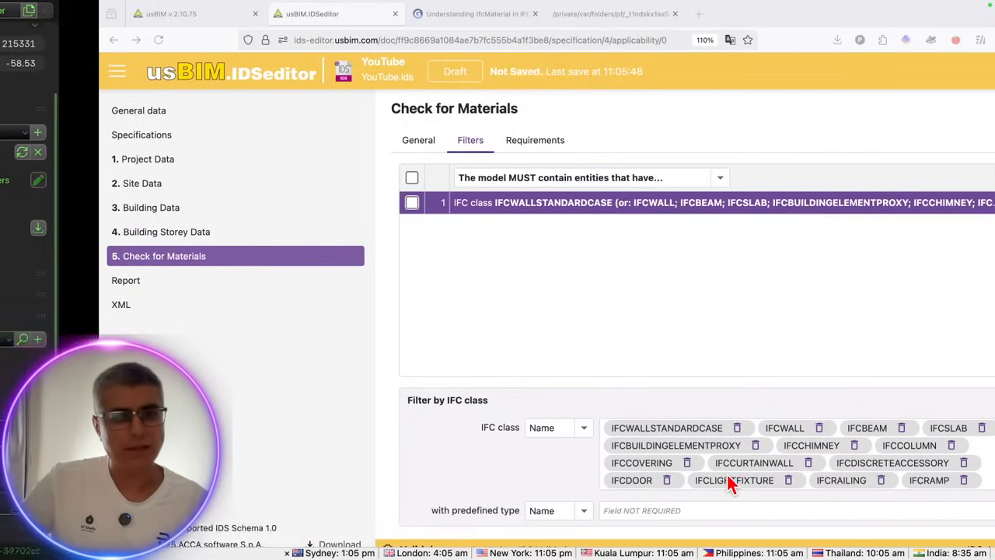
text(ramptf)
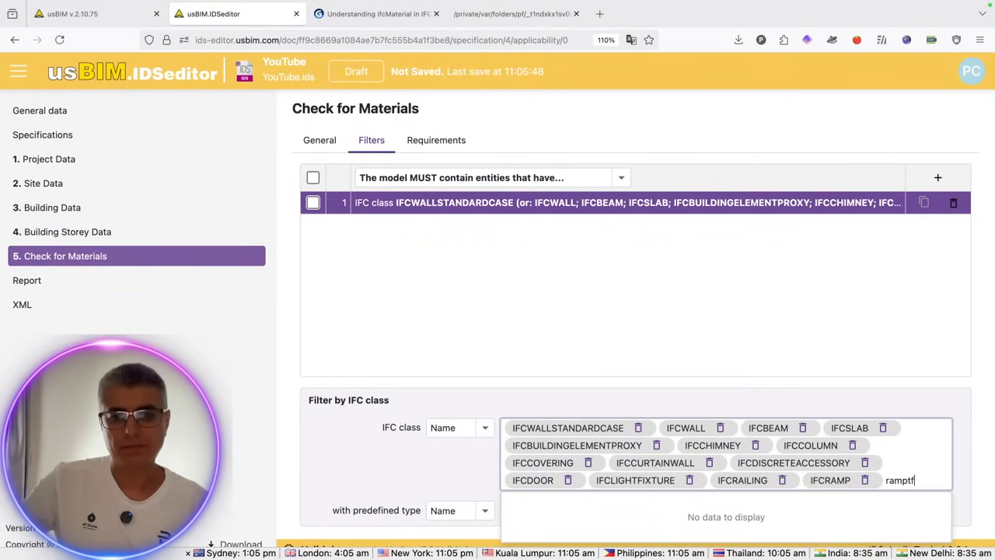
key(BackSpace)
key(BackSpace)
text(f)
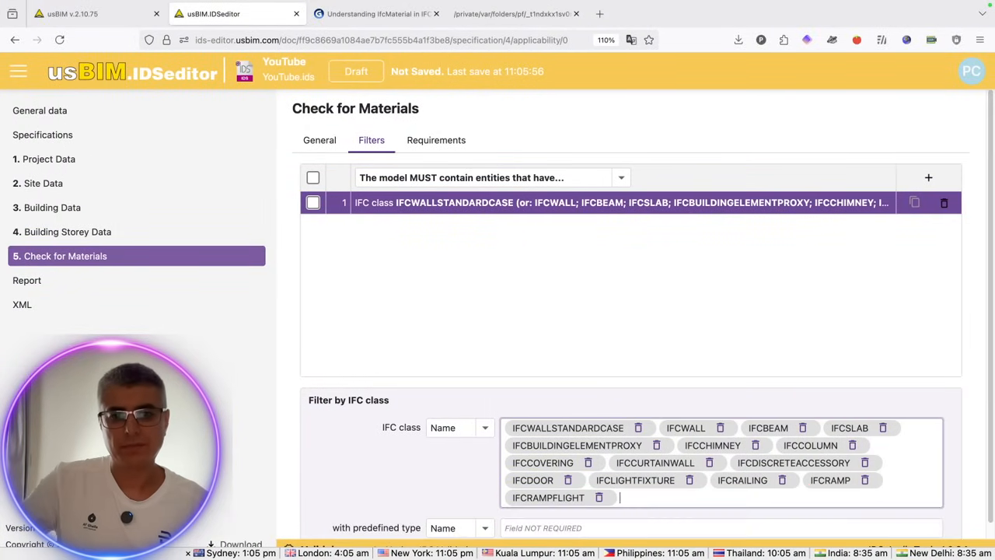
Step: Consult the model's classes in Blender, then add IFCROOF to the IFC class filter in usBIM.IDSeditor
key(ctrl+Left)
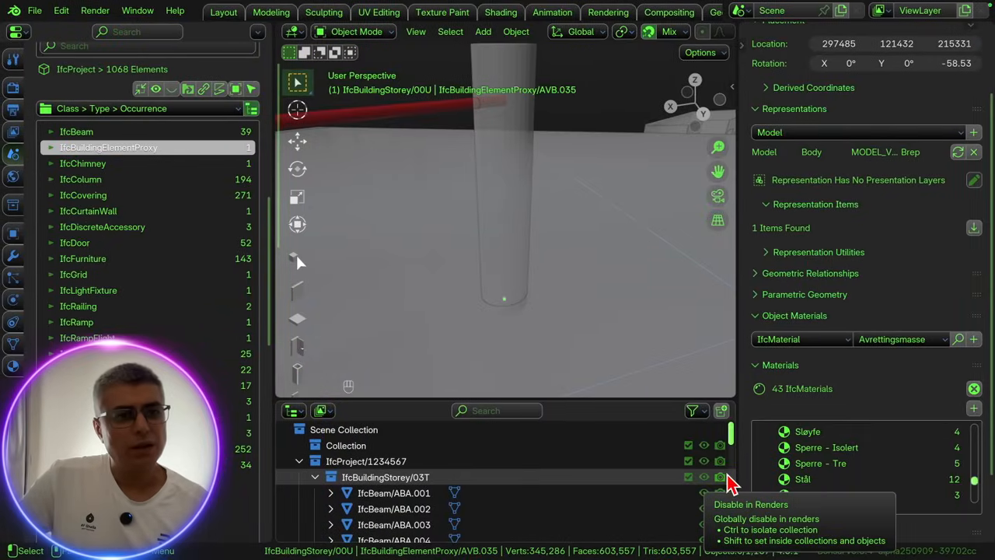
key(ctrl+Right)
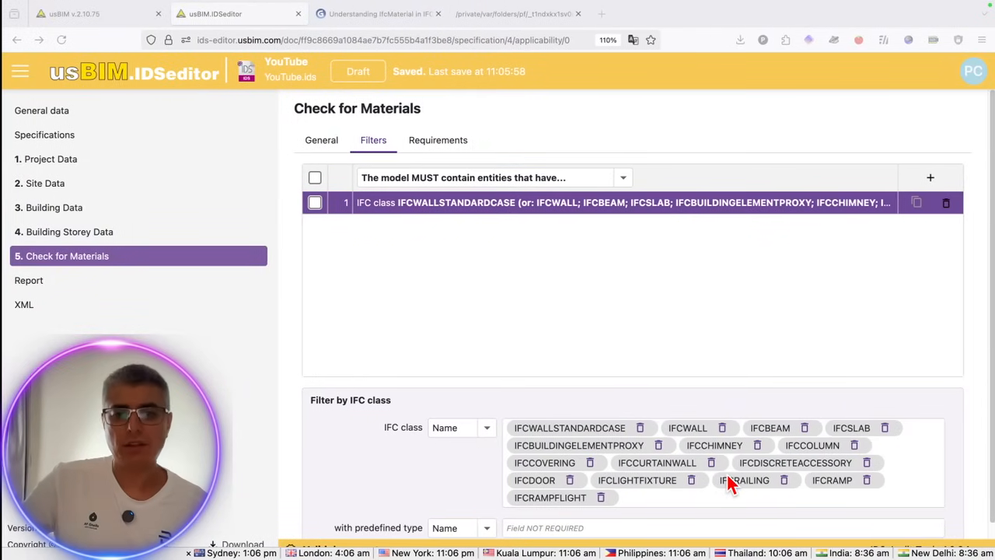
text(roof)
key(Down)
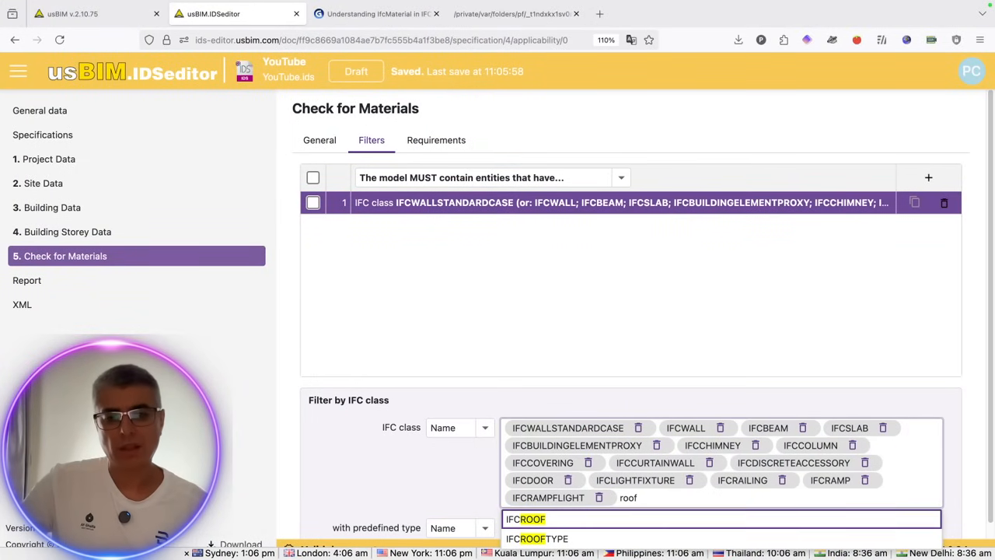
key(Return)
Step: Check the class list in Blender, then add IFCSTAIR and IFCSTAIRFLIGHT to the IFC class filter in usBIM.IDSeditor
key(ctrl+Left)
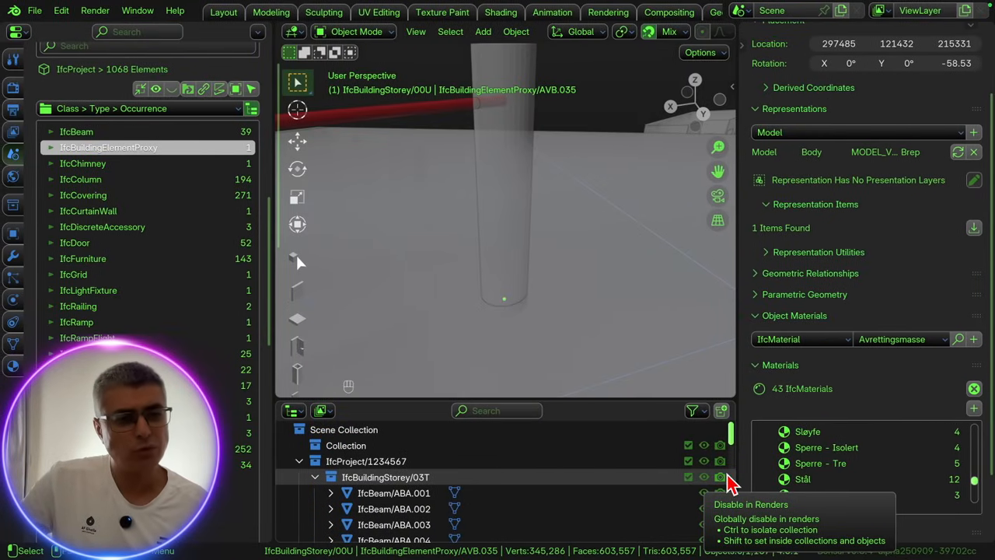
key(ctrl+Right)
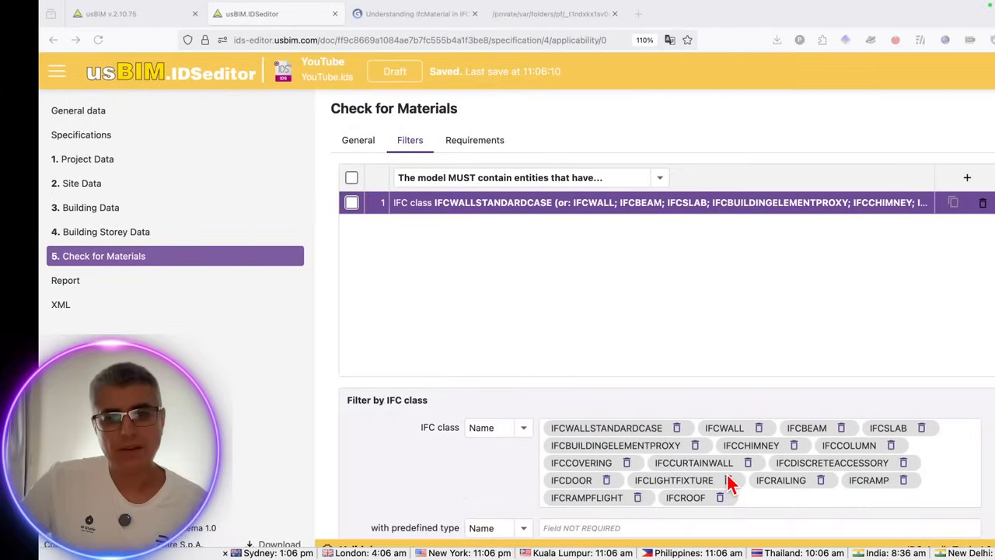
text(stair)
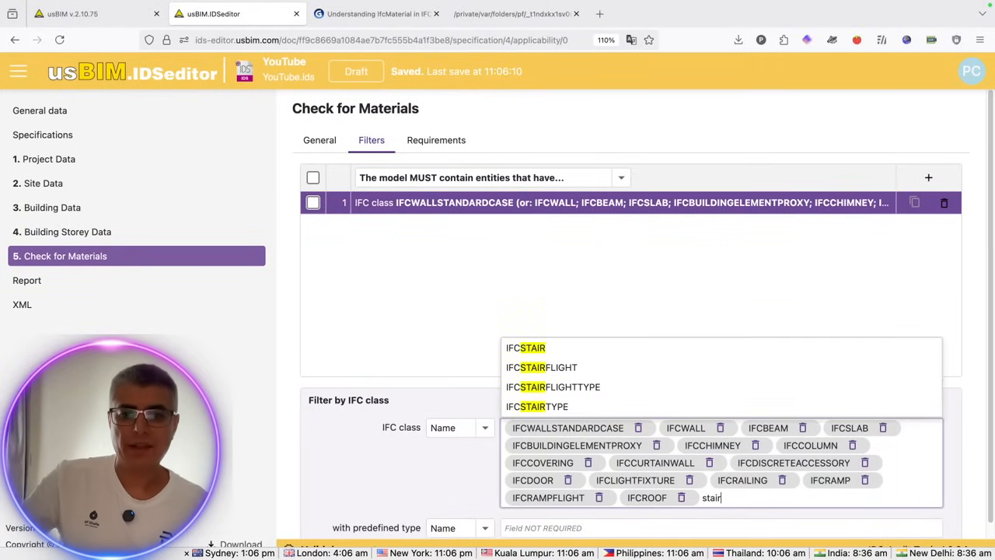
key(Return)
text(stair)
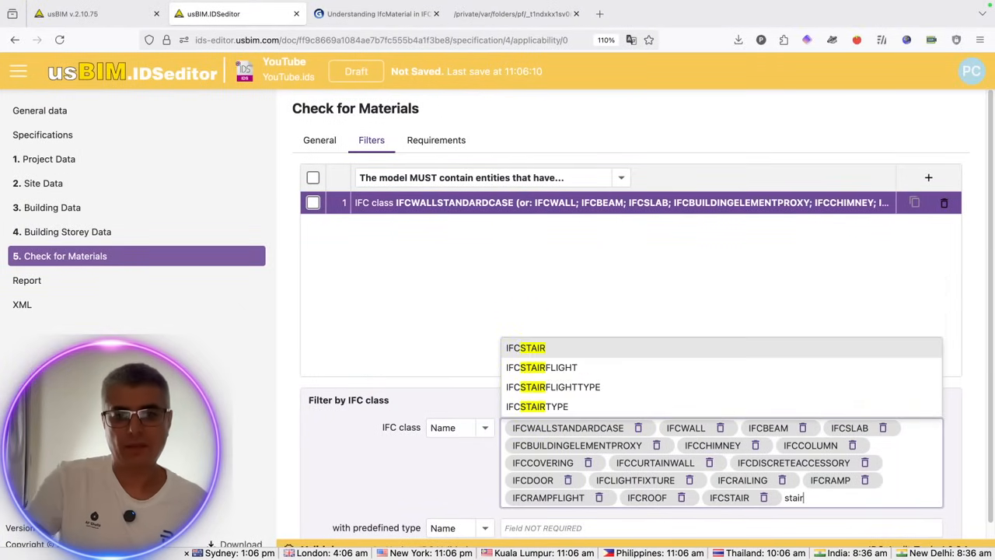
key(Down)
key(Down)
key(Return)
Step: Compare with the remaining classes in Blender and add IFCWINDOW to the IFC class filter in usBIM.IDSeditor
key(ctrl+Left)
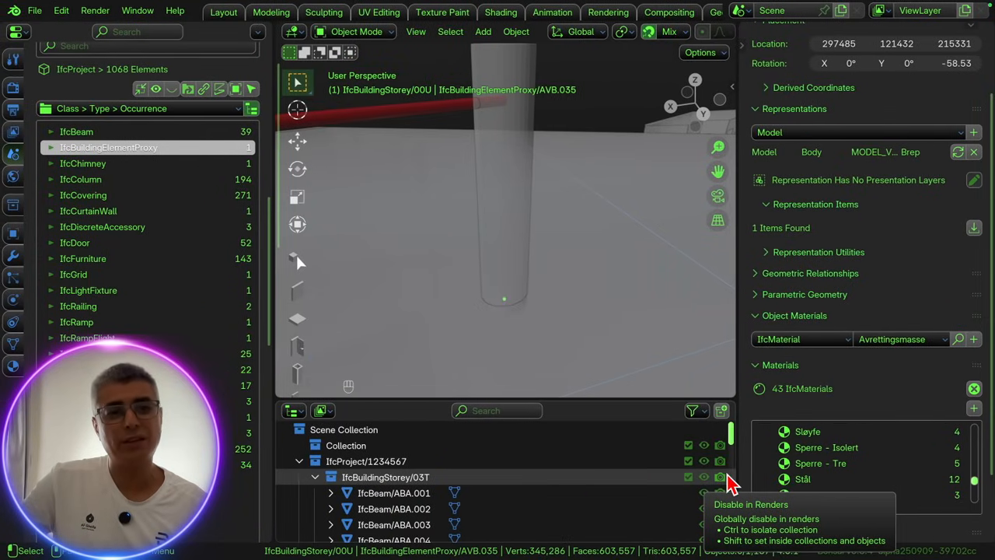
key(ctrl+Right)
key(ctrl+Left)
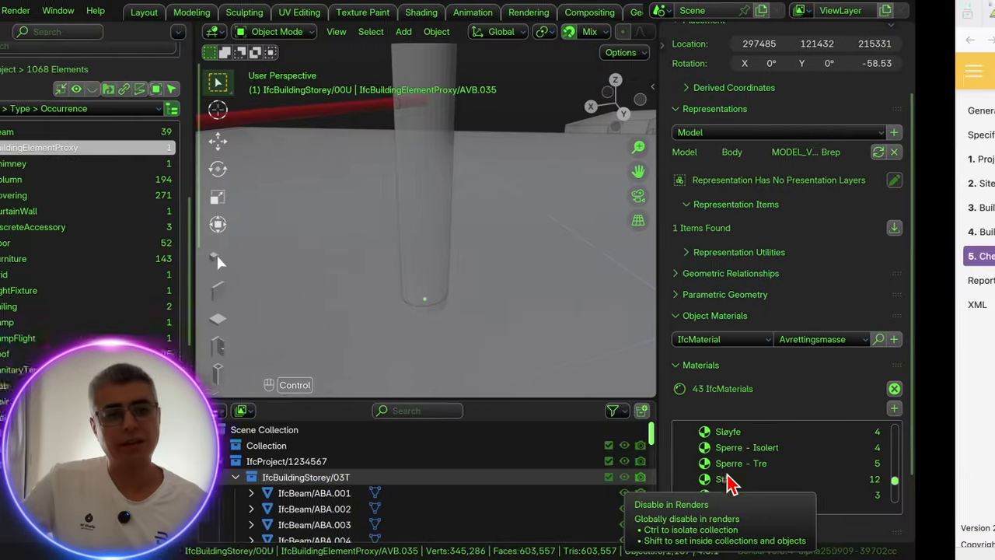
key(ctrl+Right)
click(730, 482)
text(wind)
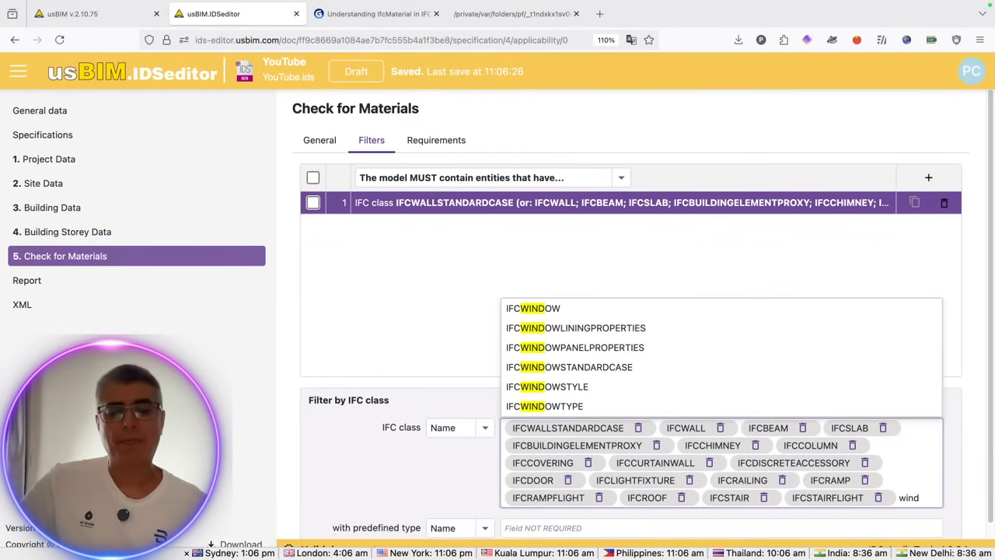
click(637, 309)
Step: Download the updated IDS file from usBIM.IDSeditor
scroll(689, 331, down, 1)
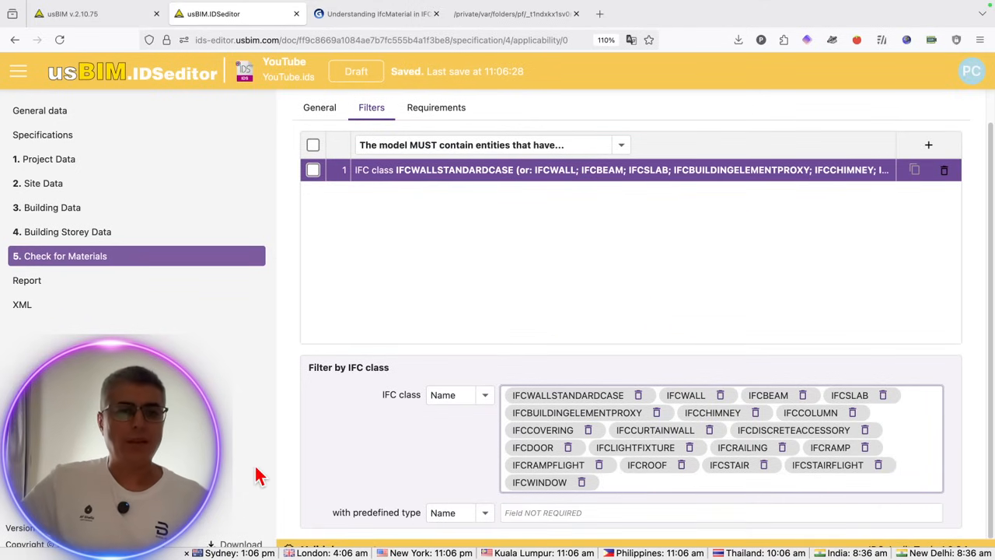
click(241, 544)
click(253, 546)
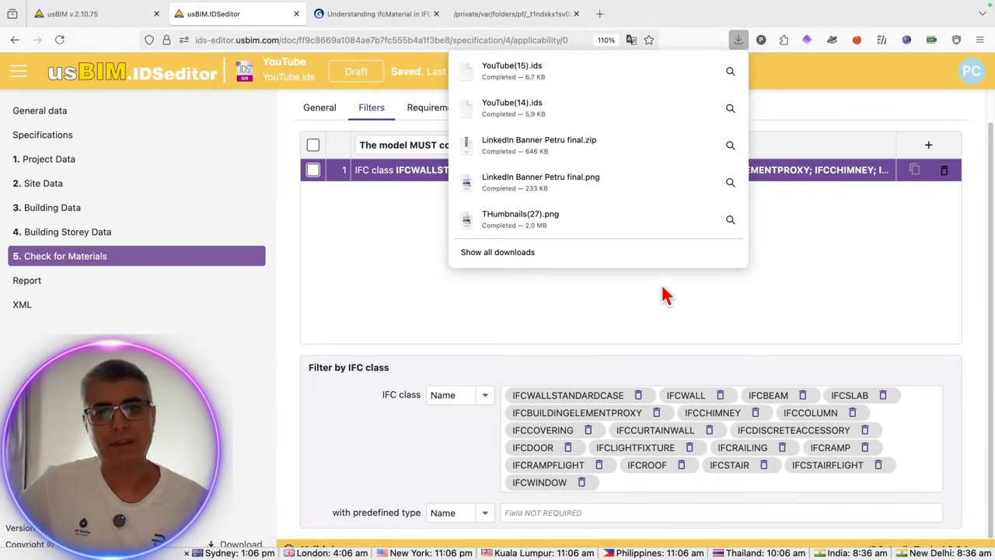
Step: Switch to Blender and select YouTube(15).ids from the Downloads folder as the IDS file for the IFC Tester
key(ctrl+Left)
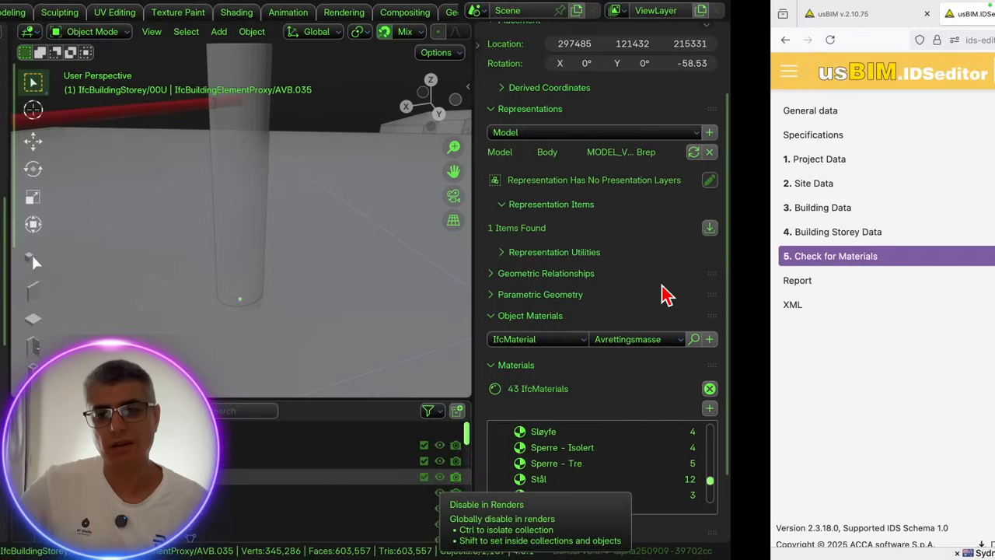
scroll(871, 218, up, 3)
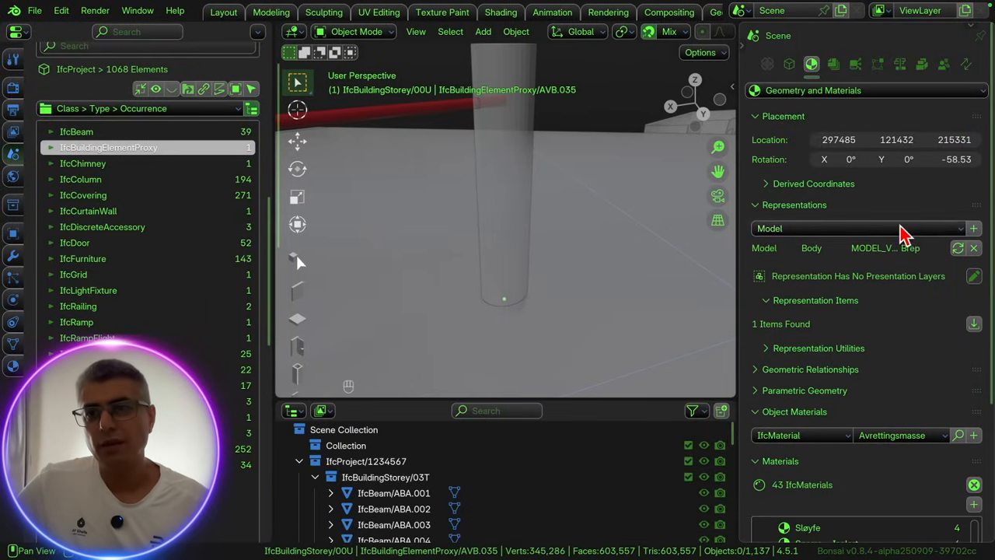
click(943, 64)
click(958, 258)
scroll(358, 451, down, 3)
scroll(358, 451, down, 3)
click(366, 335)
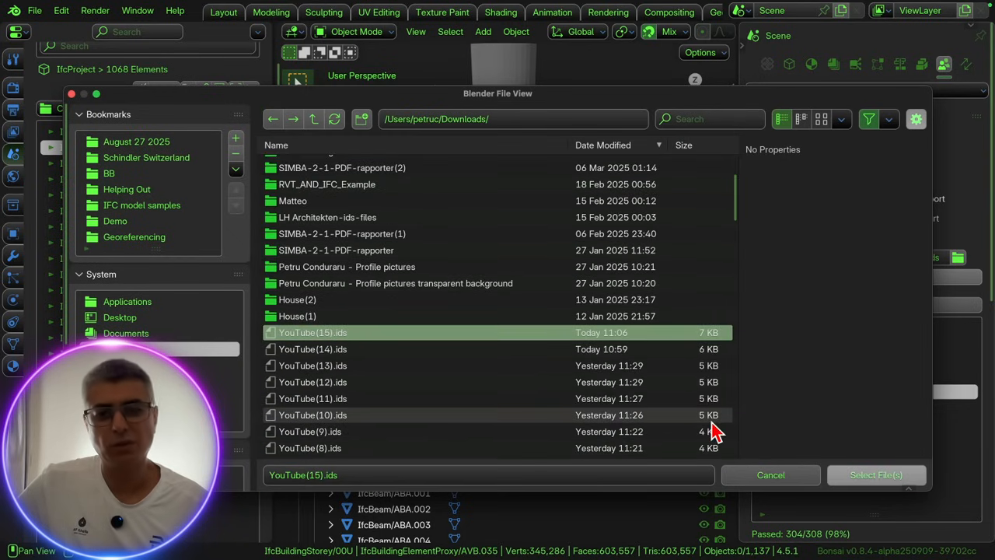
click(878, 476)
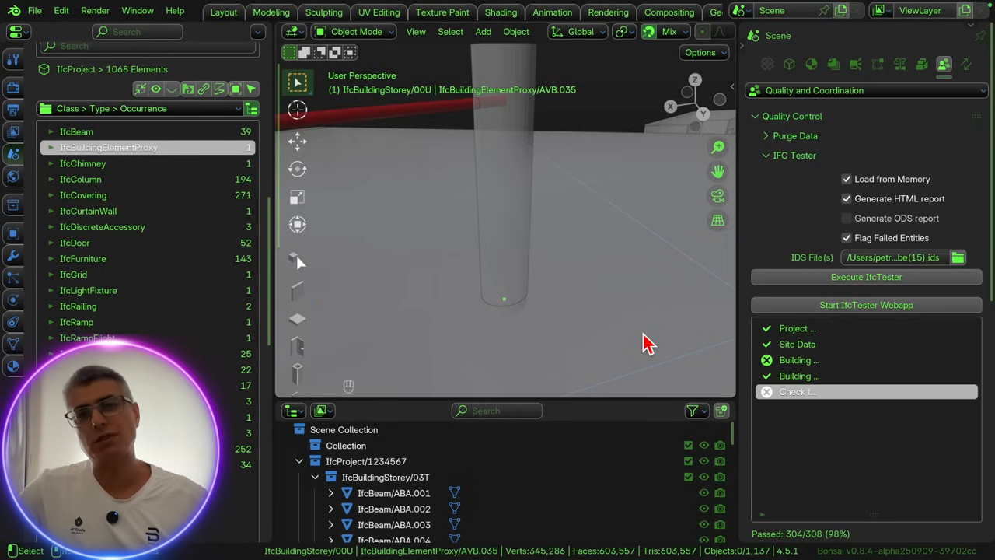
Step: Run IfcTester with the selected IDS file, close the older HTML report in the browser and go to the new report's material check
click(818, 278)
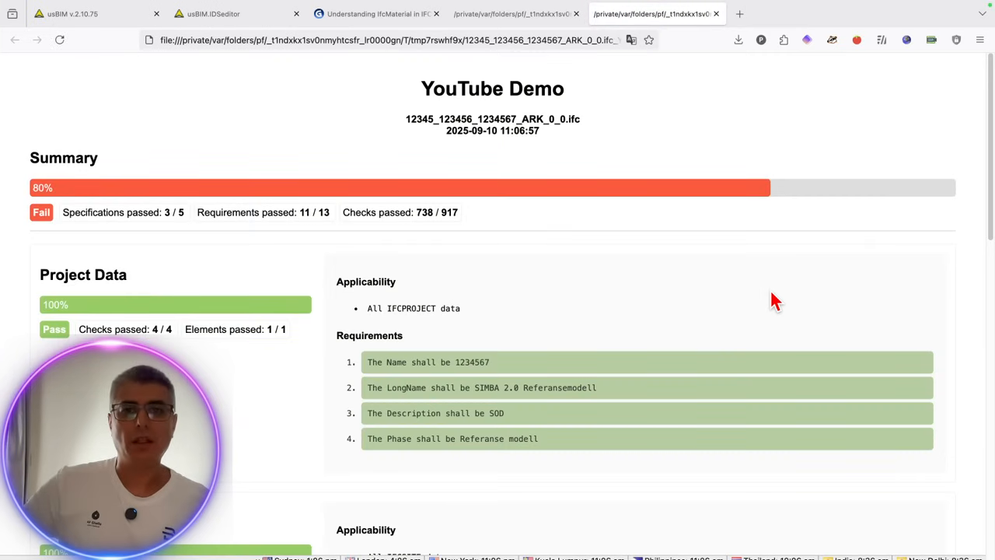
scroll(770, 299, down, 5)
click(576, 13)
scroll(589, 271, down, 9)
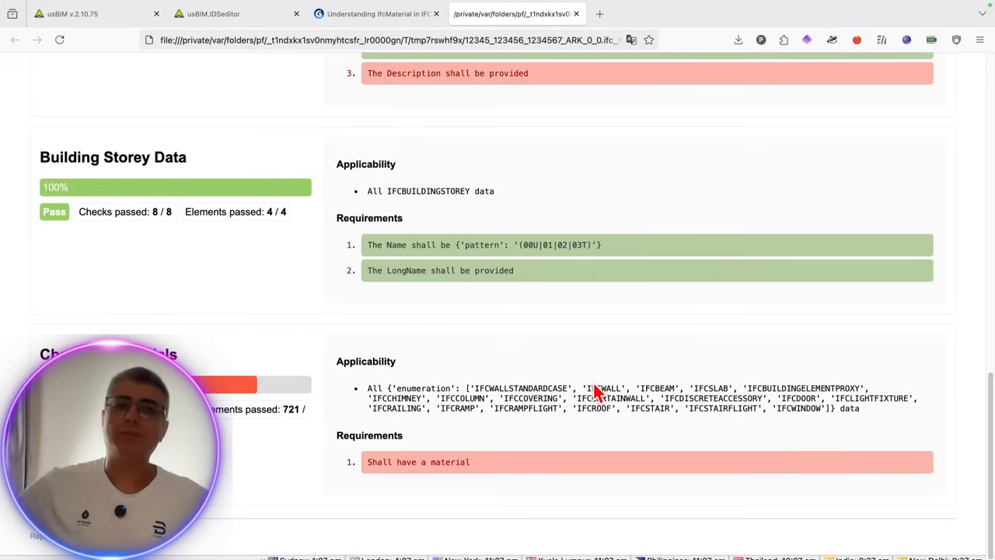
Step: Expand the "Shall have a material" requirement and find the start of its table of elements without a material
click(674, 454)
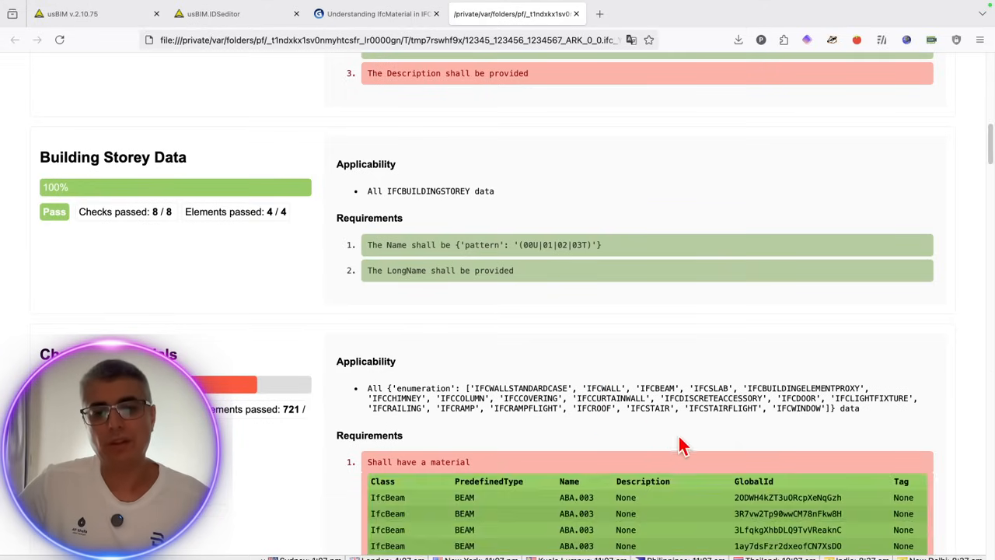
scroll(677, 449, down, 20)
scroll(700, 420, up, 5)
scroll(446, 236, up, 1)
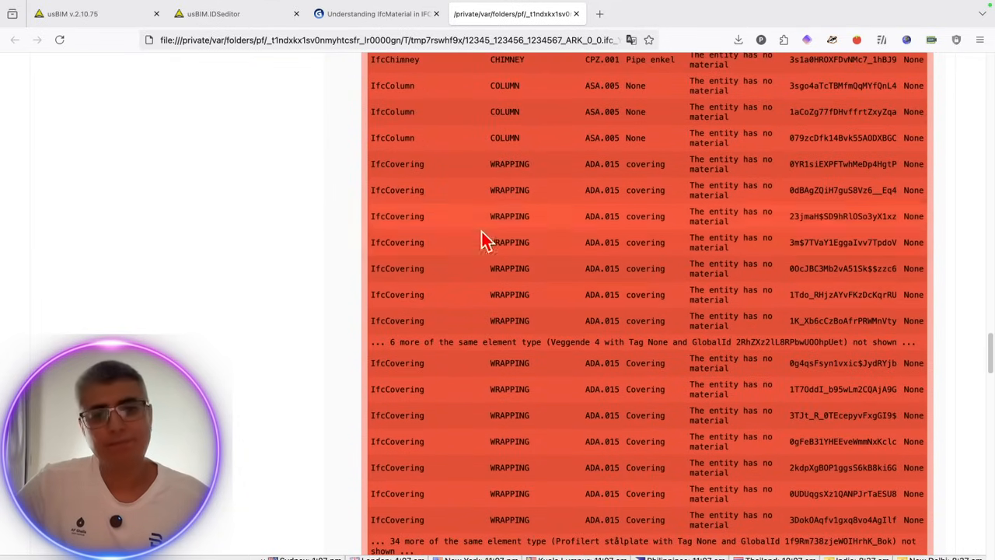
scroll(489, 237, up, 2)
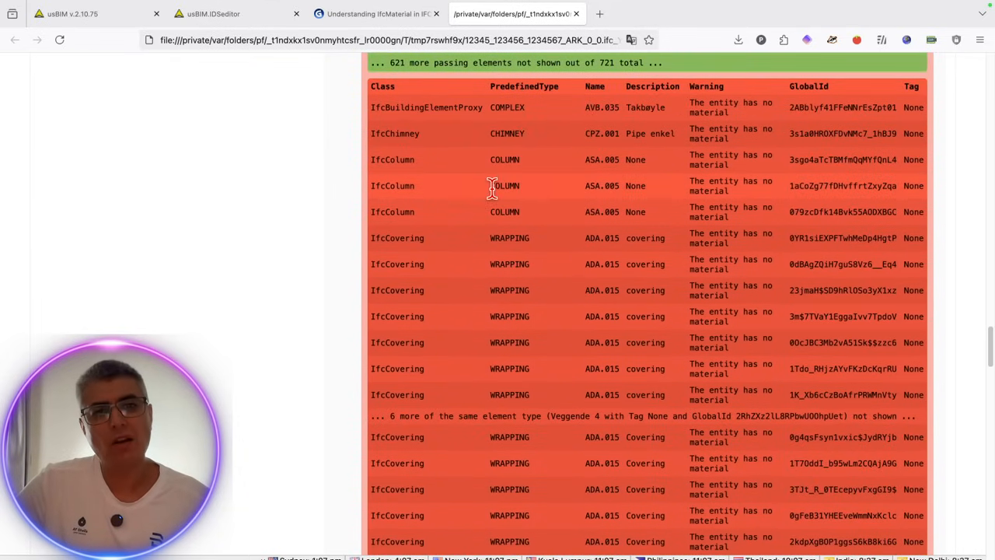
Step: Examine the coverings, doors, stairs, windows and beams listed without a material, then return to the IFC class filter in usBIM.IDSeditor
scroll(492, 187, down, 15)
scroll(490, 381, down, 5)
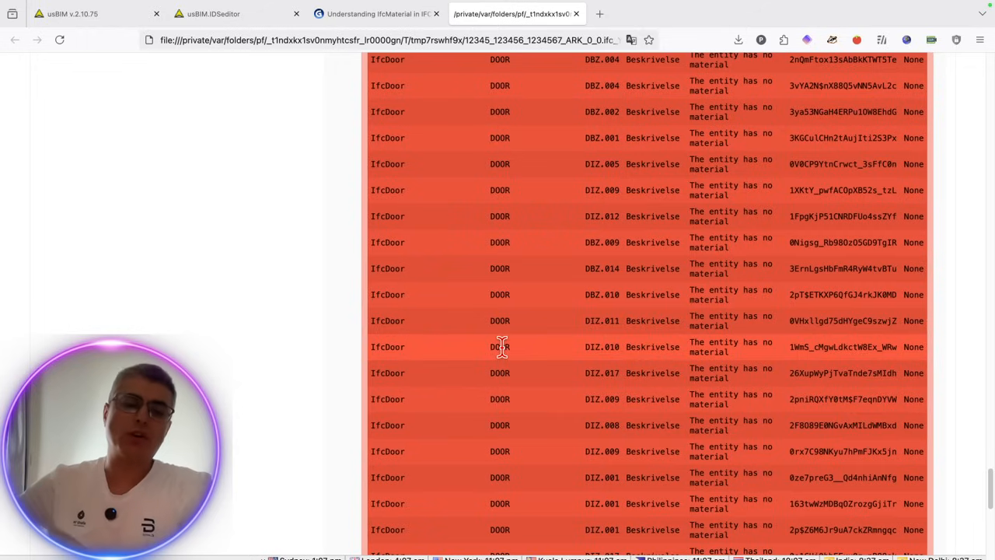
scroll(502, 347, down, 5)
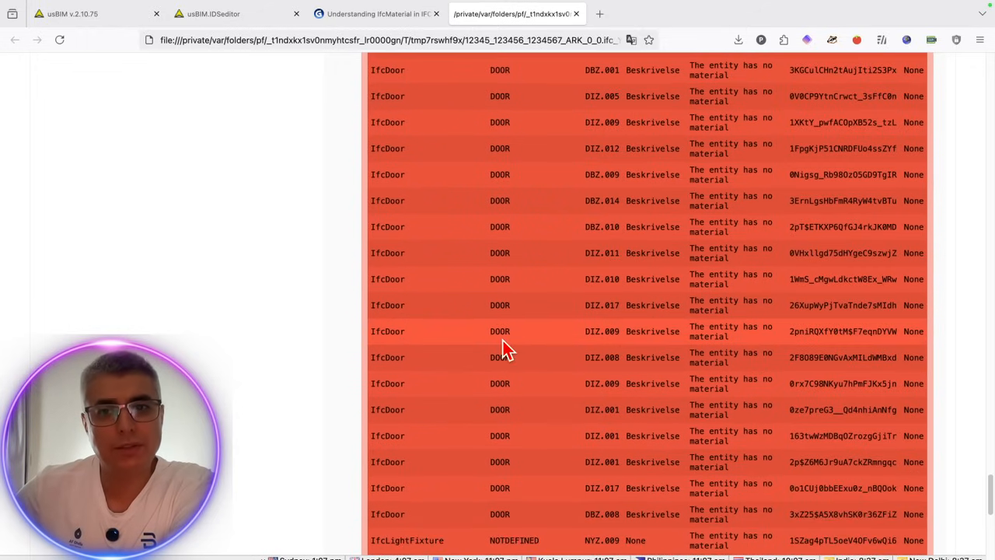
scroll(504, 347, down, 4)
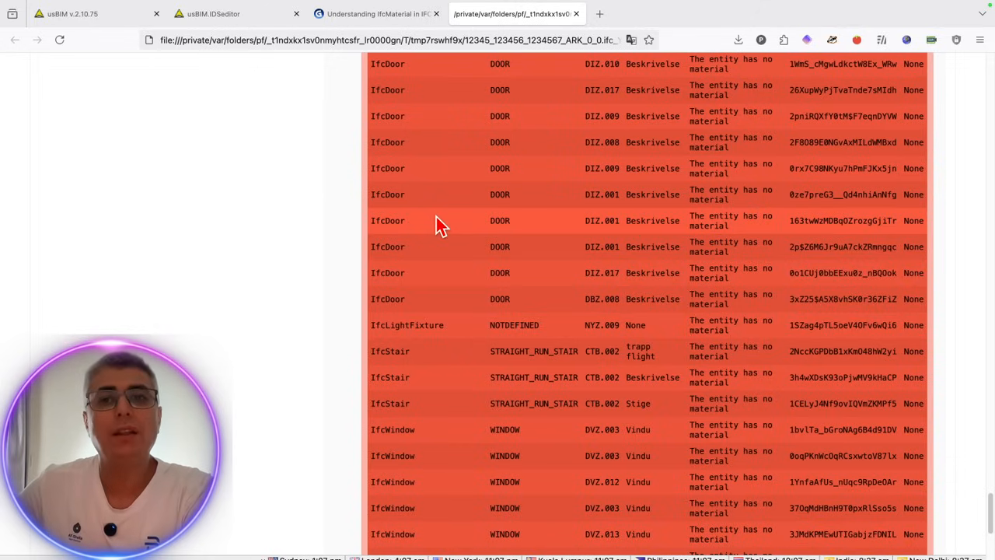
scroll(467, 234, down, 7)
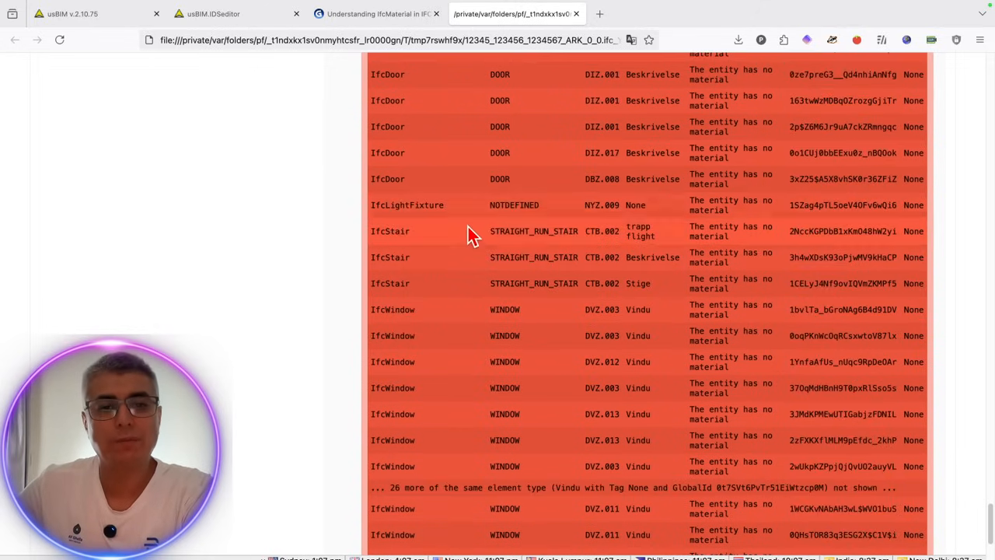
scroll(463, 276, down, 2)
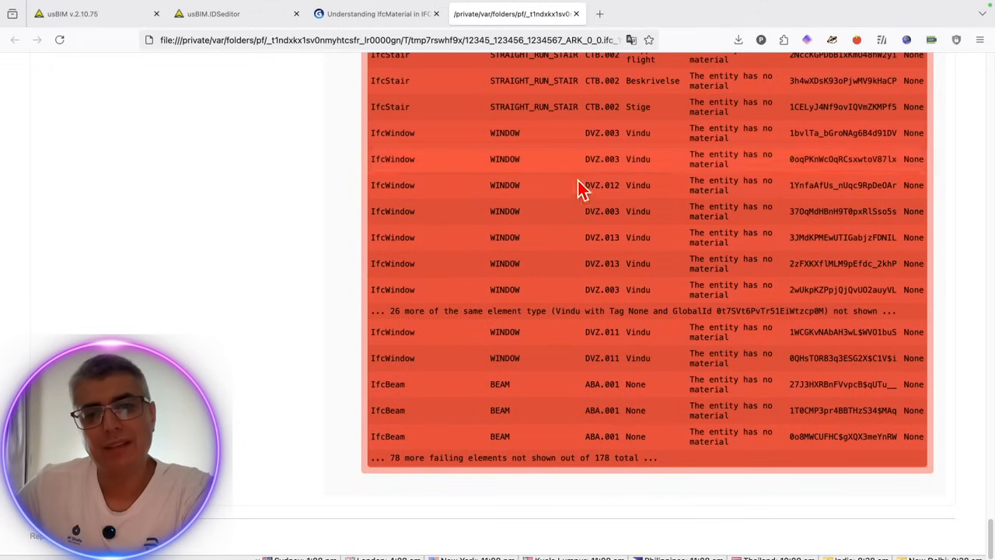
scroll(591, 187, up, 2)
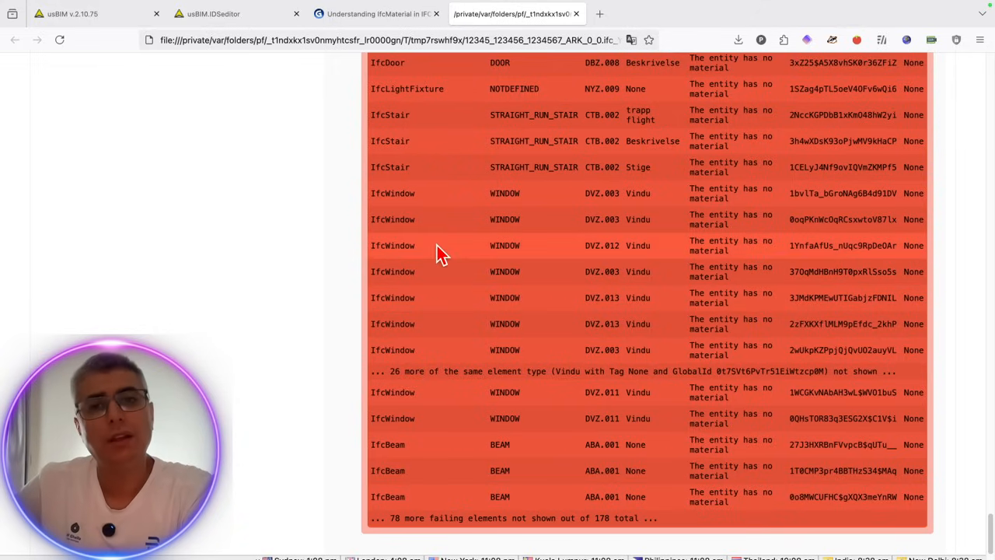
scroll(439, 255, up, 3)
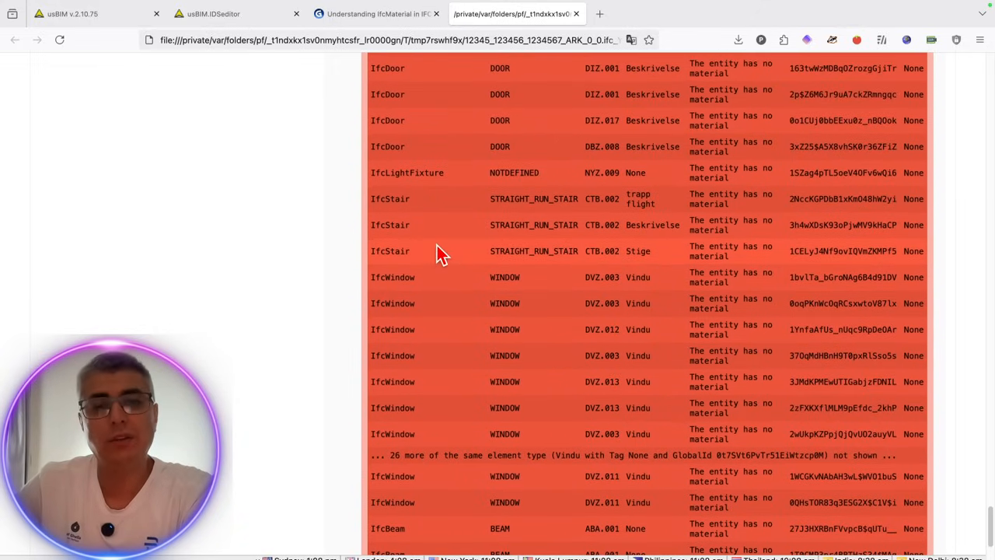
scroll(462, 400, down, 3)
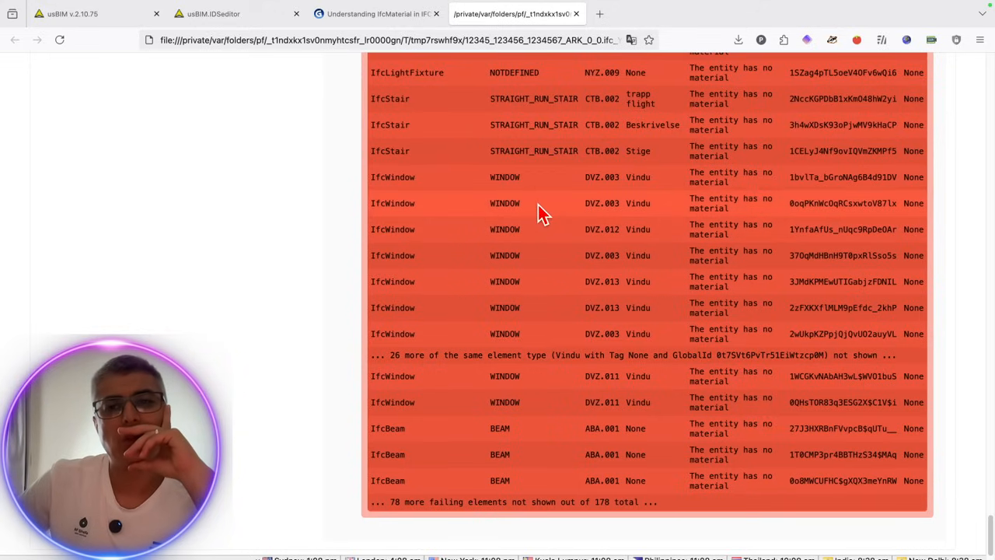
scroll(574, 234, up, 15)
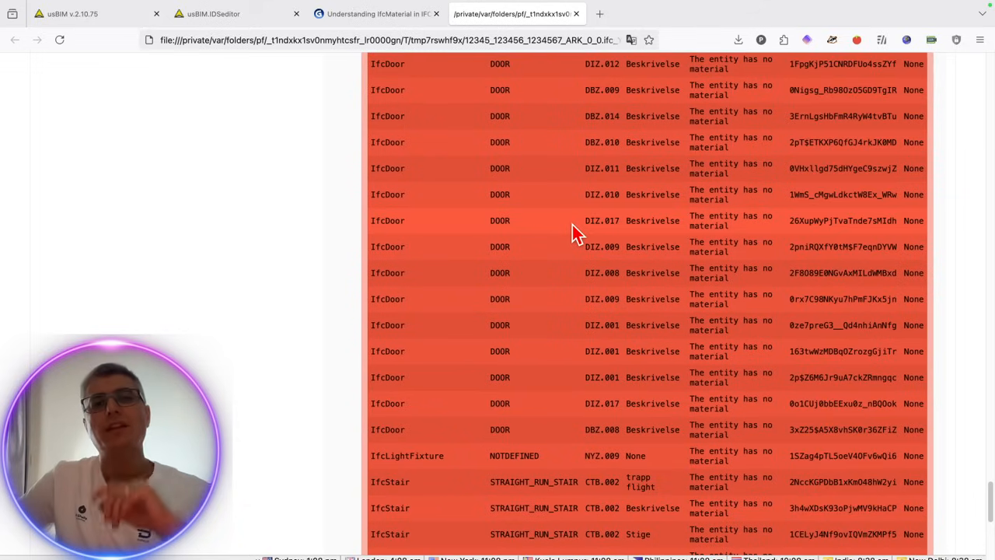
scroll(494, 232, up, 20)
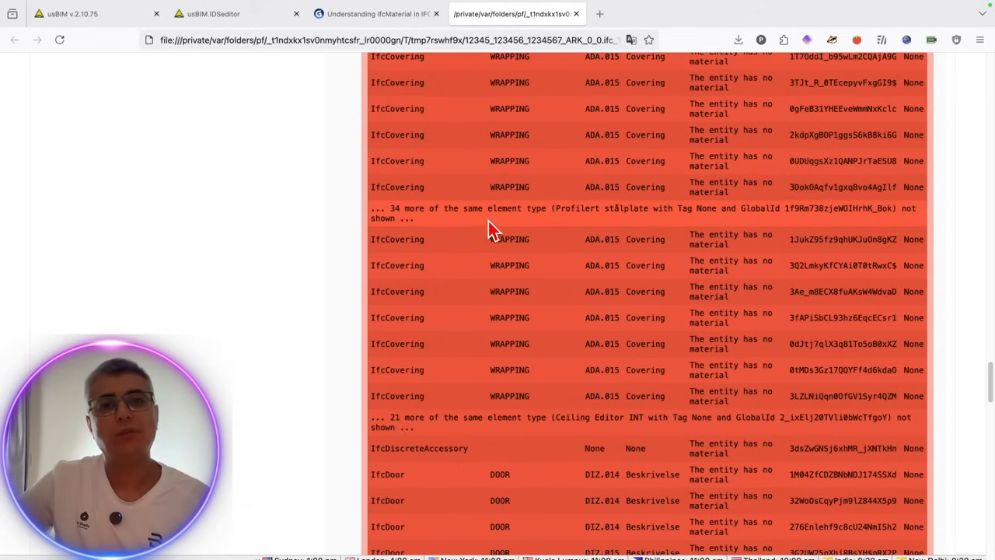
click(241, 23)
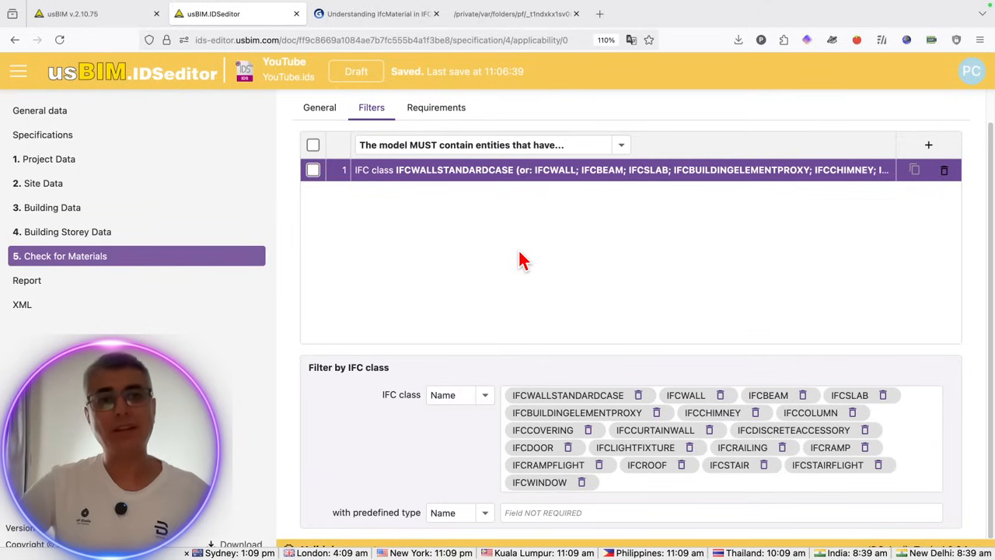
Step: Open the bimvoice.com homepage in a new browser tab and follow its join link to the BIMvoice Academy page
click(600, 13)
text(bim)
key(Return)
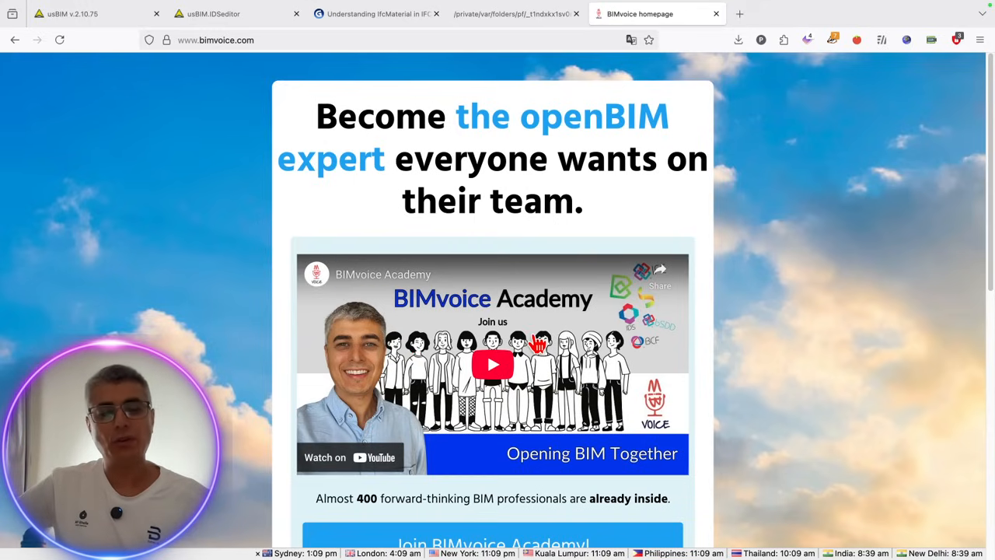
scroll(523, 323, down, 2)
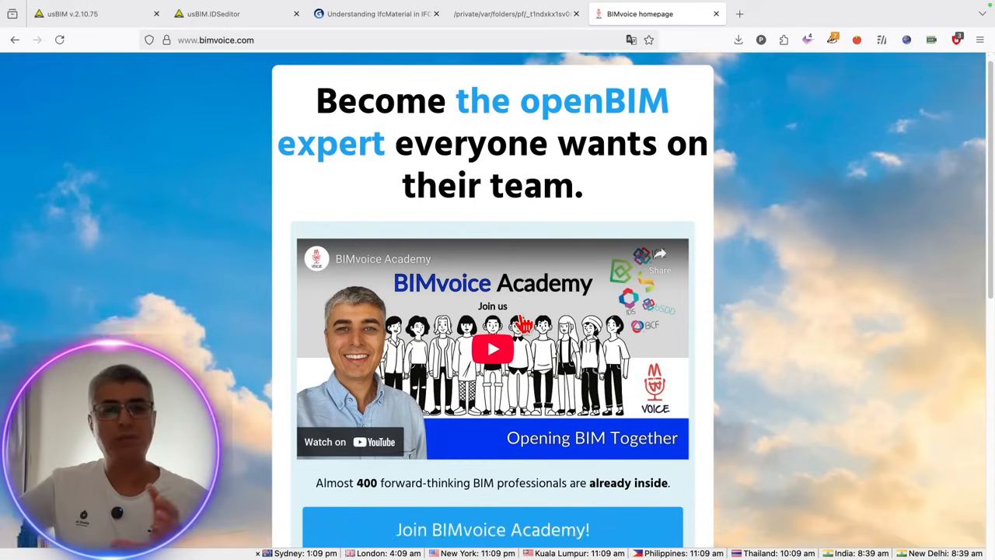
click(490, 467)
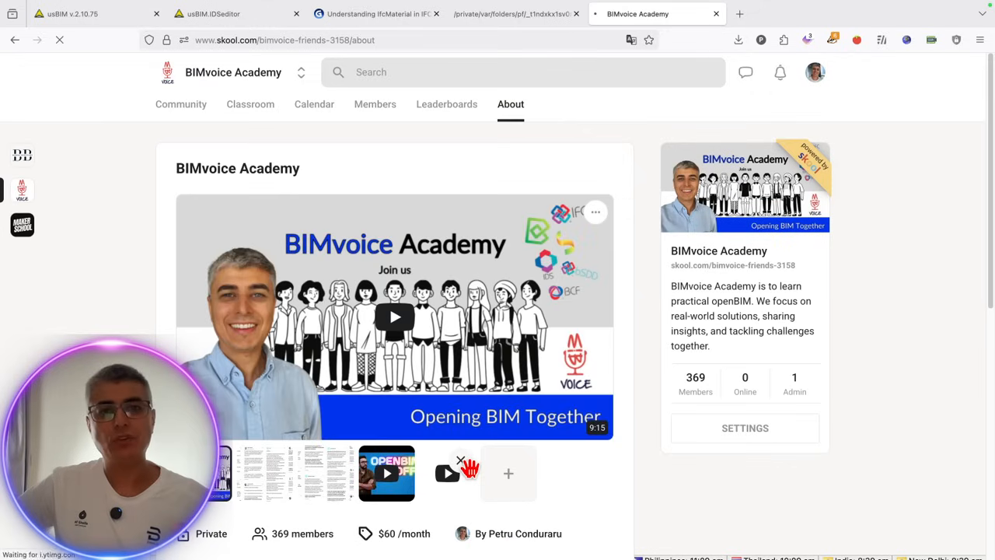
scroll(320, 249, down, 1)
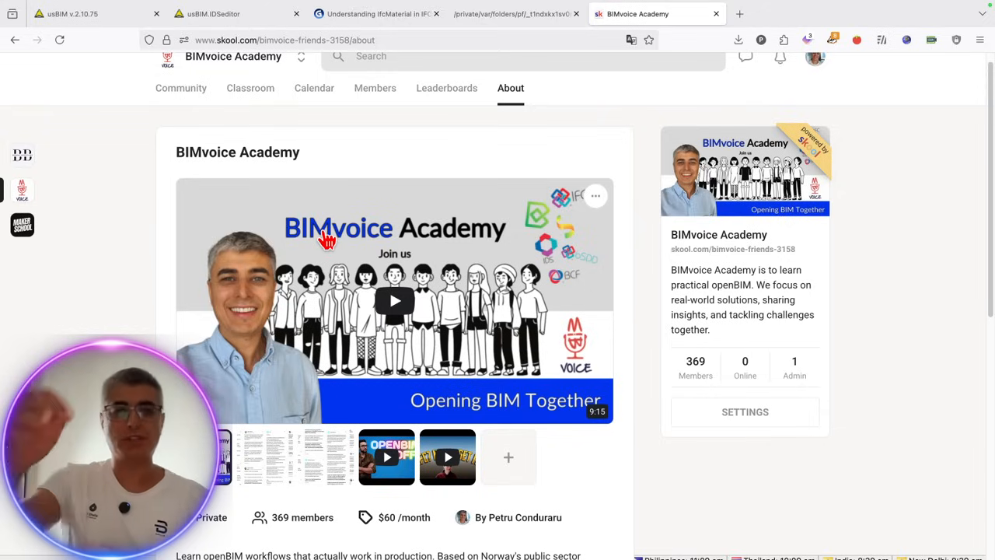
Step: Open the BIMvoice Academy classroom and browse its list of courses
click(277, 103)
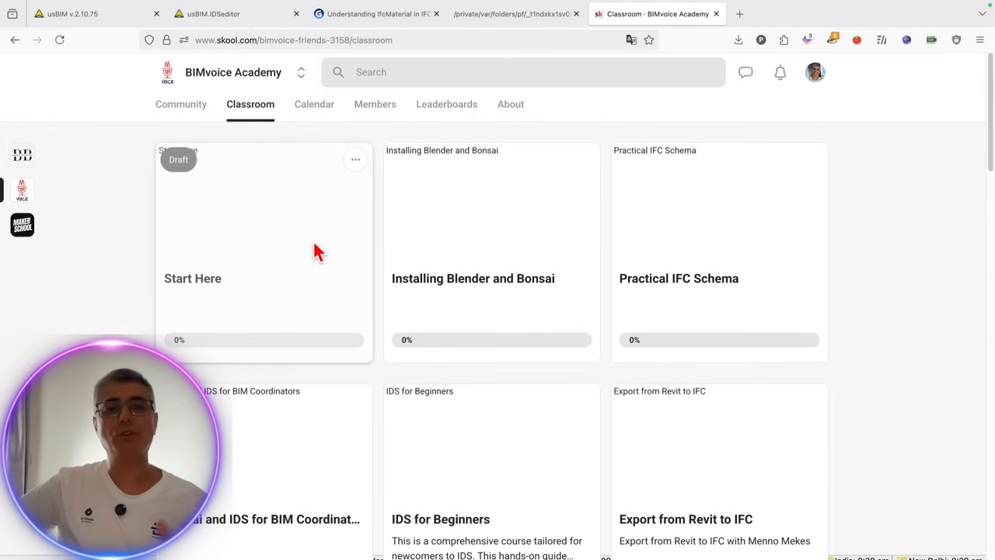
scroll(950, 366, down, 5)
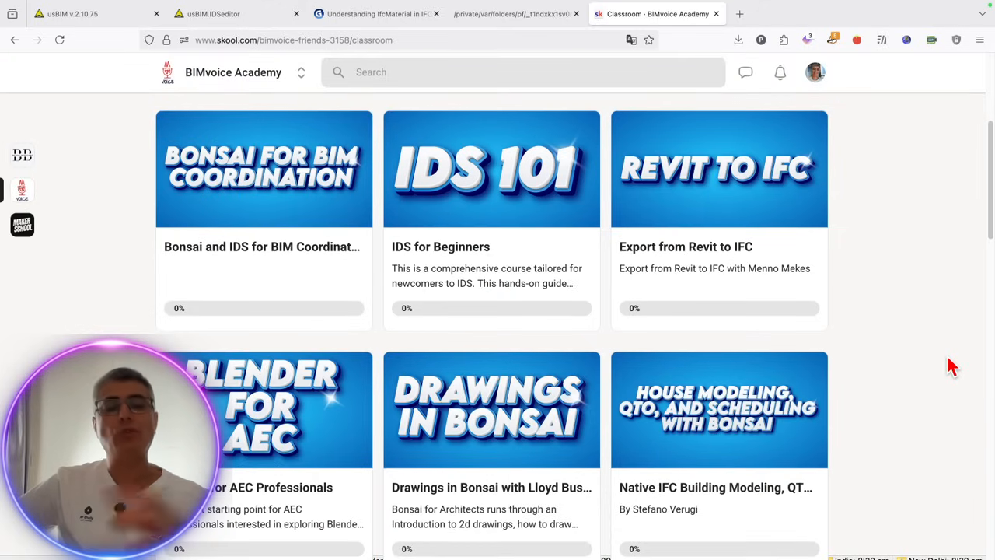
scroll(950, 364, down, 2)
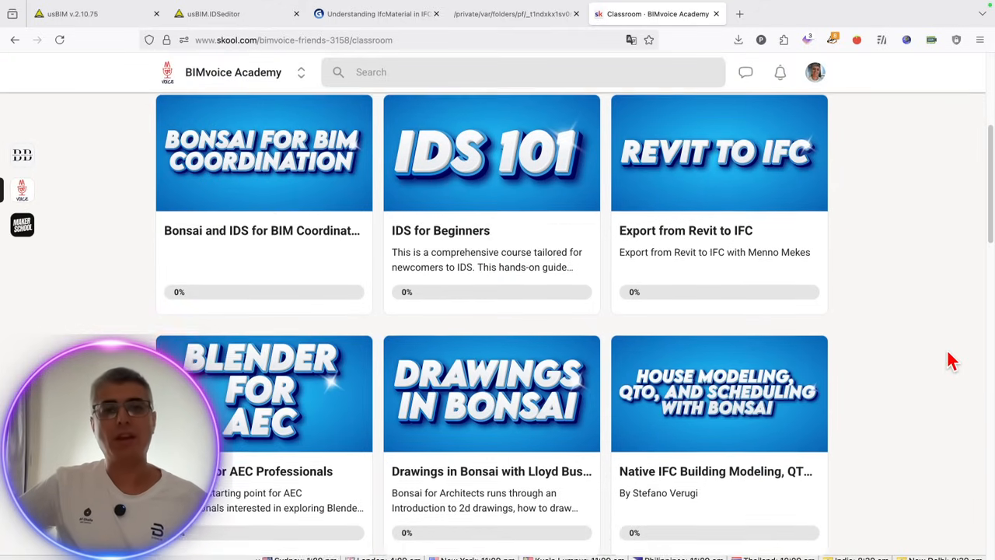
scroll(950, 362, down, 4)
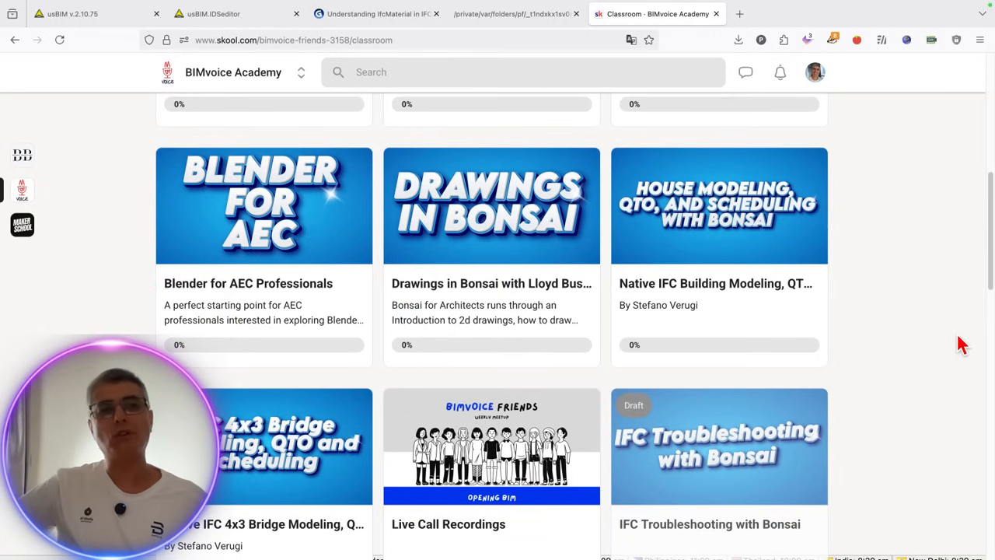
scroll(962, 345, down, 1)
scroll(959, 342, up, 10)
scroll(890, 330, up, 2)
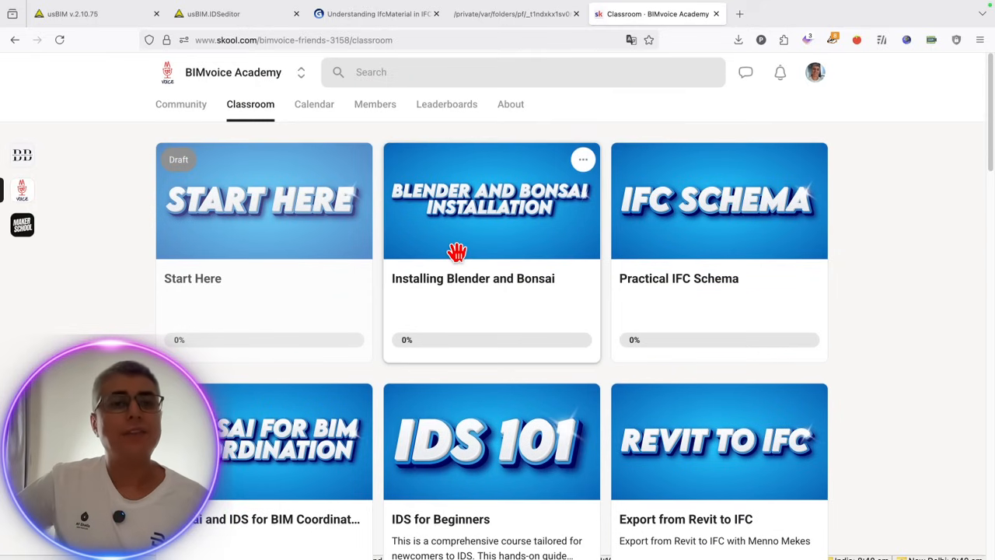
Step: View the academy's community feed, read the course description and pricing on its About page, and return to the feed
click(178, 116)
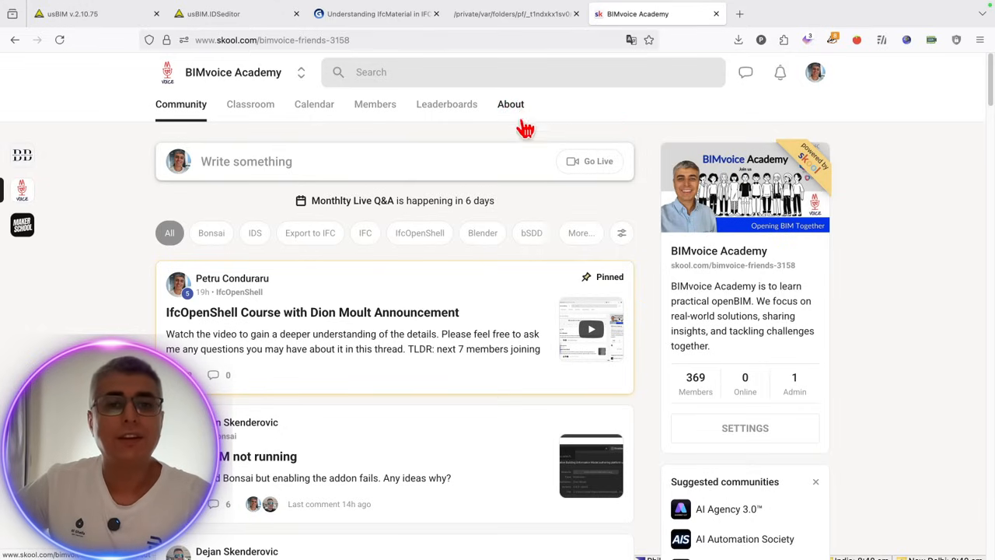
scroll(488, 267, down, 6)
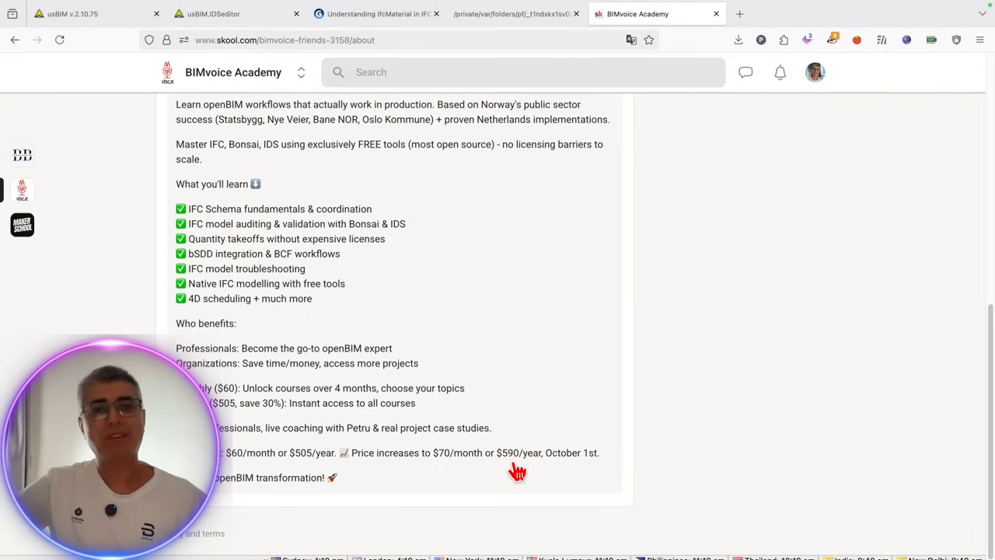
scroll(616, 268, up, 1)
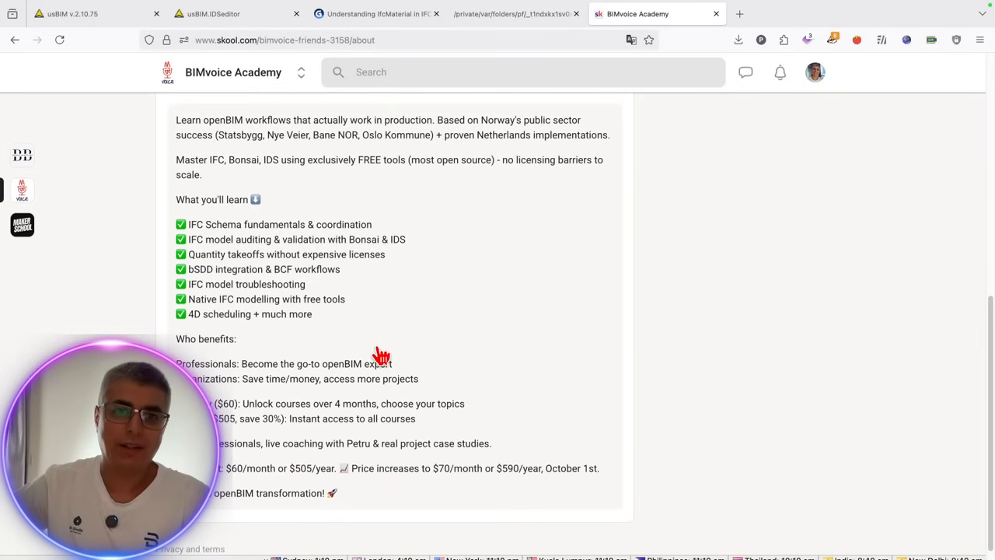
scroll(381, 356, up, 10)
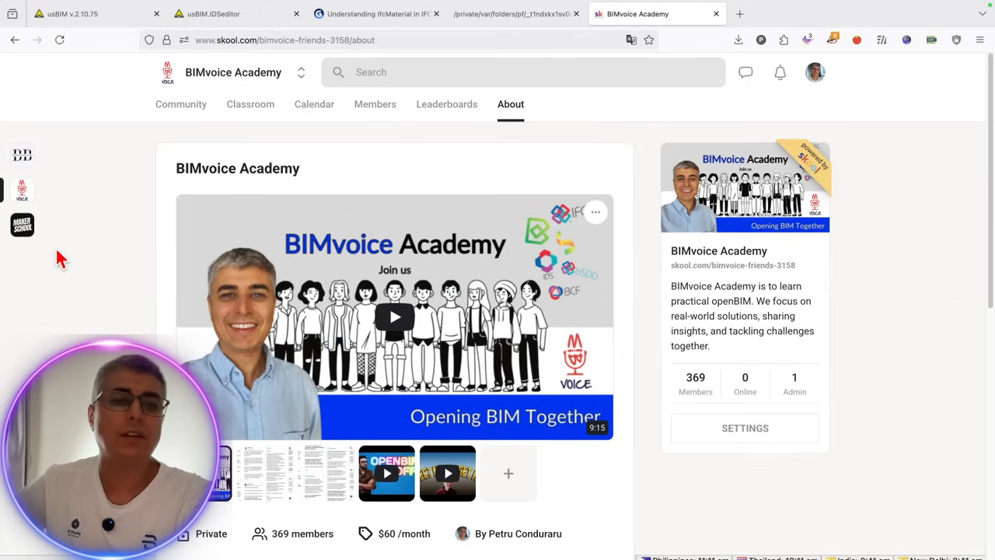
click(186, 119)
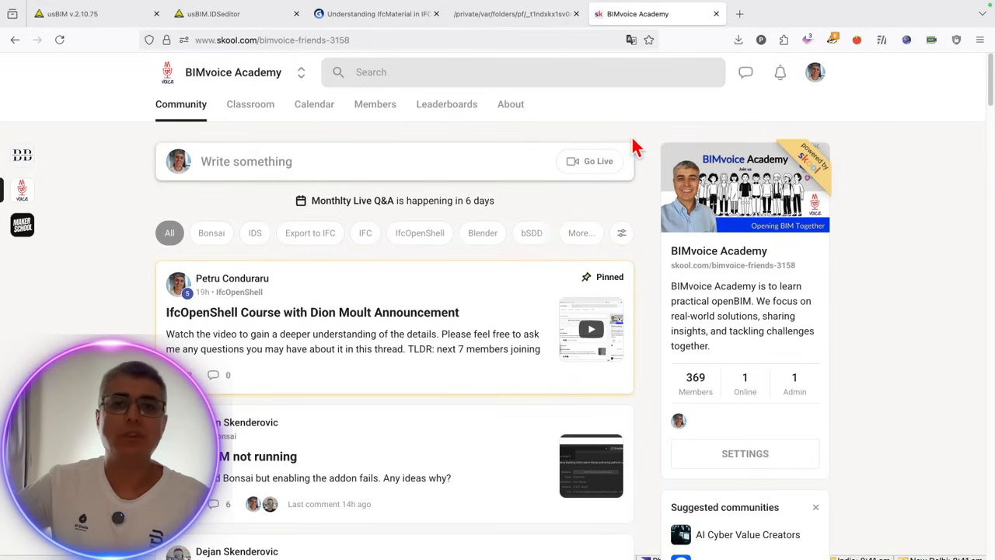
Step: Open bimvoice.com in another new browser tab and review the homepage's join, contact and testimonial sections
click(740, 13)
text(bimvoice.com/)
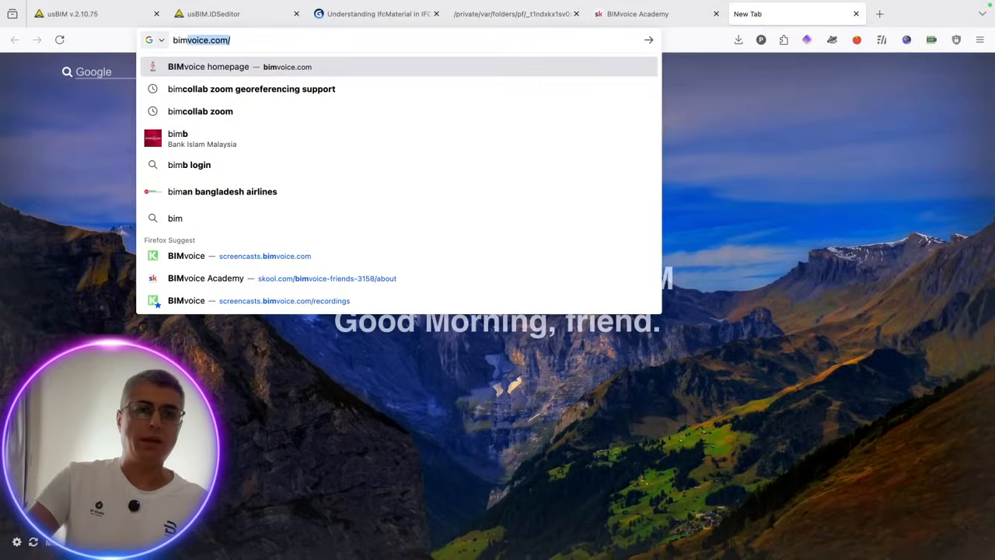
key(Return)
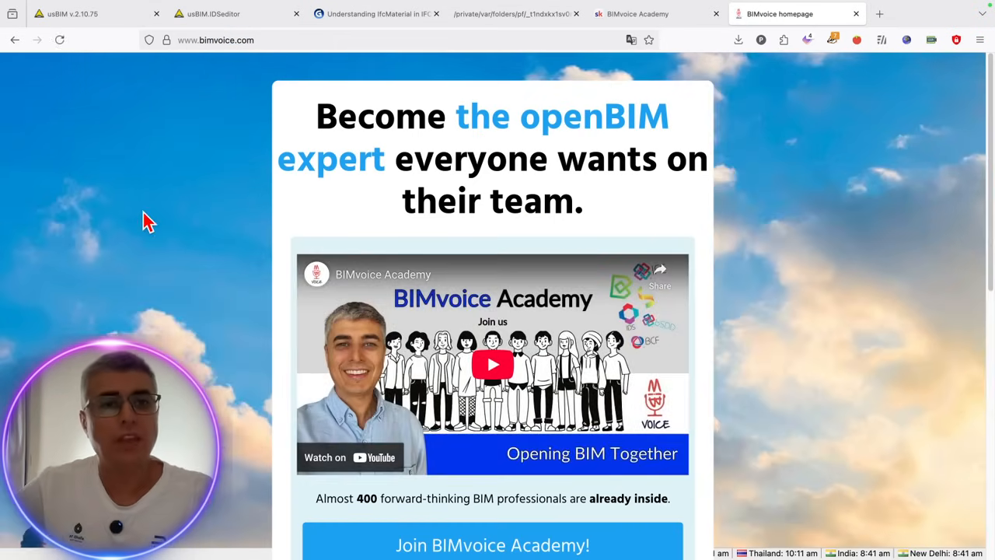
scroll(148, 234, down, 3)
scroll(413, 375, down, 2)
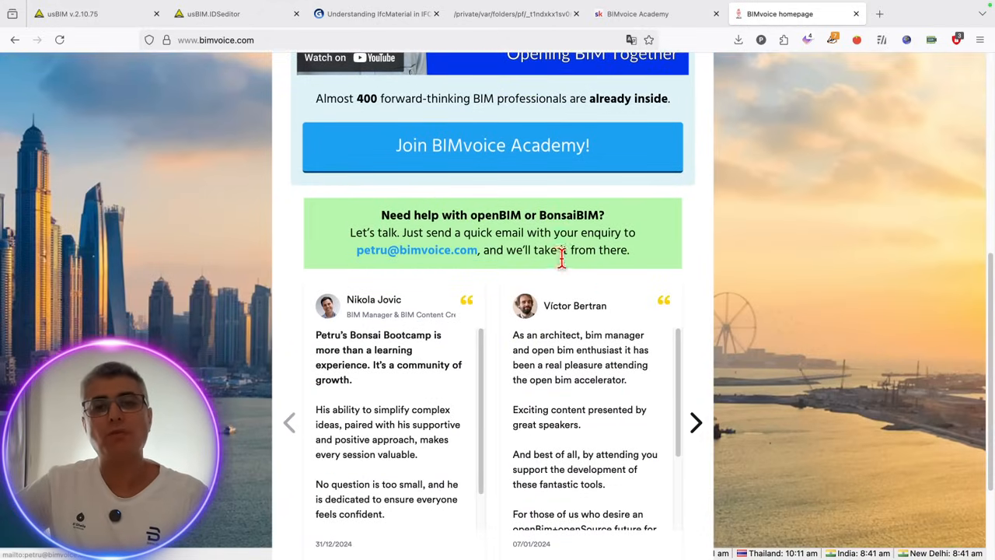
scroll(596, 249, up, 2)
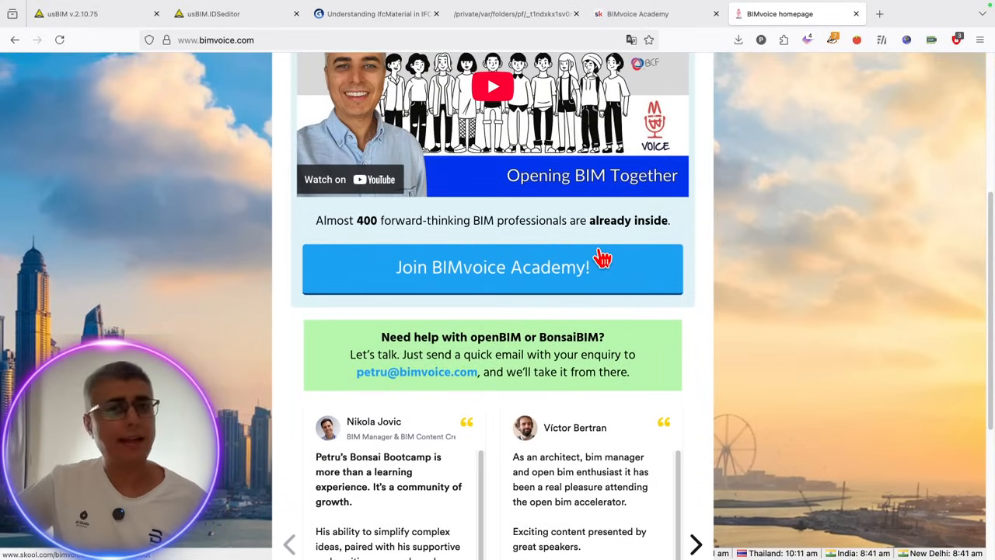
scroll(602, 257, up, 2)
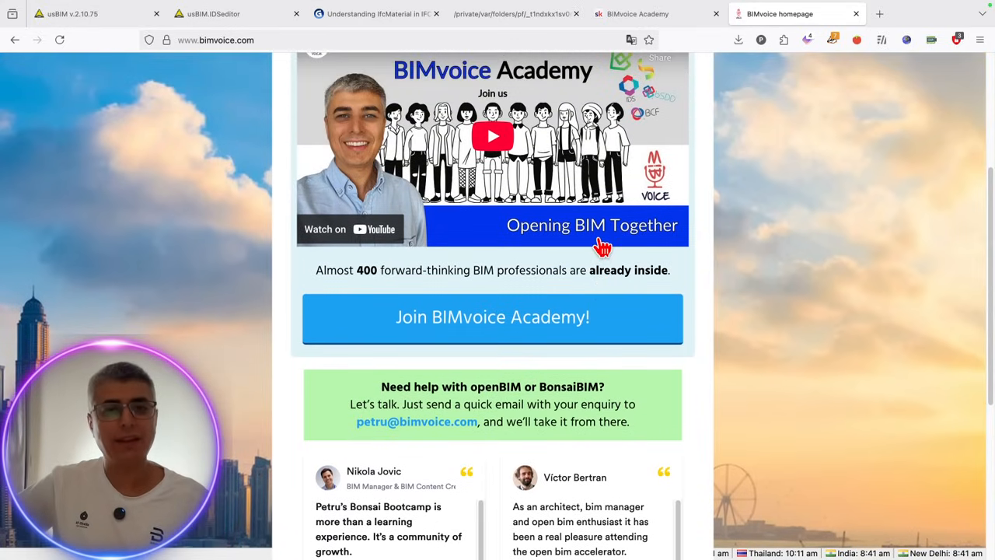
scroll(599, 244, up, 2)
scroll(870, 293, up, 1)
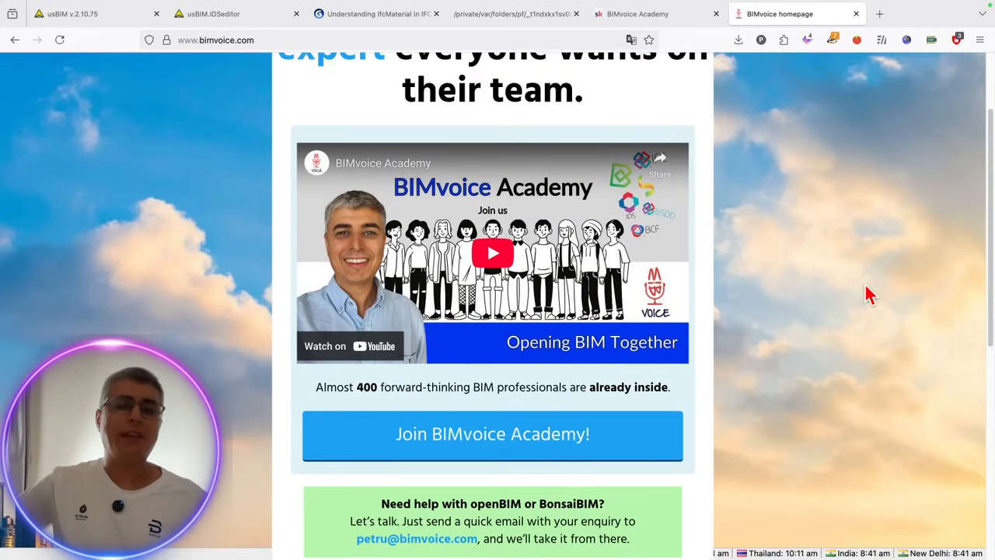